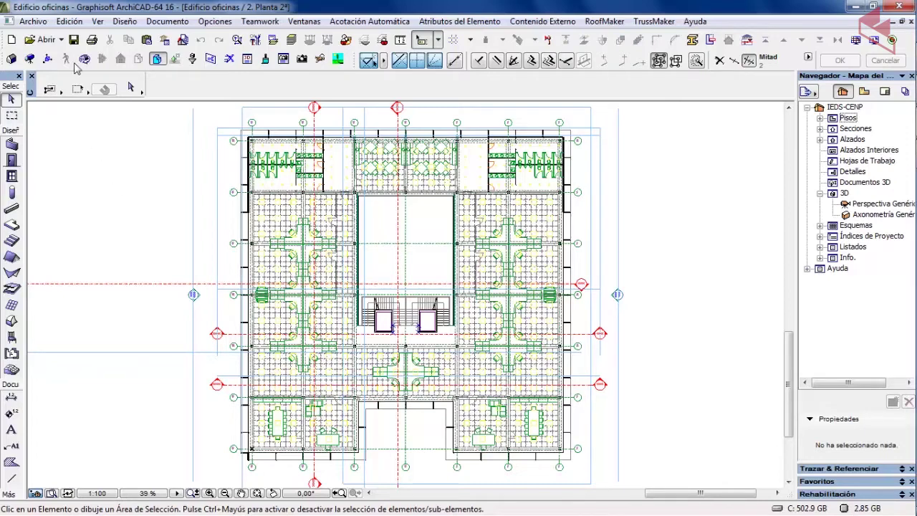
left_click(98, 22)
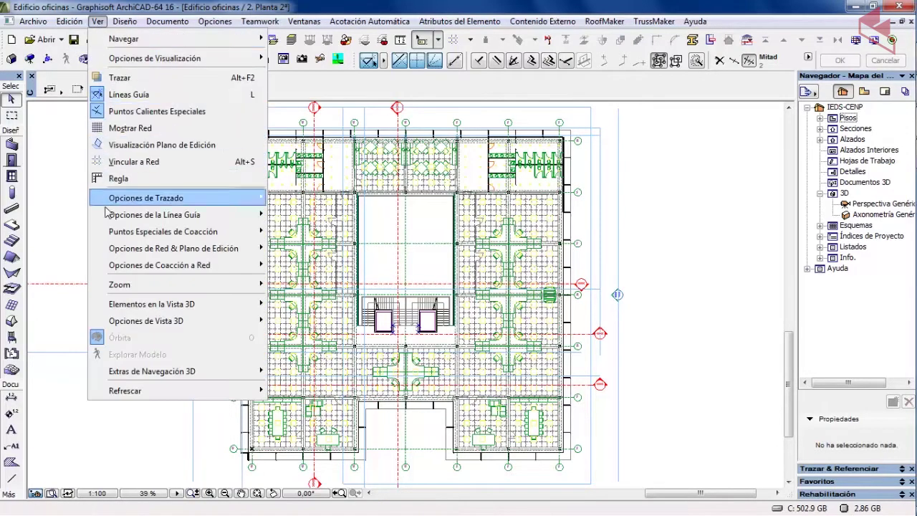
mouse_move(154, 304)
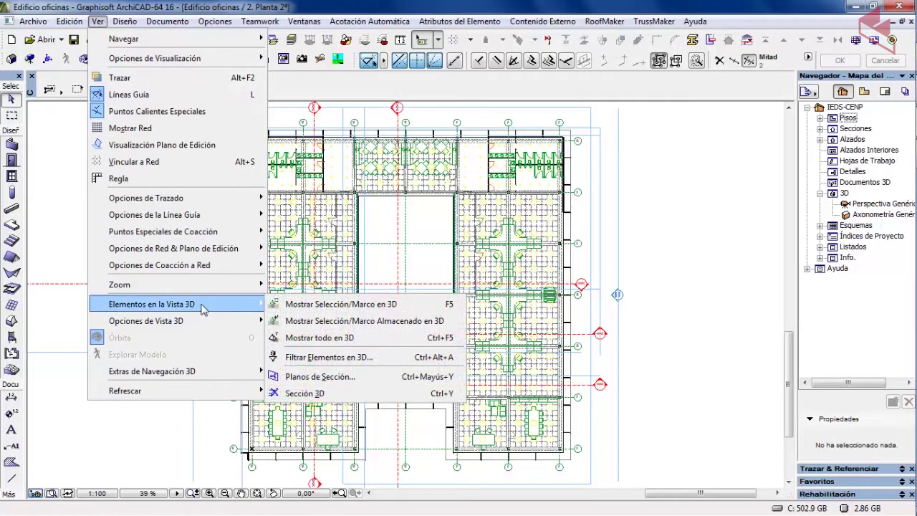
mouse_move(132, 324)
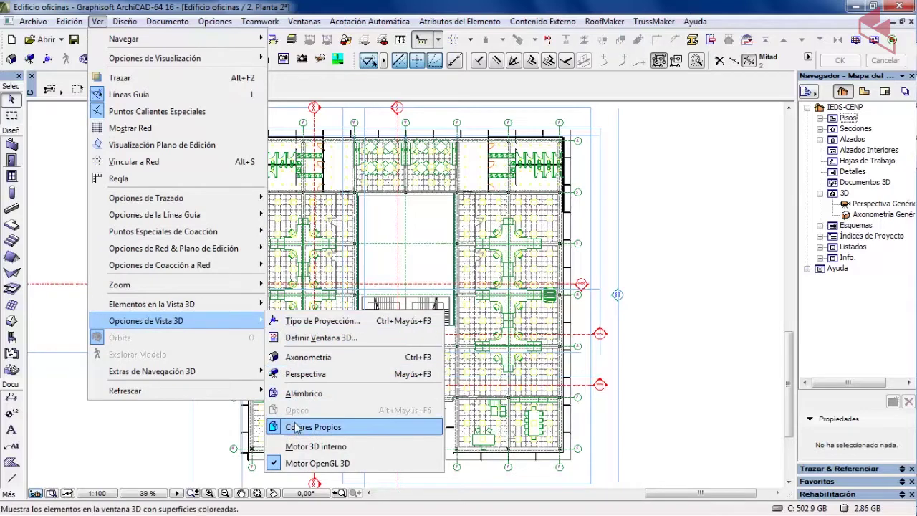
mouse_move(228, 304)
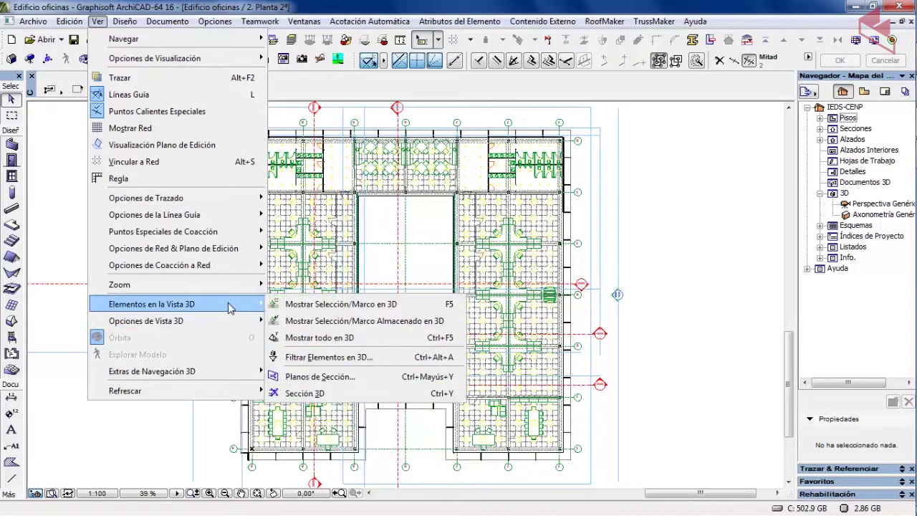
left_click(305, 82)
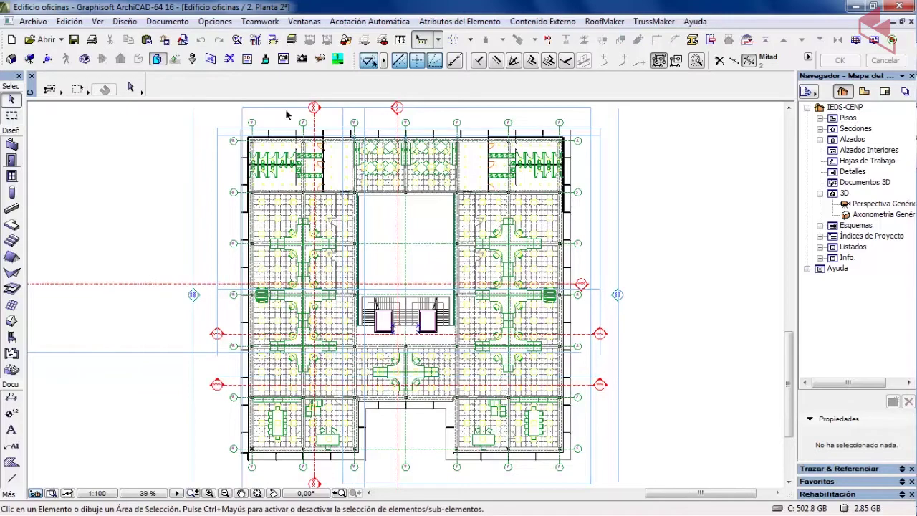
Step: Show the Visualización 3D toolbar and move it to the middle of the floor plan
left_click(305, 22)
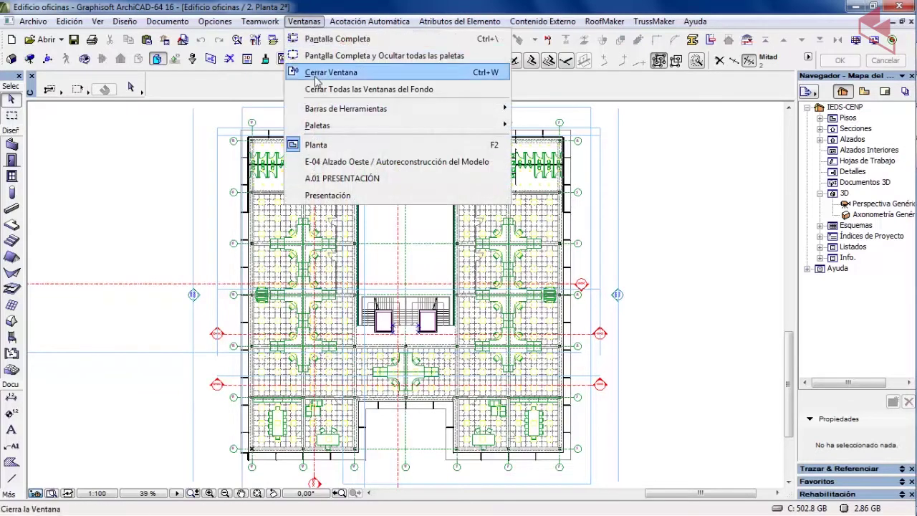
mouse_move(342, 111)
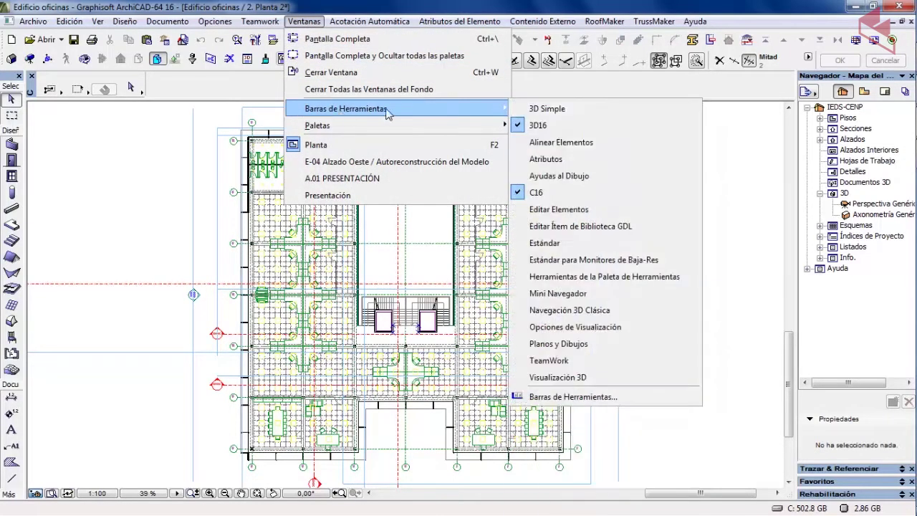
left_click(557, 377)
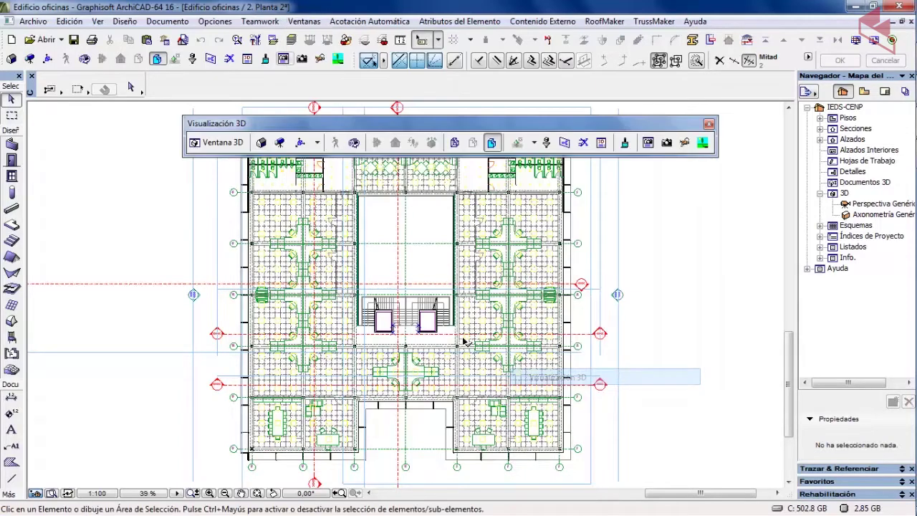
left_click_drag(405, 117, 292, 142)
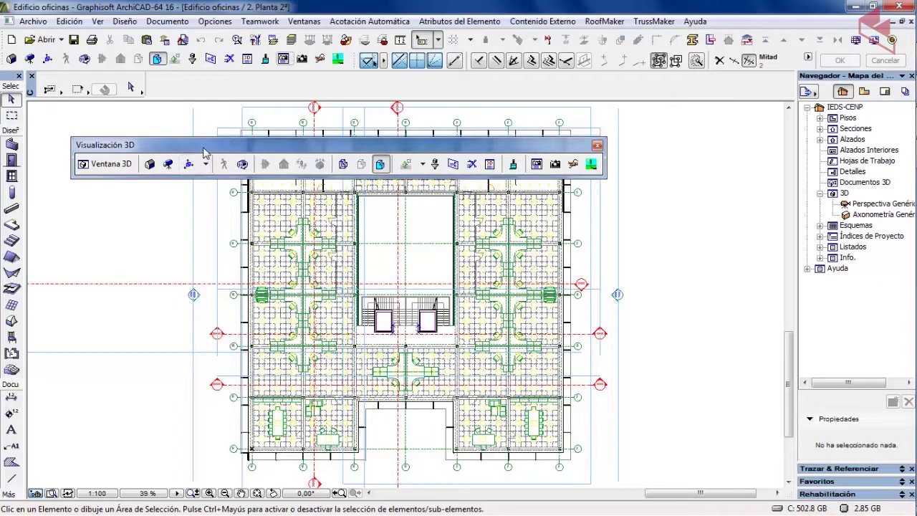
left_click_drag(203, 152, 270, 281)
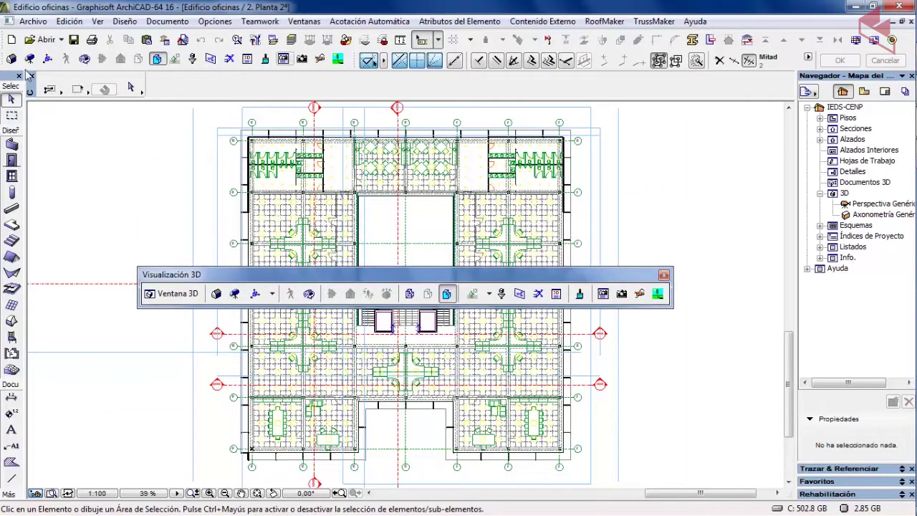
Step: Float the 3D16 toolbar to compare it with Visualización 3D, close Visualización 3D and dock 3D16 back in its original place
left_click_drag(4, 59, 62, 139)
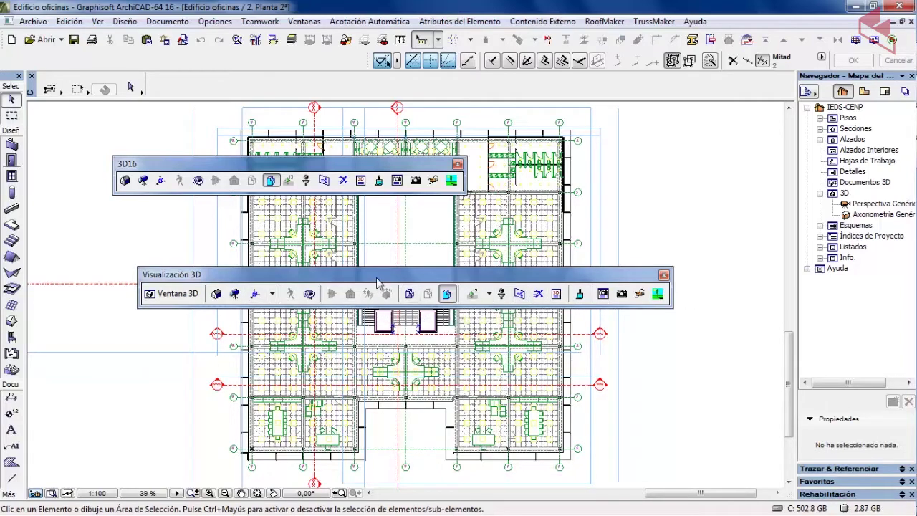
left_click_drag(376, 275, 359, 217)
left_click(647, 217)
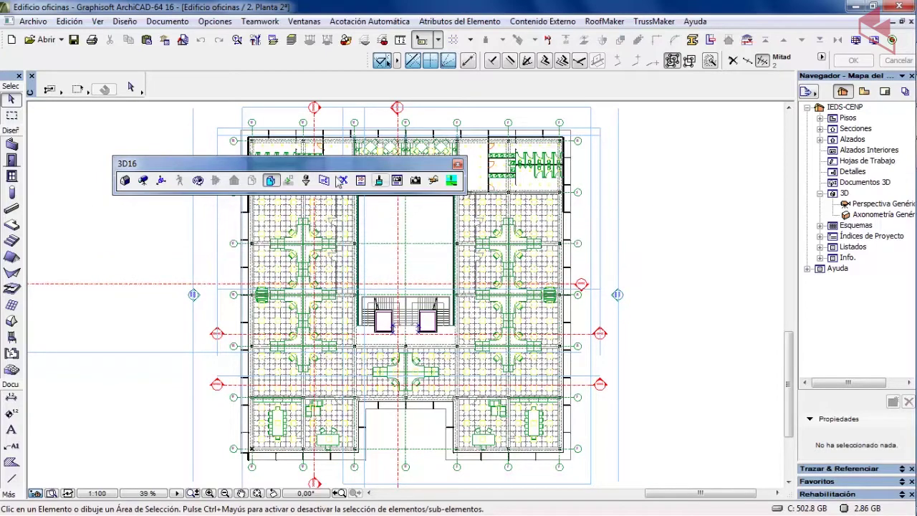
left_click_drag(259, 163, 28, 61)
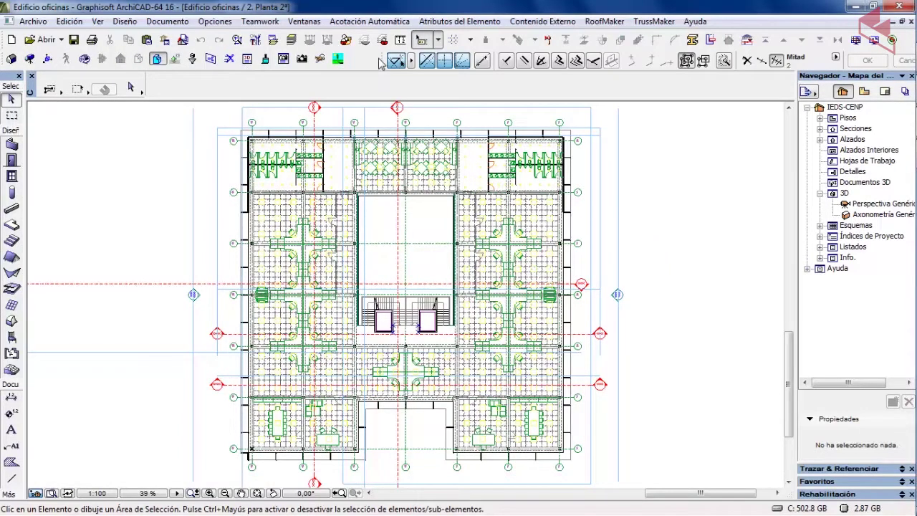
left_click_drag(383, 63, 355, 63)
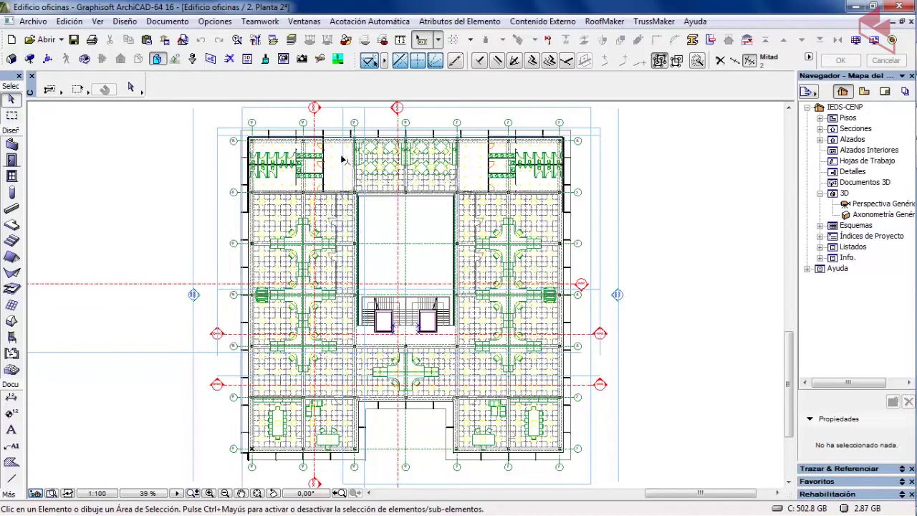
Step: In the parallel projection settings, set the camera azimuth to 270° and the sun azimuth to 320°
scroll(346, 161, "down", 1)
middle_click_drag(288, 191, 262, 218)
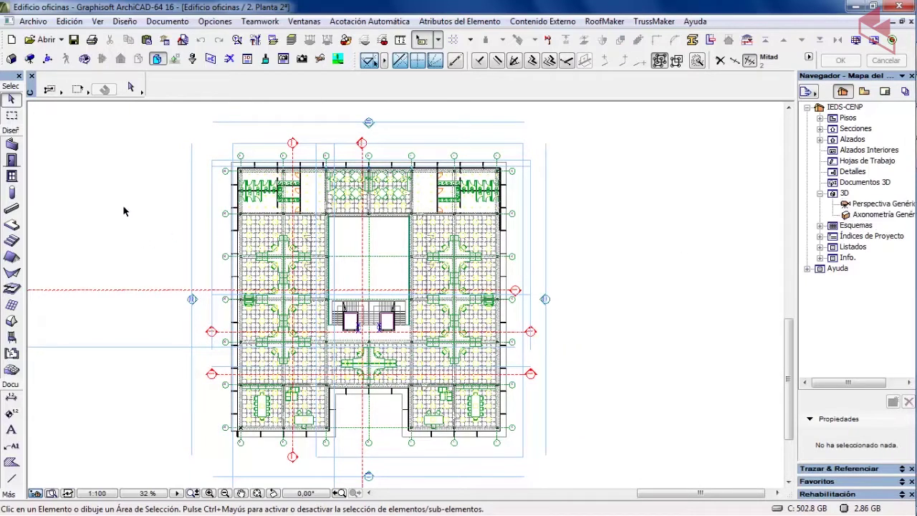
left_click(47, 58)
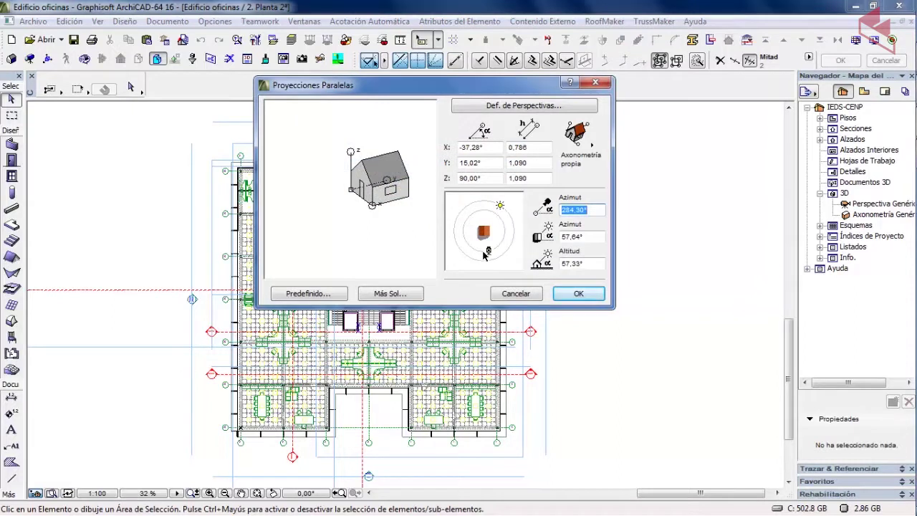
left_click_drag(485, 252, 483, 251)
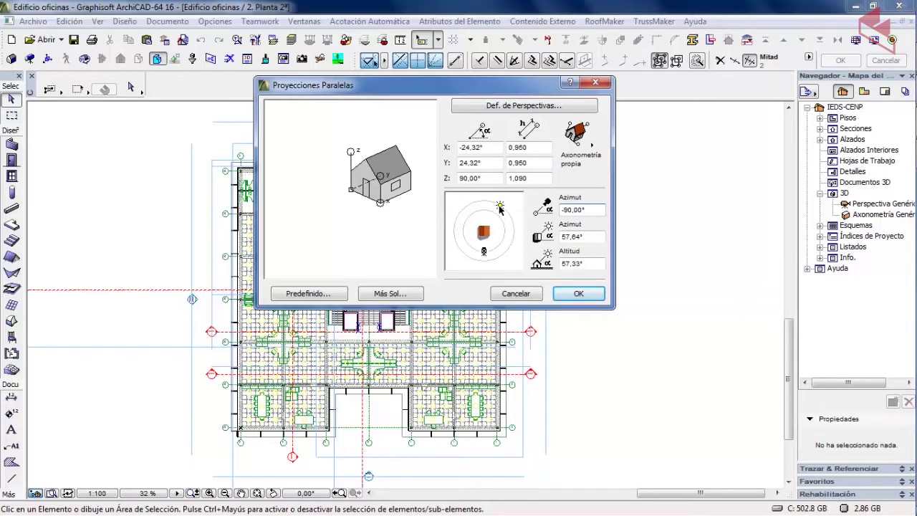
mouse_move(484, 253)
left_mouse_down()
mouse_move(476, 254)
mouse_move(503, 242)
mouse_move(497, 211)
mouse_move(466, 220)
mouse_move(461, 242)
mouse_move(484, 256)
mouse_move(505, 240)
mouse_move(496, 212)
mouse_move(467, 221)
mouse_move(466, 247)
mouse_move(489, 256)
mouse_move(504, 243)
mouse_move(497, 216)
mouse_move(483, 218)
mouse_move(483, 250)
mouse_move(492, 254)
mouse_move(483, 251)
left_mouse_up()
left_click_drag(500, 208, 512, 255)
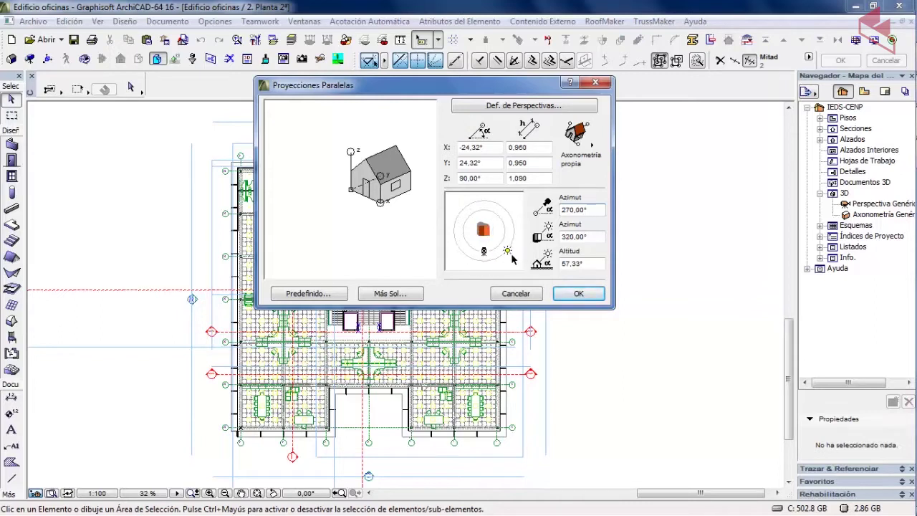
Step: Choose the Vista lateral projection, try the camera on other sides of the house, and return it to the front at -90° azimuth
left_click(575, 133)
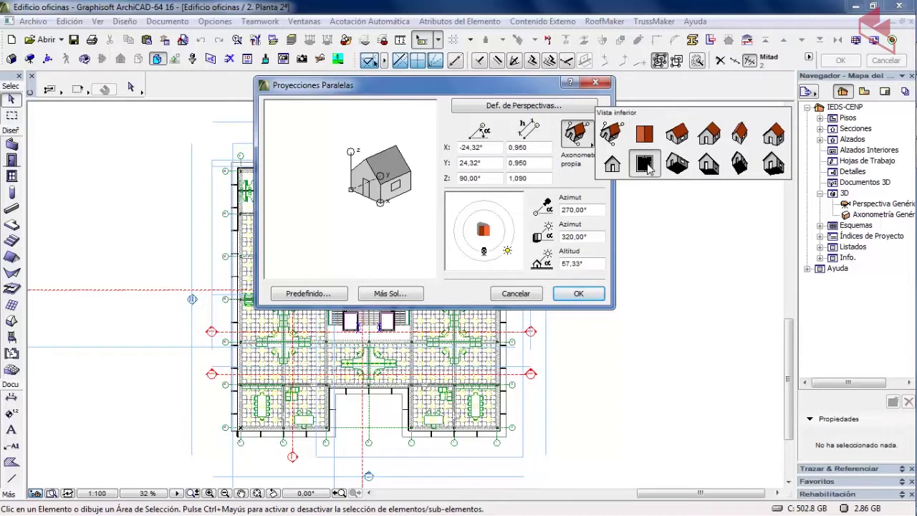
left_click(612, 165)
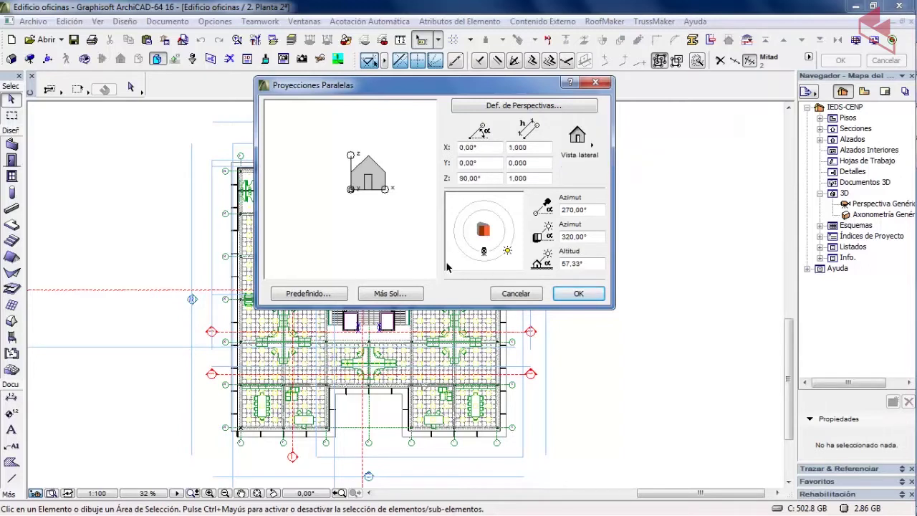
left_click(508, 233)
left_click(488, 217)
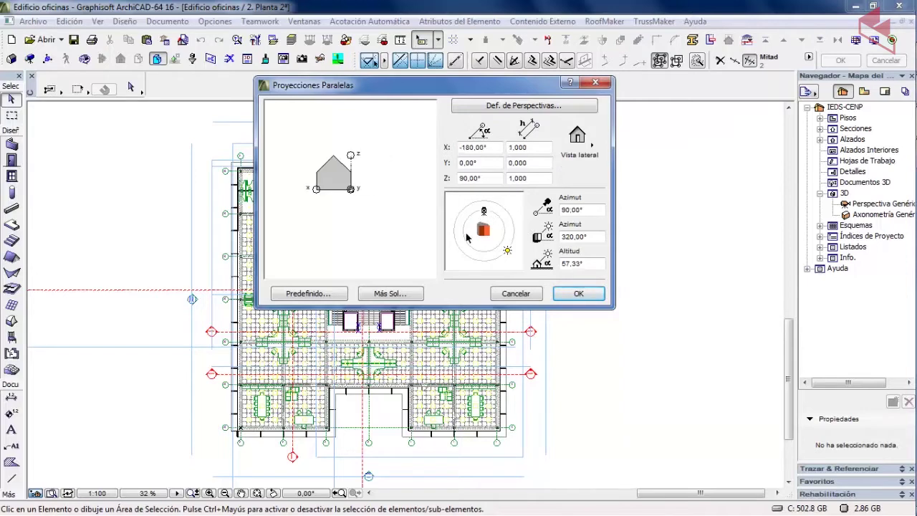
left_click(467, 239)
left_click(484, 252)
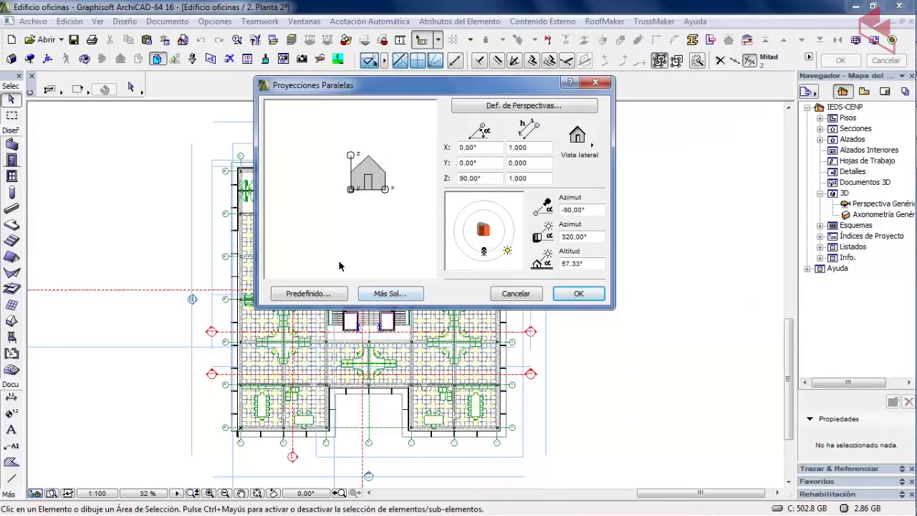
Step: In the perspective settings, aim the camera from southwest of the building at azimuth 231,16° and distance about 70,256, with sun azimuth about 310,67°
left_click(511, 107)
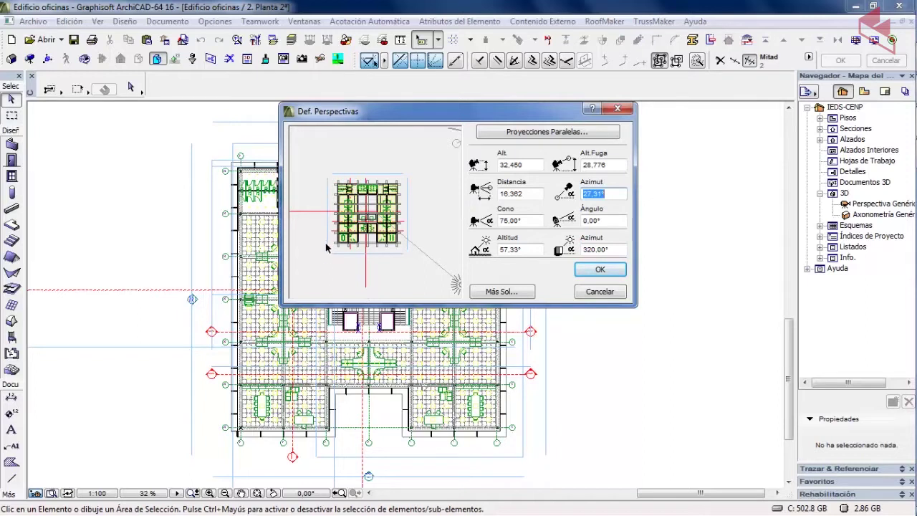
left_click(311, 282)
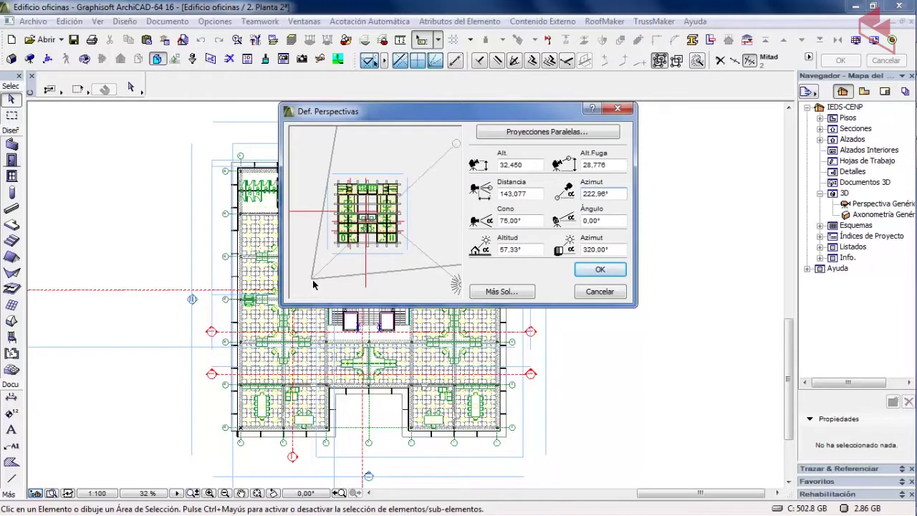
left_click_drag(311, 282, 306, 288)
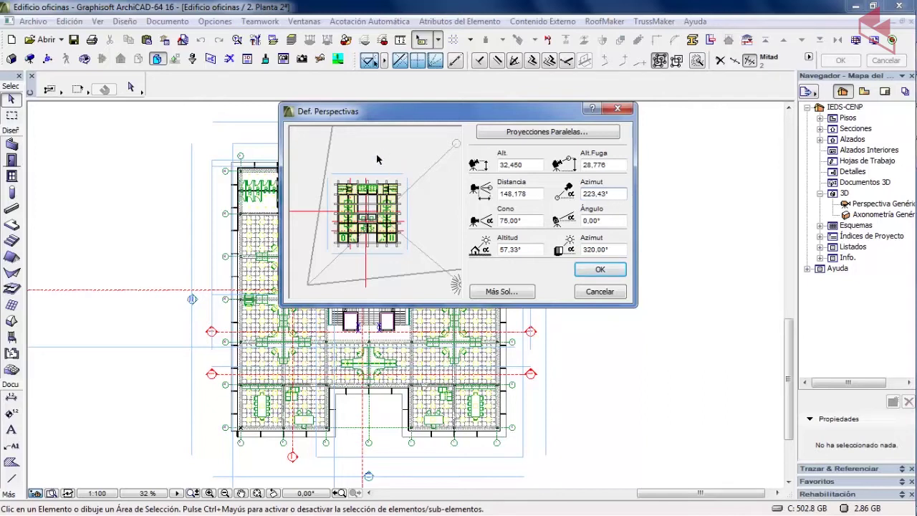
left_click_drag(372, 209, 362, 214)
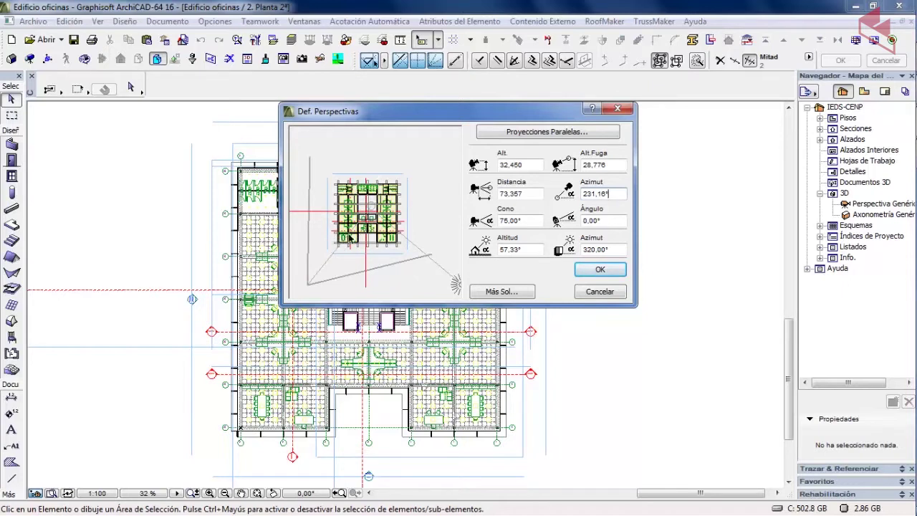
mouse_move(371, 208)
left_mouse_down()
mouse_move(377, 225)
mouse_move(367, 210)
left_mouse_up()
left_click_drag(457, 287, 418, 264)
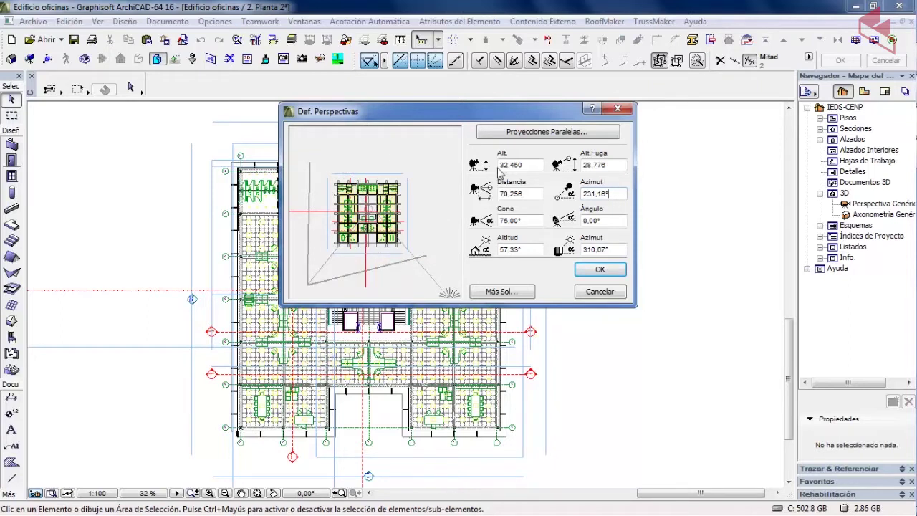
Step: Set both the camera height and the target height of the perspective to 3 and accept the settings
left_click_drag(534, 166, 474, 163)
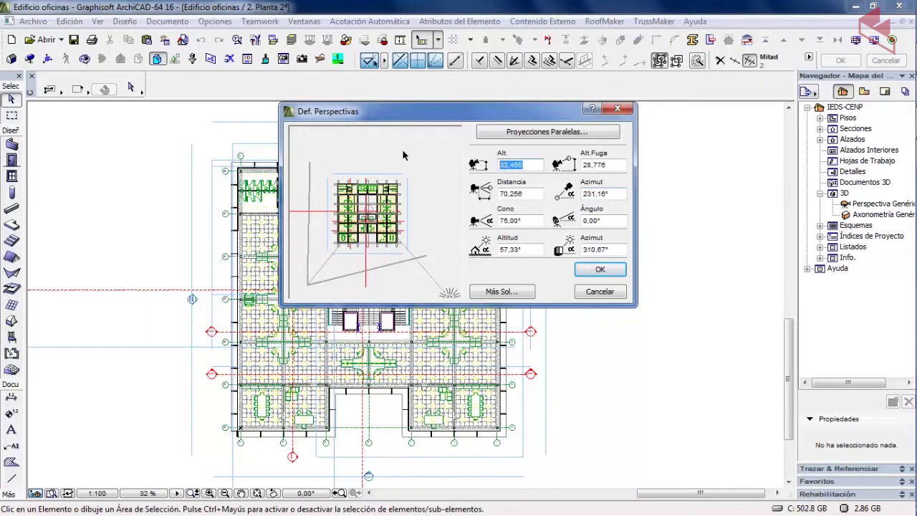
type("3")
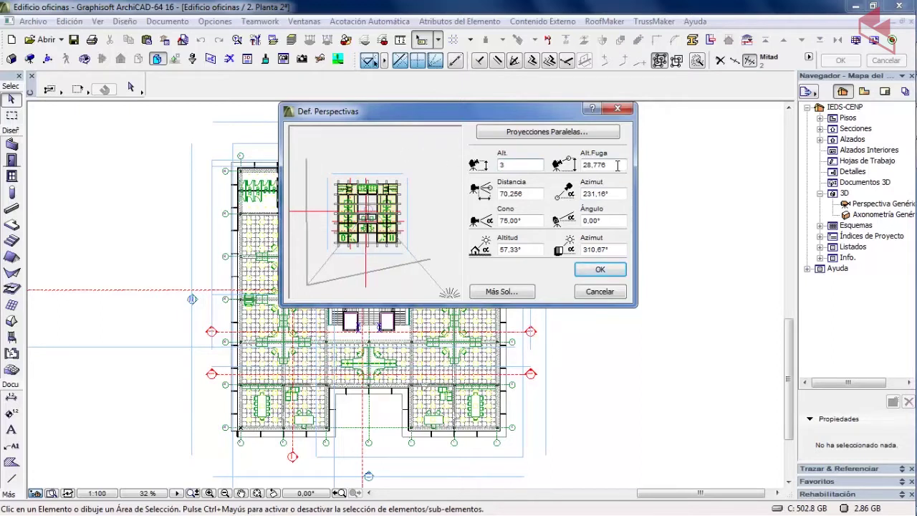
key("Tab")
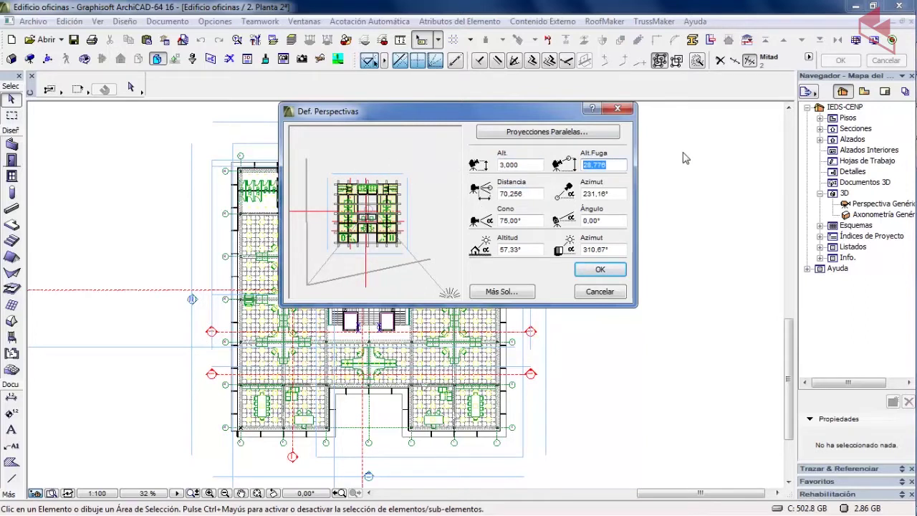
type("3")
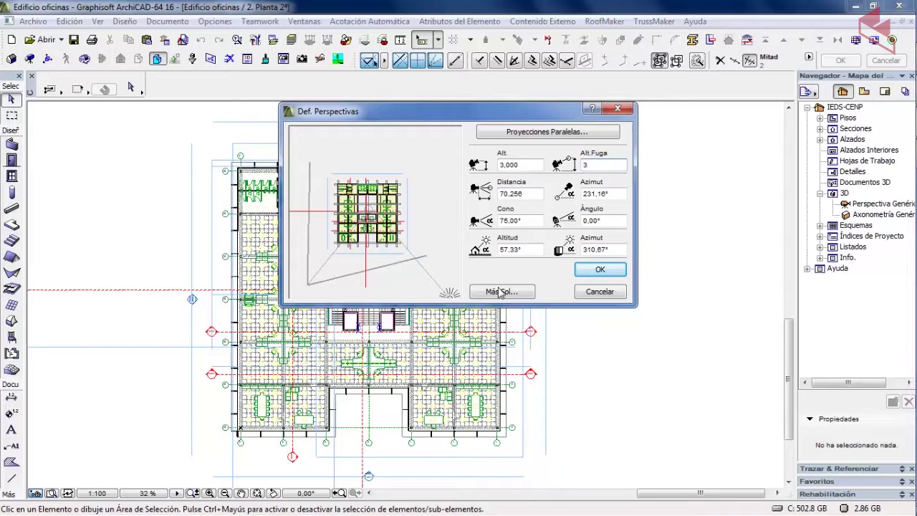
left_click(580, 272)
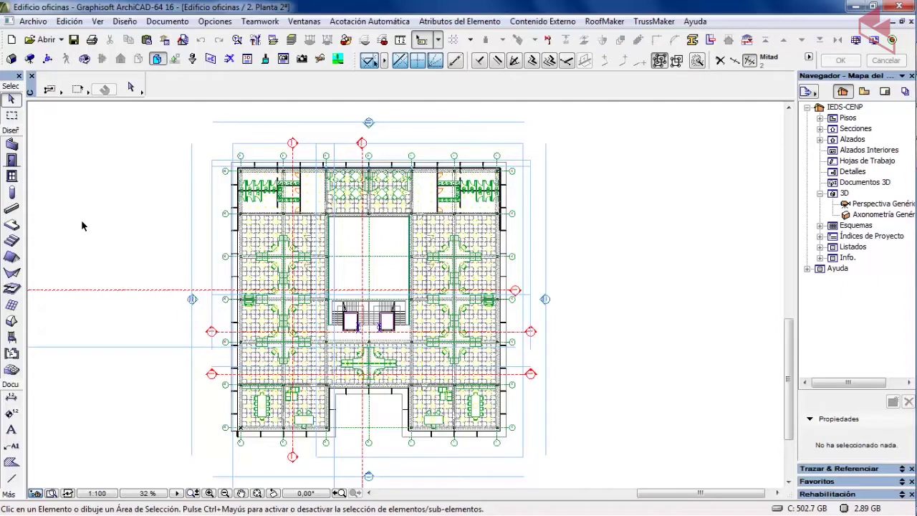
Step: Show the whole model in 3D and orbit the perspective to bring the building's roof into view
right_click(593, 135)
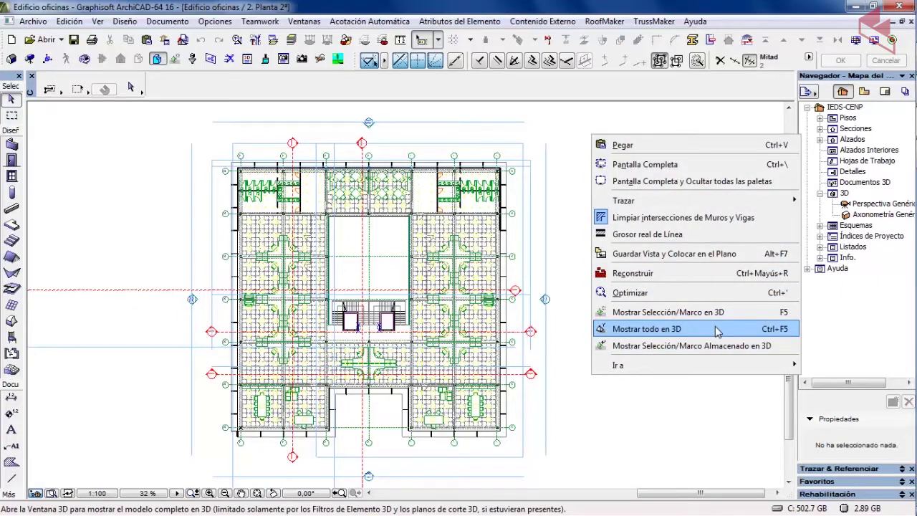
left_click(112, 190)
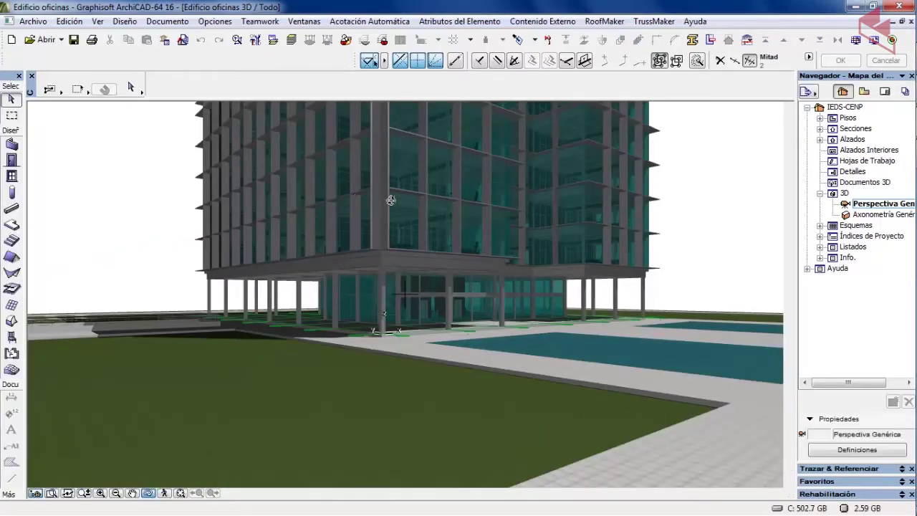
left_click_drag(391, 199, 415, 301)
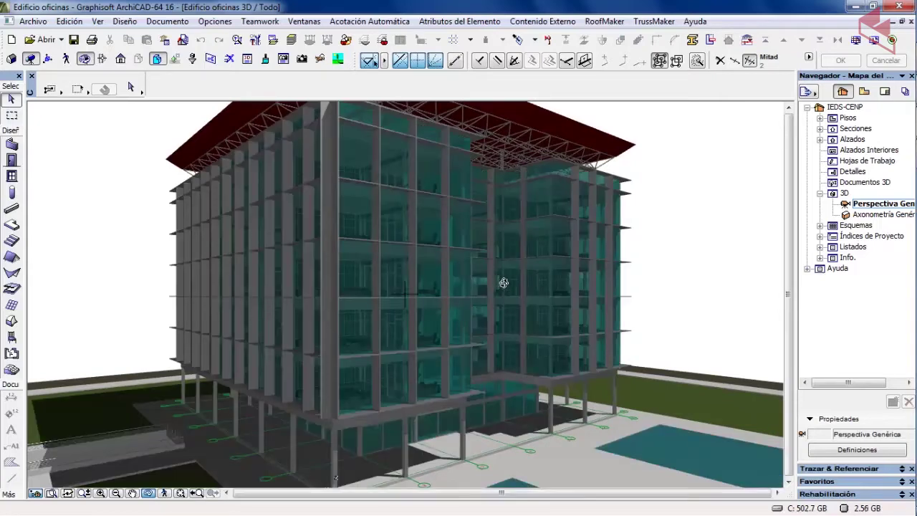
Step: Filter the element types shown in 3D, leaving out Objeto and Lámpara, and accept the filter
left_click_drag(498, 310, 260, 317)
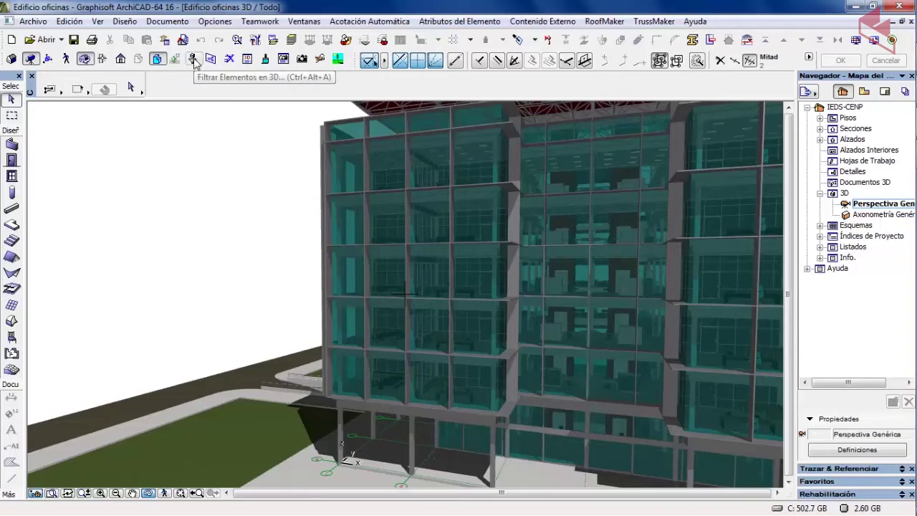
left_click(97, 21)
mouse_move(131, 308)
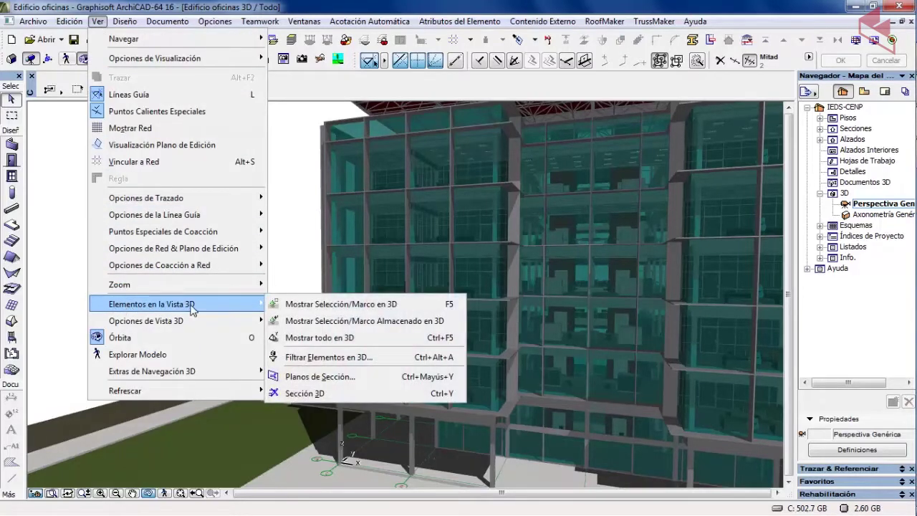
left_click(377, 358)
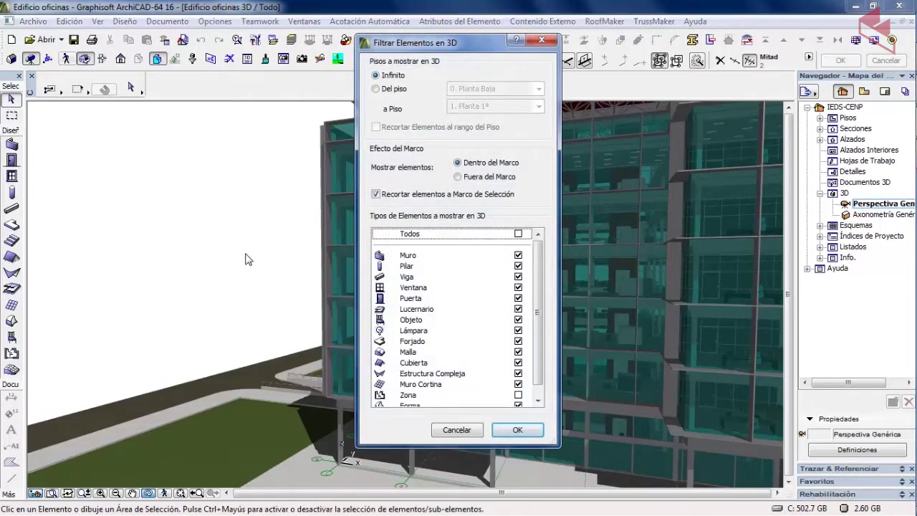
left_click(518, 234)
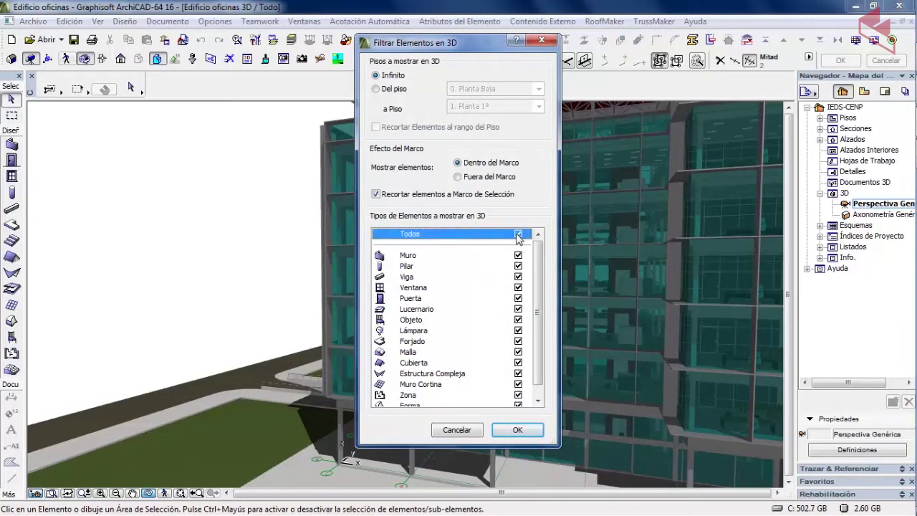
left_click(517, 235)
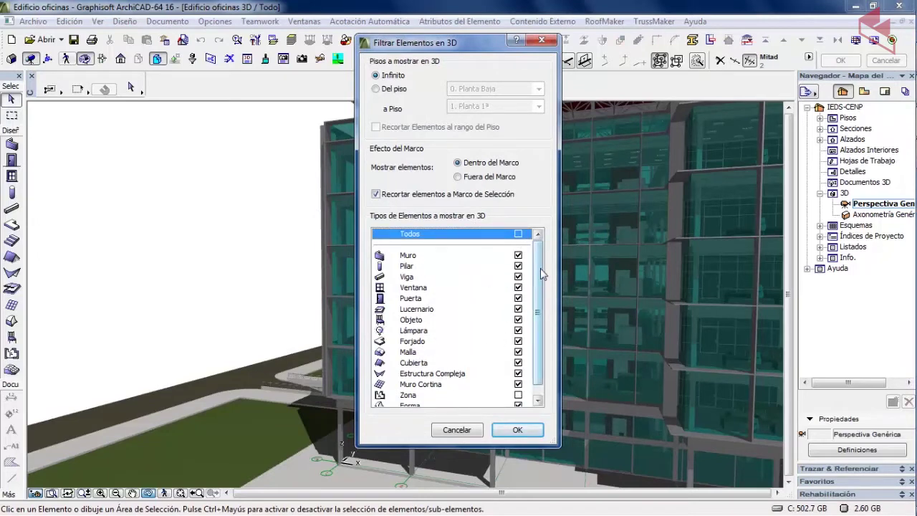
scroll(541, 274, "down", 1)
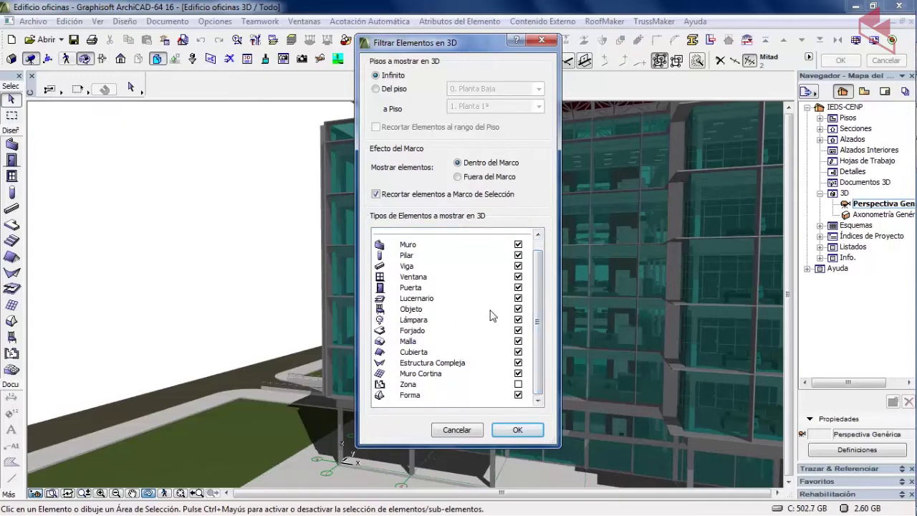
left_click(517, 309)
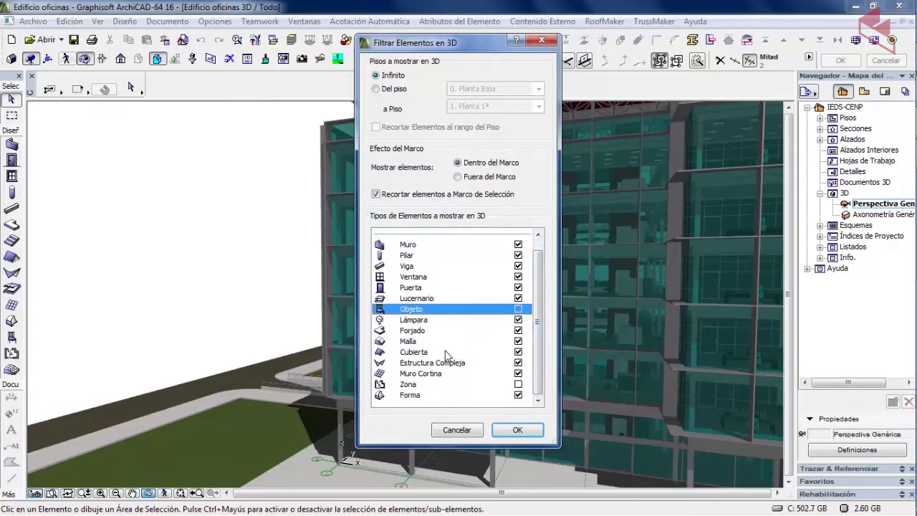
left_click(519, 320)
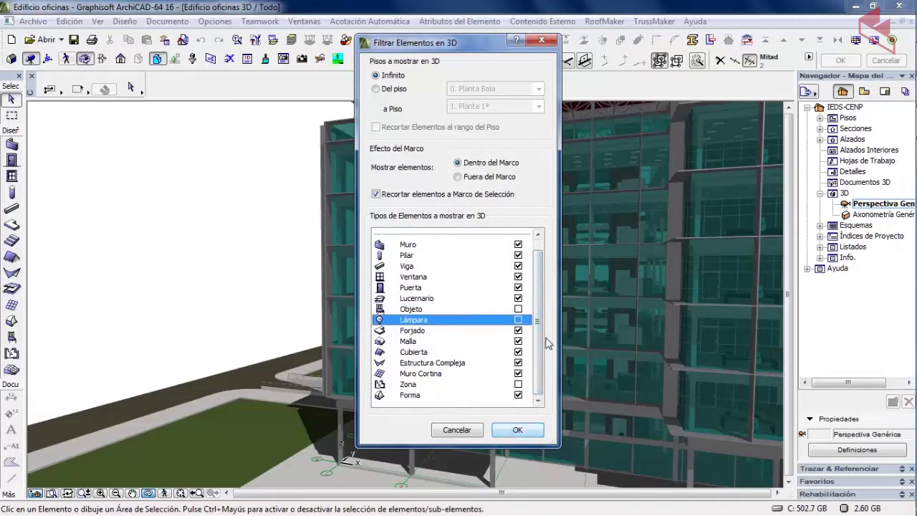
left_click(521, 429)
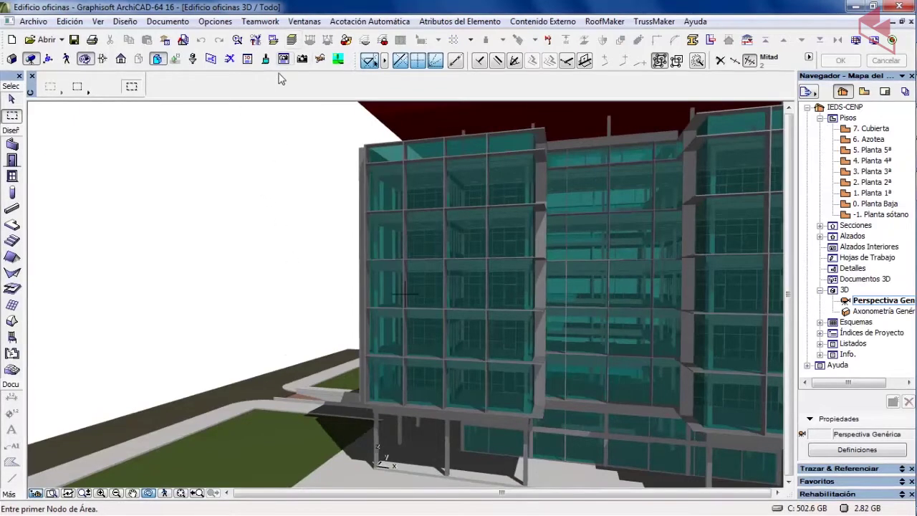
Step: Re-enable the Objeto and Lámpara element types in the 3D element filter and regenerate the view
left_click(192, 58)
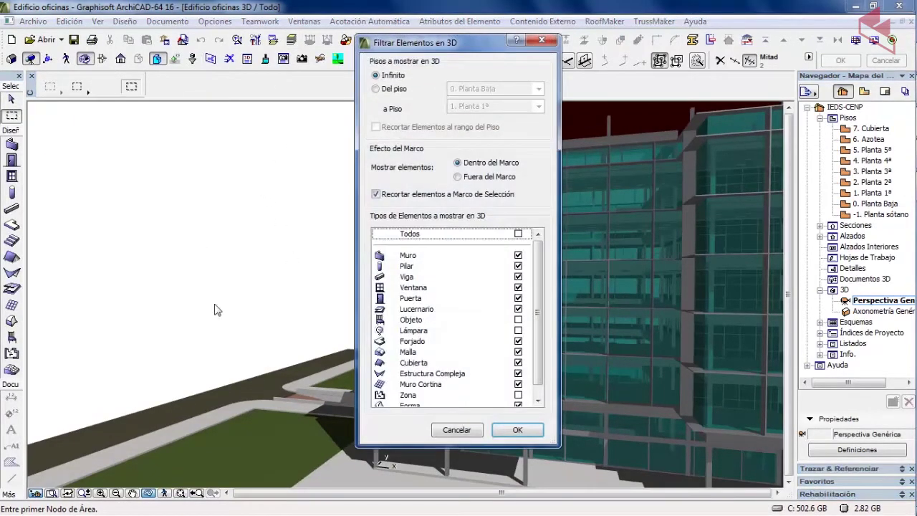
left_click(518, 320)
left_click(510, 330)
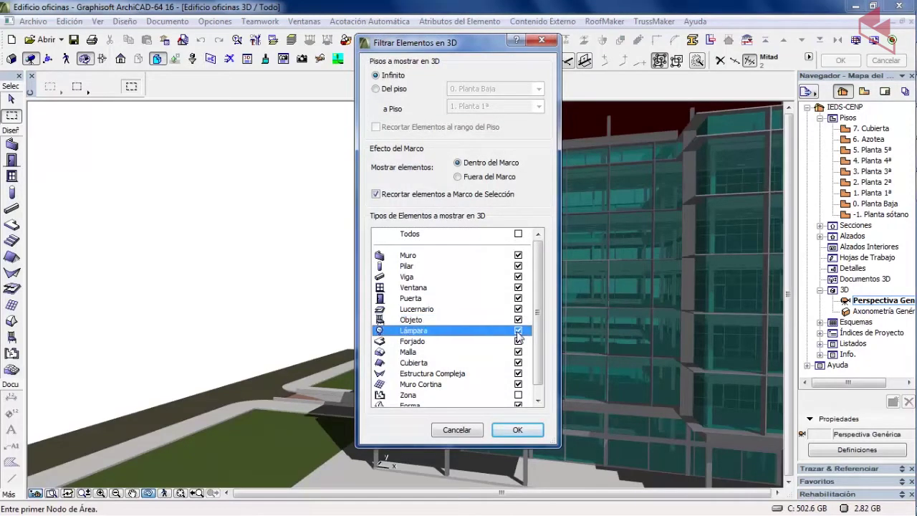
left_click(517, 430)
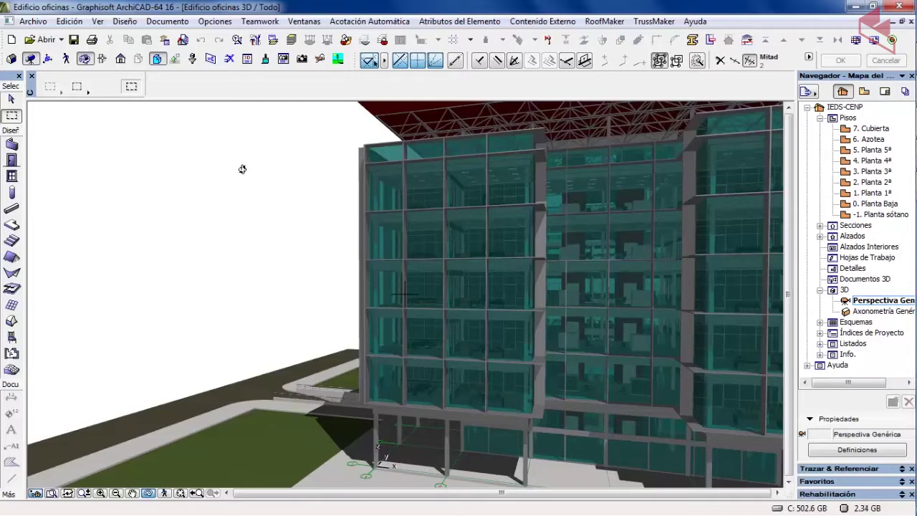
Step: Apply the EDIFICIO layer combination to the model and inspect the building from its front and corner
left_click(273, 40)
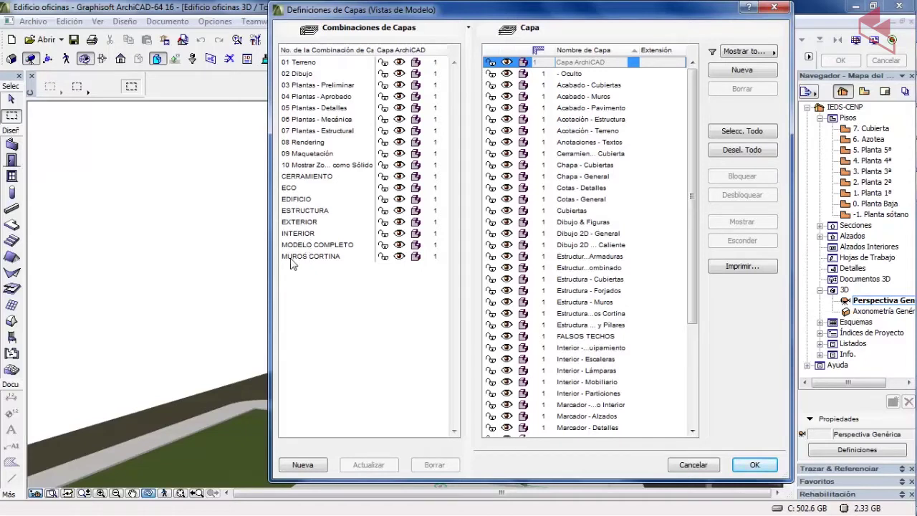
left_click(303, 223)
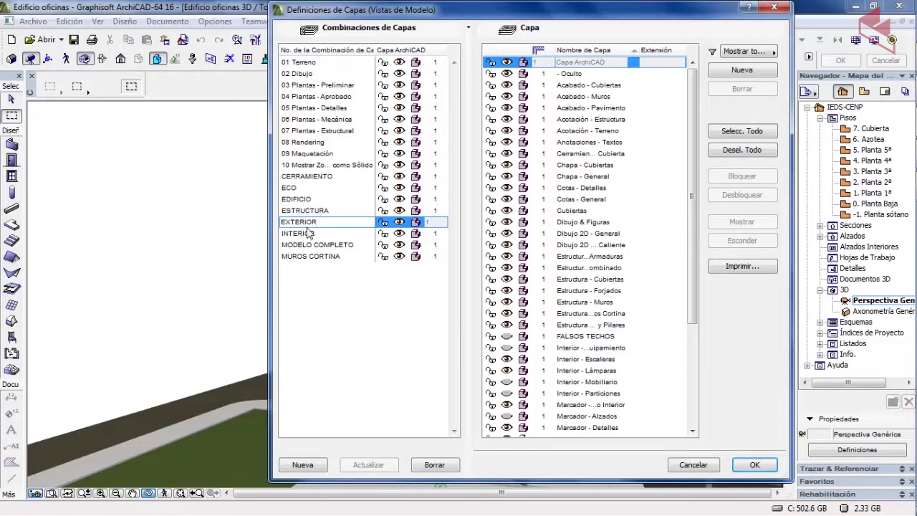
left_click(307, 201)
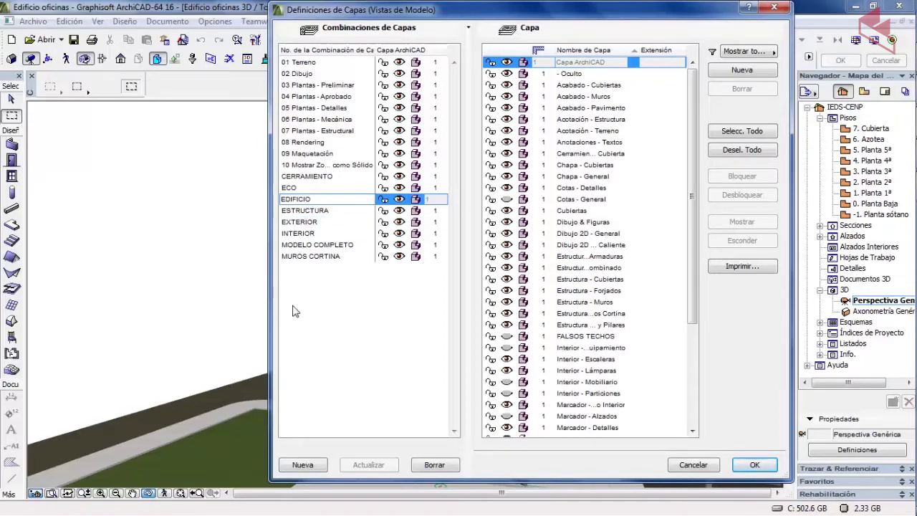
left_click(754, 464)
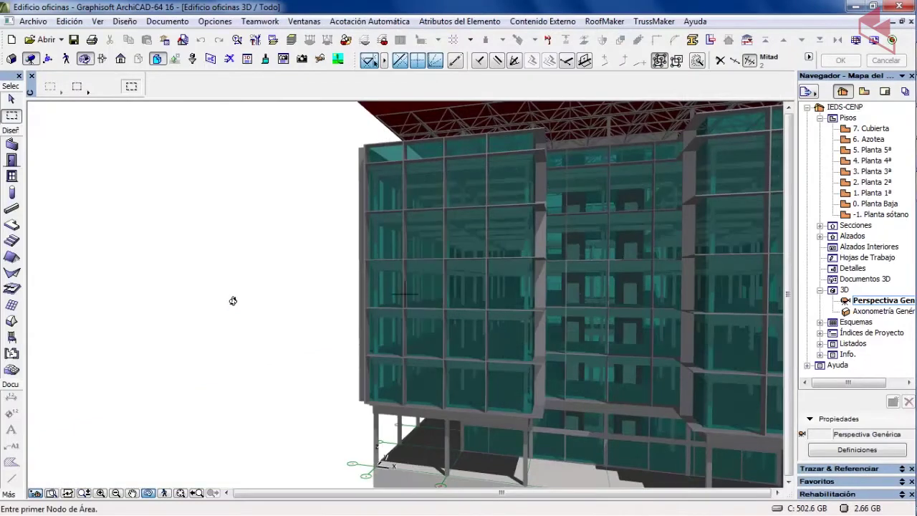
scroll(294, 289, "down", 4)
middle_click_drag(488, 273, 595, 343)
middle_click_drag(504, 342, 497, 324, "shift")
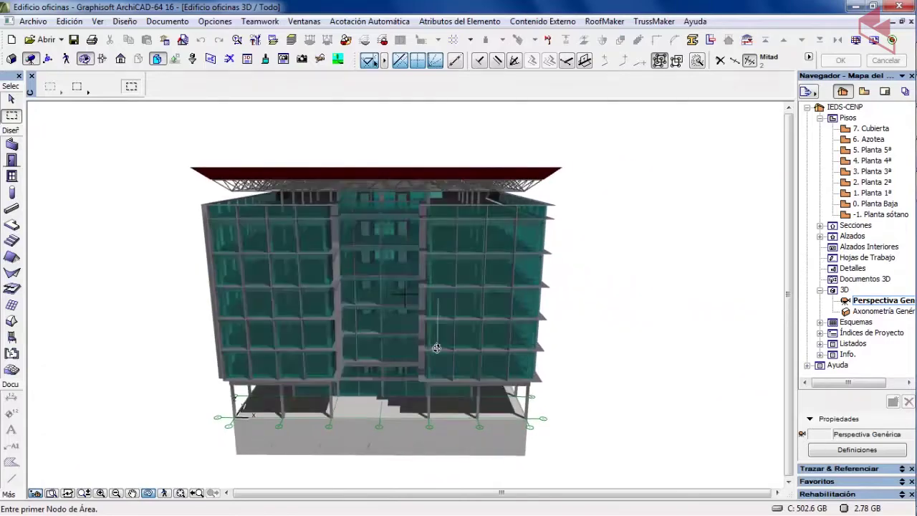
scroll(493, 318, "up", 5)
mouse_move(479, 269)
middle_mouse_down("shift")
mouse_move(454, 232)
mouse_move(415, 214)
mouse_move(323, 248)
mouse_move(298, 289)
mouse_move(477, 266)
mouse_move(339, 245)
mouse_move(400, 244)
mouse_move(487, 265)
middle_mouse_up("shift")
middle_click(487, 272)
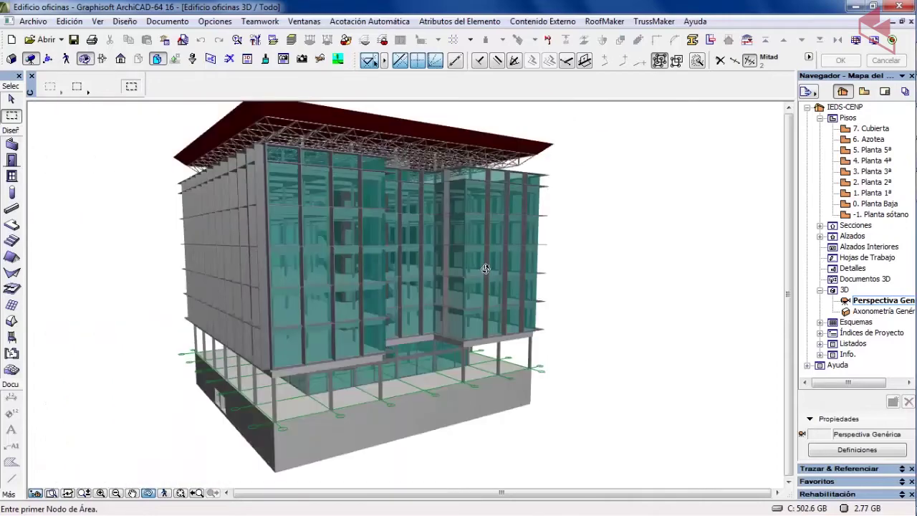
Step: Switch the 3D view to the EXTERIOR layer combination
left_click(272, 41)
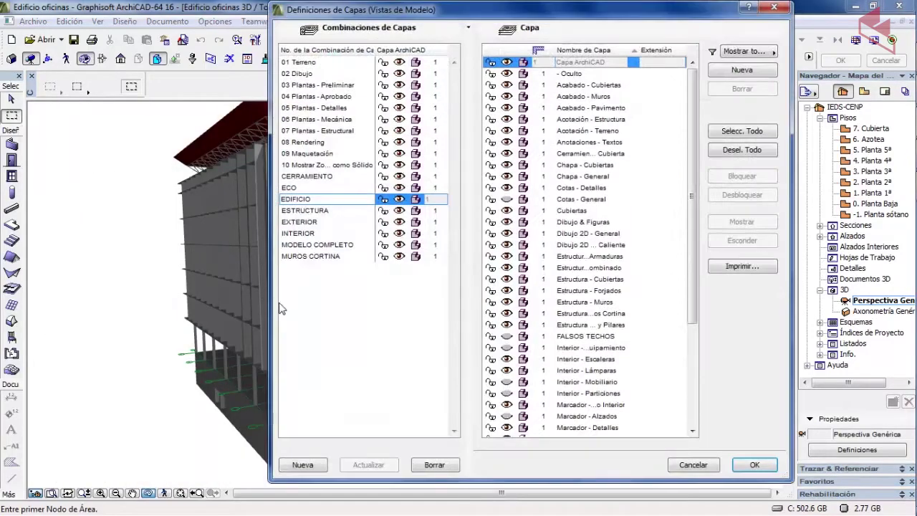
left_click(297, 222)
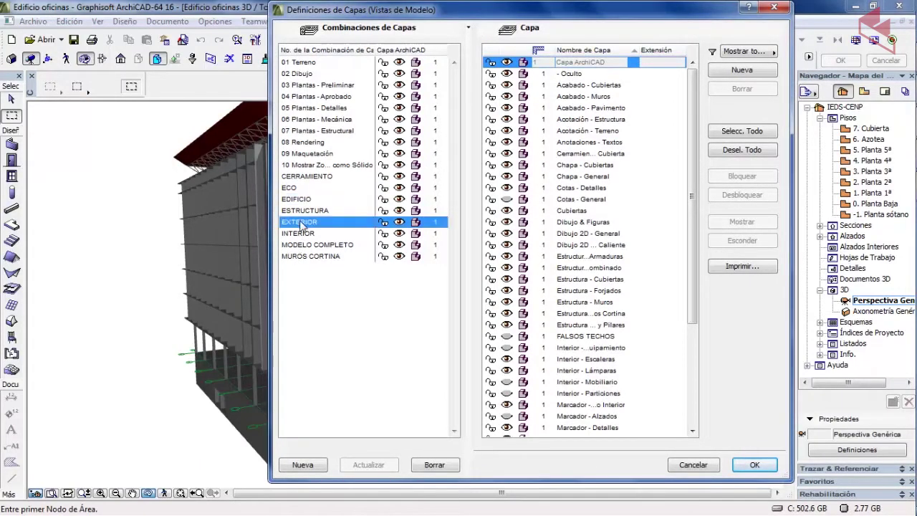
left_click(754, 464)
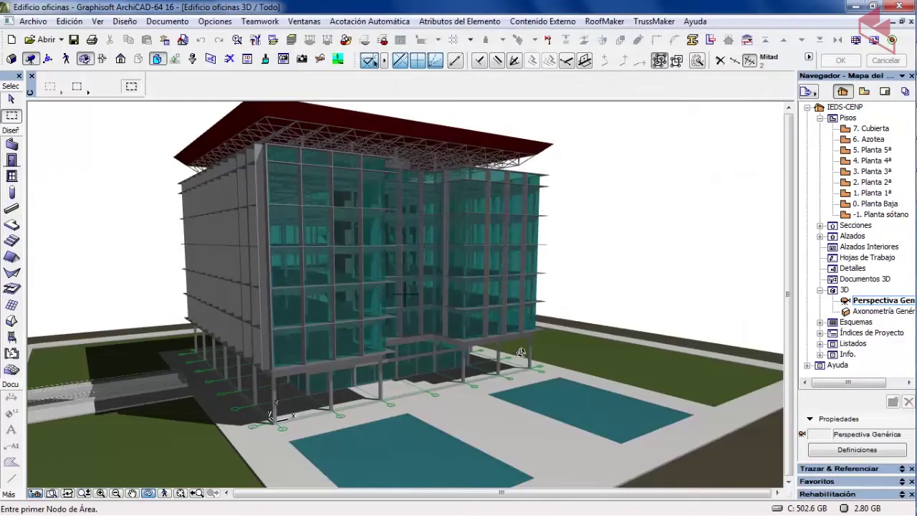
Step: Examine the building and its surrounding grounds from several sides, from above and from farther away
middle_click_drag(521, 352, 370, 335, "shift")
middle_click_drag(510, 310, 380, 328, "shift")
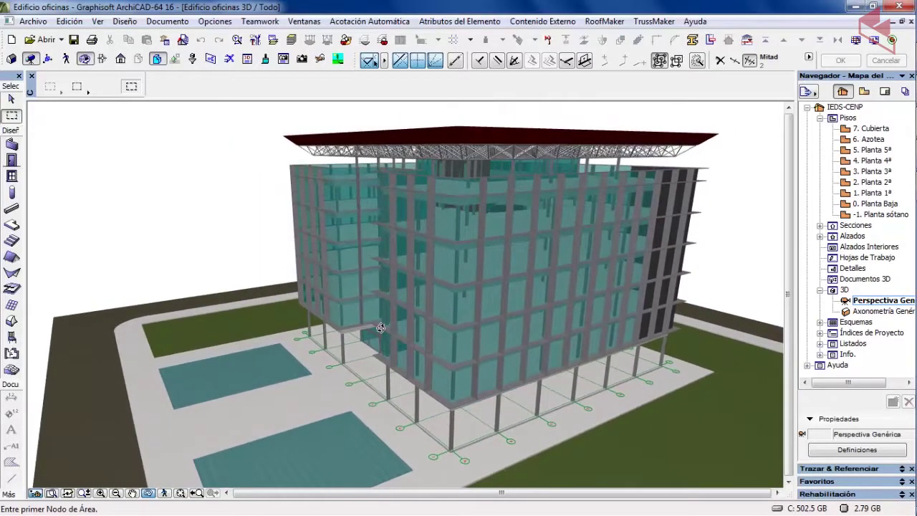
scroll(386, 296, "down", 2)
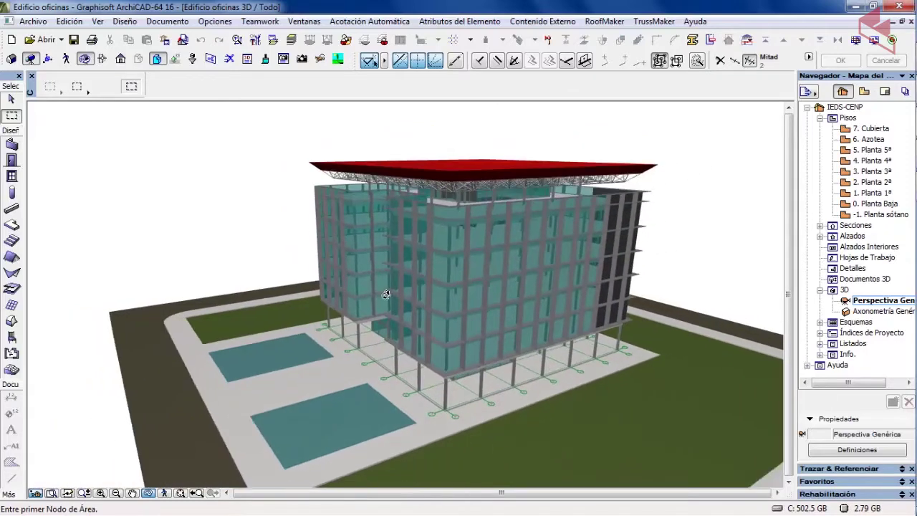
middle_click_drag(421, 328, 435, 338, "shift")
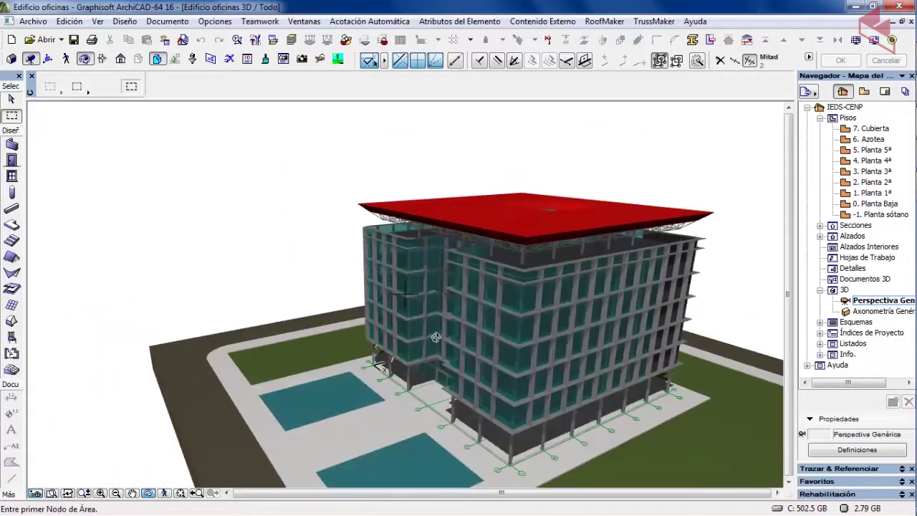
middle_click_drag(351, 300, 449, 283, "shift")
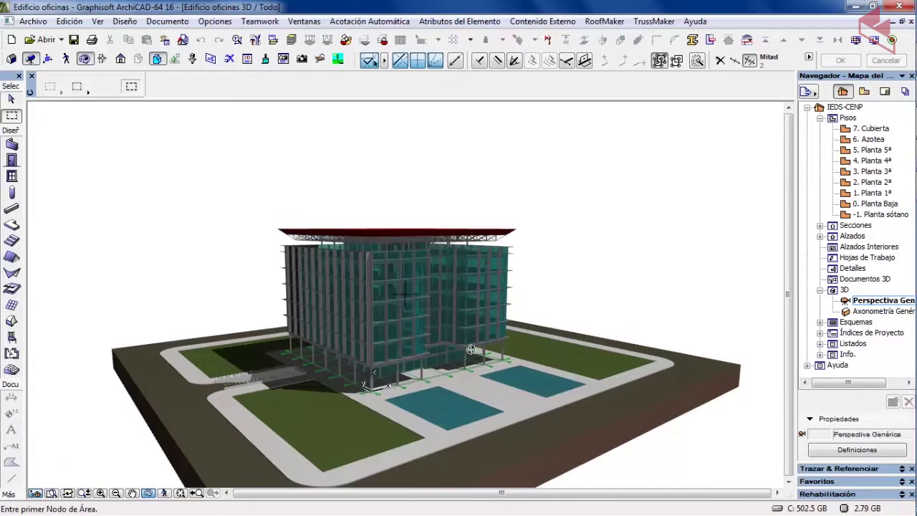
scroll(470, 349, "up", 5)
middle_click_drag(465, 267, 452, 315, "shift")
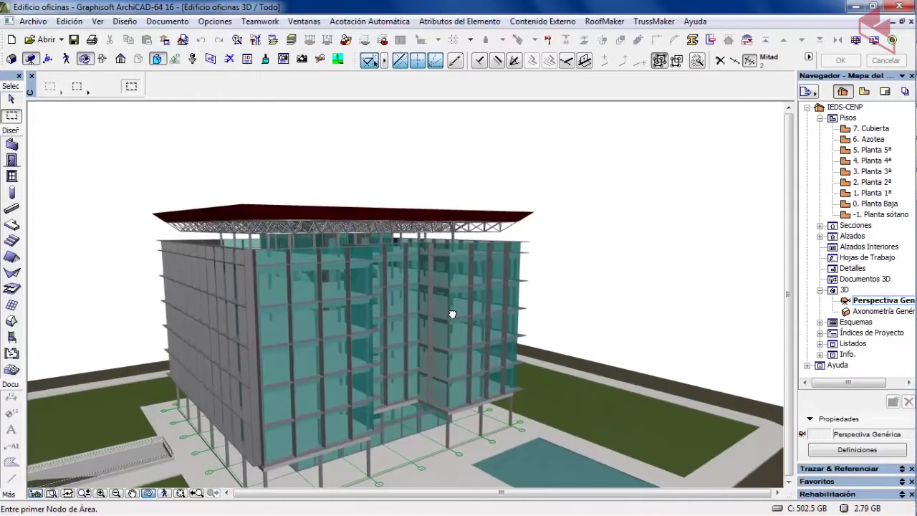
Step: Limit the stories shown in 3D to the range from -1. Planta sótano to 0. Planta Baja and accept the filter
left_click(175, 59)
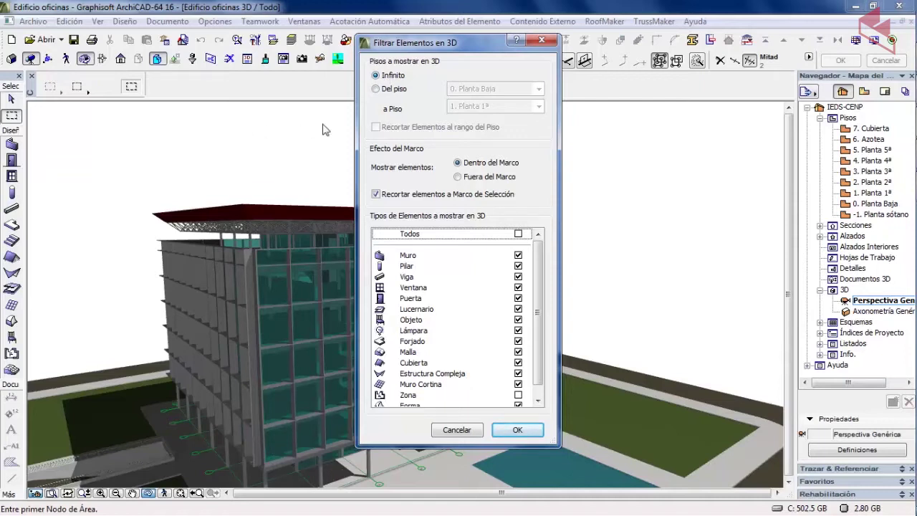
left_click(393, 90)
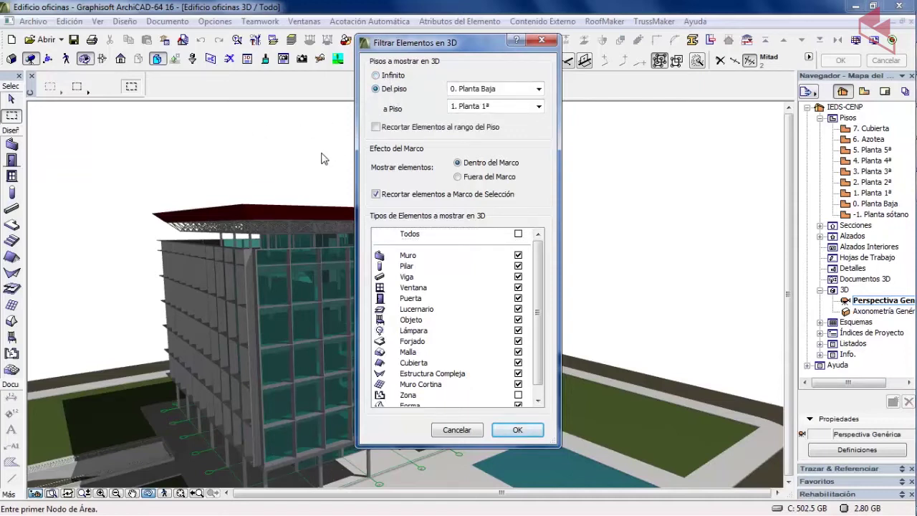
left_click(499, 90)
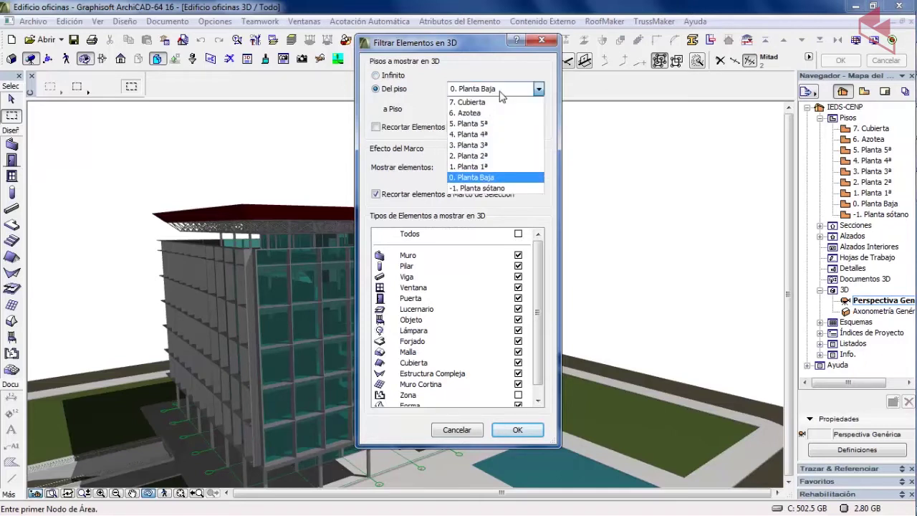
left_click(499, 90)
left_click(499, 90)
left_click(494, 191)
left_click(491, 109)
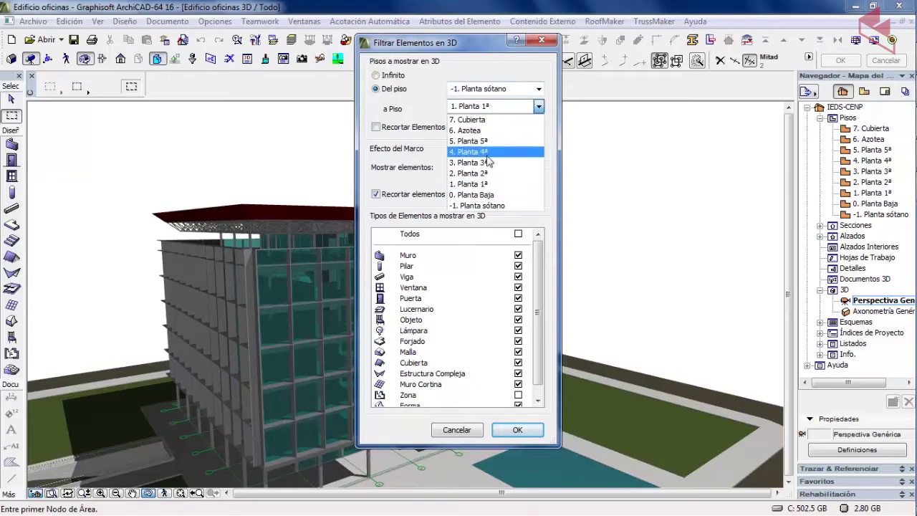
left_click(484, 195)
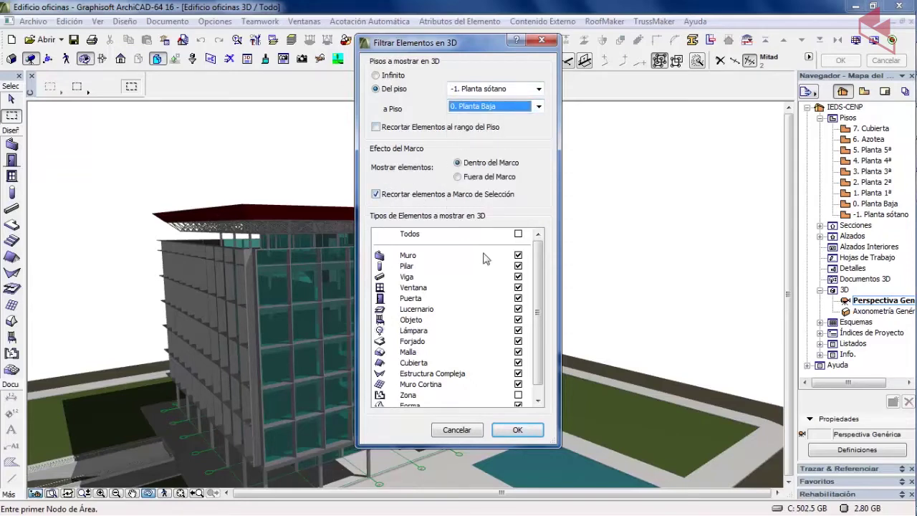
left_click(517, 429)
Step: Examine the filtered lower stories from different angles, including a close look at the stairs between the red towers
left_click_drag(139, 161, 239, 311)
left_click_drag(459, 321, 232, 335)
left_click_drag(374, 366, 361, 395)
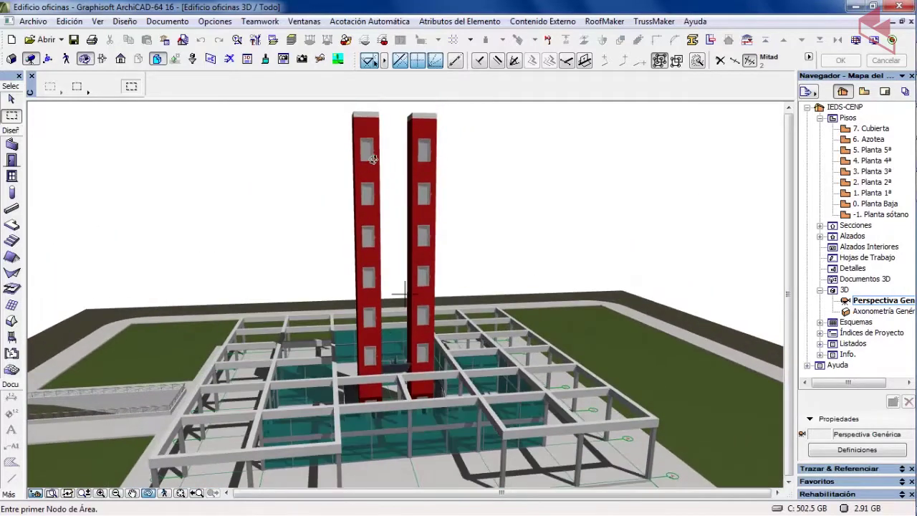
left_click_drag(376, 436, 461, 373)
scroll(369, 351, "up", 5)
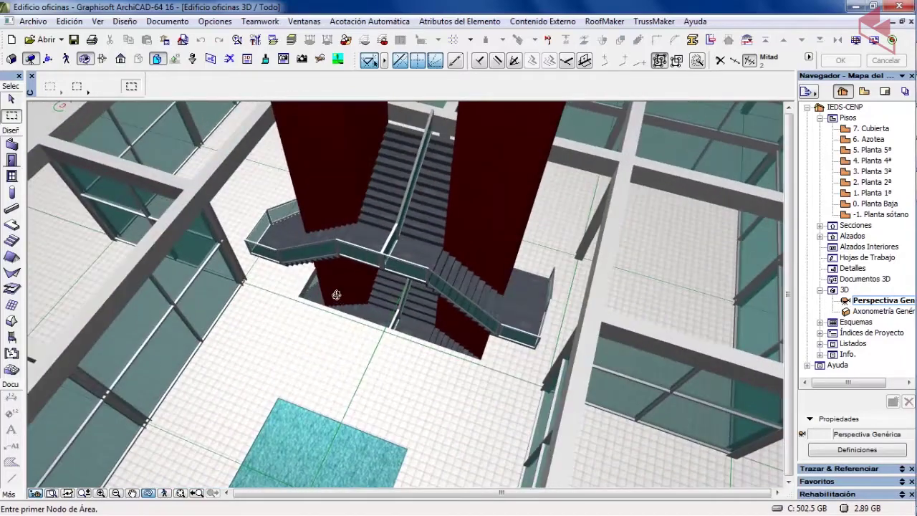
left_click_drag(337, 295, 342, 258)
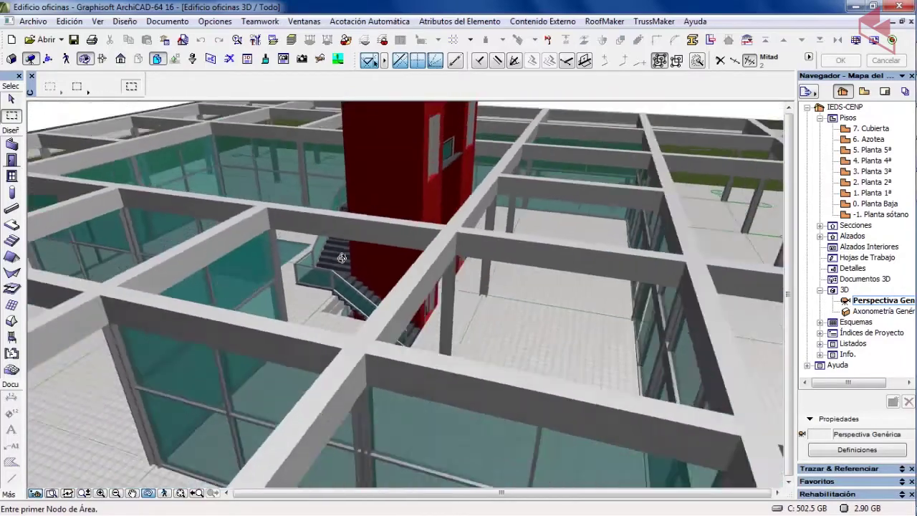
scroll(343, 258, "down", 10)
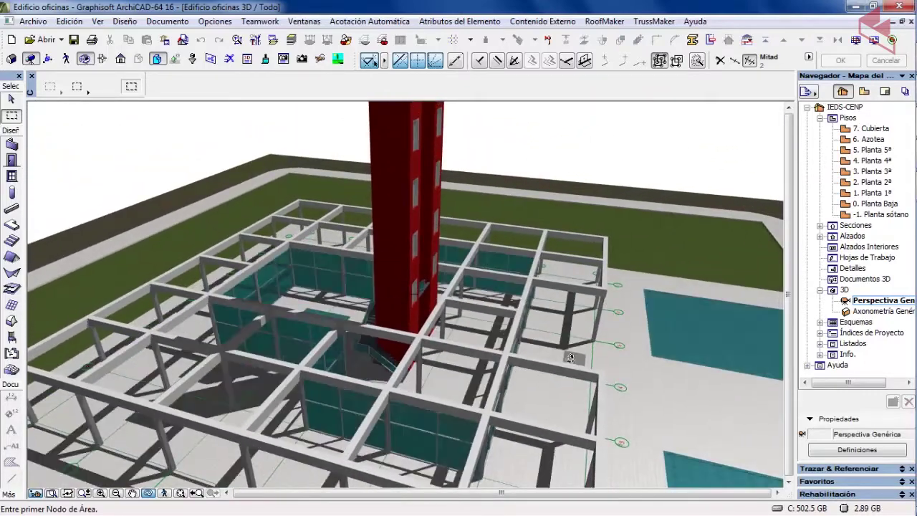
Step: Remove the story limit from the 3D filter by setting the displayed stories to Infinito, and accept the filter
left_click_drag(570, 358, 308, 350)
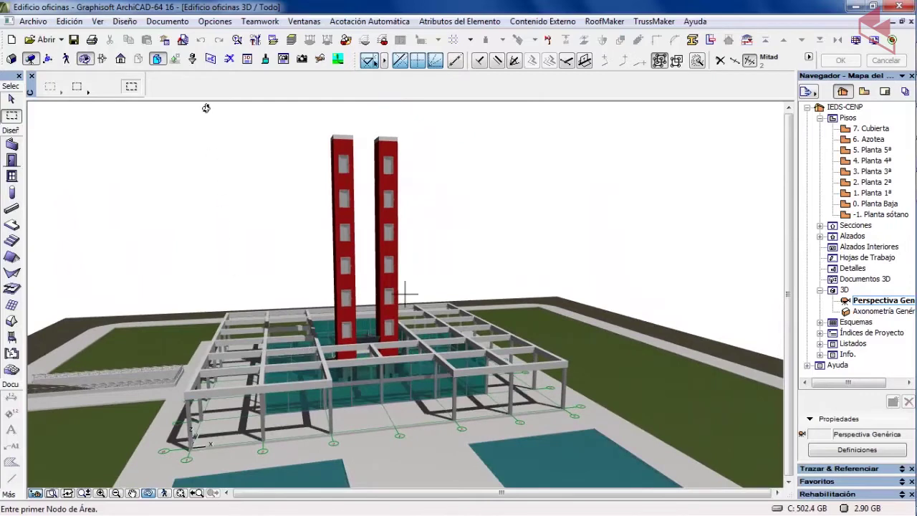
left_click(191, 59)
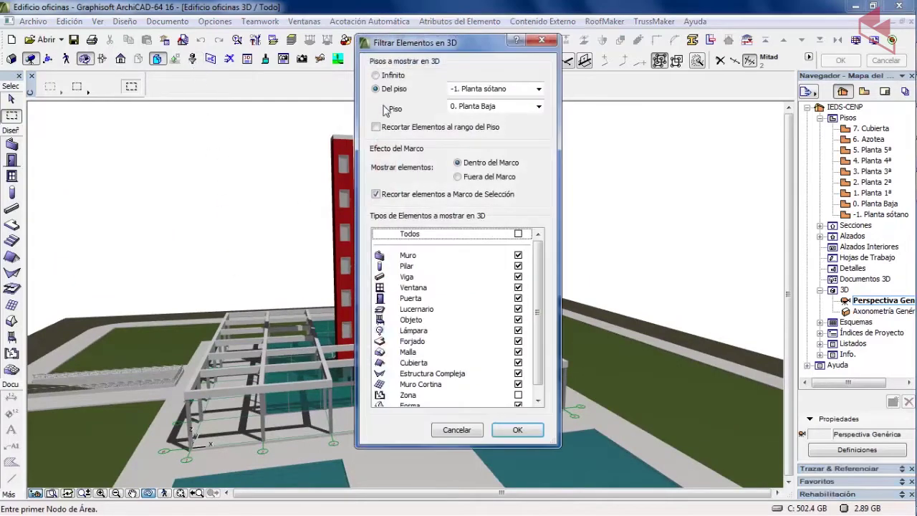
left_click(386, 76)
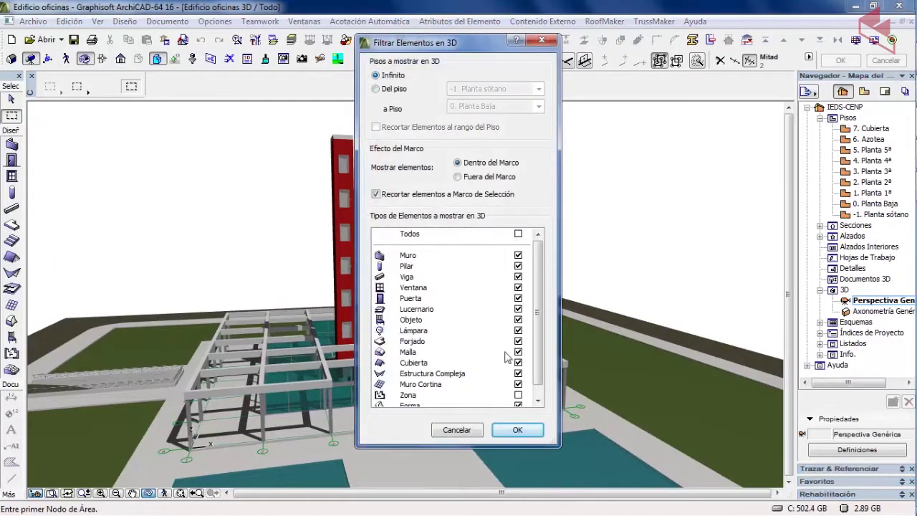
left_click(519, 429)
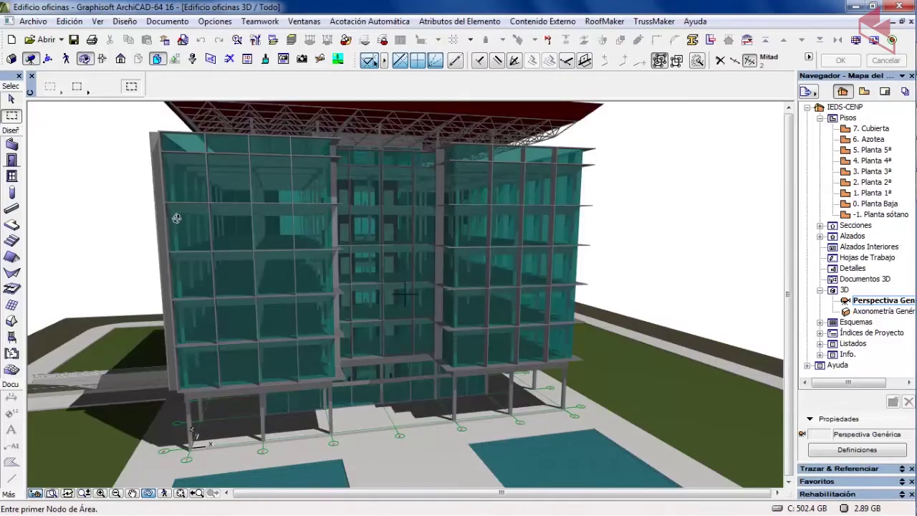
left_click_drag(296, 175, 408, 246)
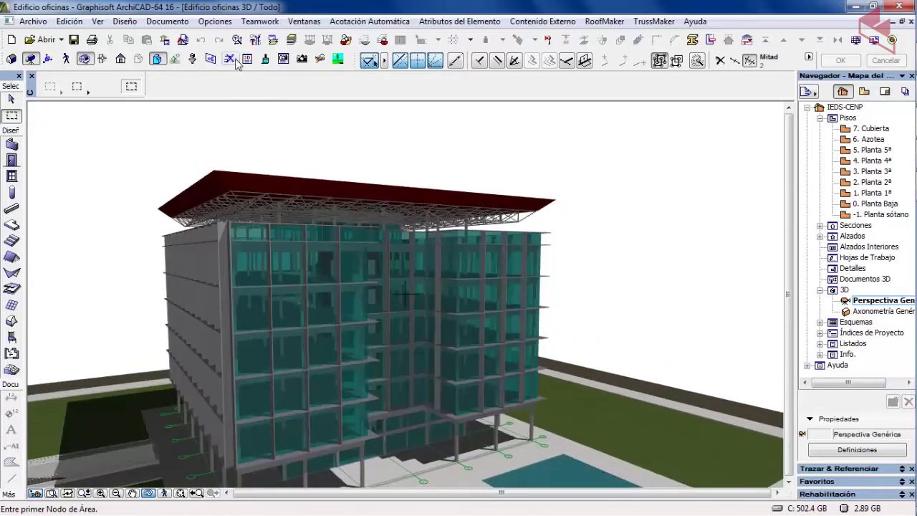
Step: Limit the stories shown in 3D to the range from 6. Azotea to 7. Cubierta and accept the filter
left_click(210, 58)
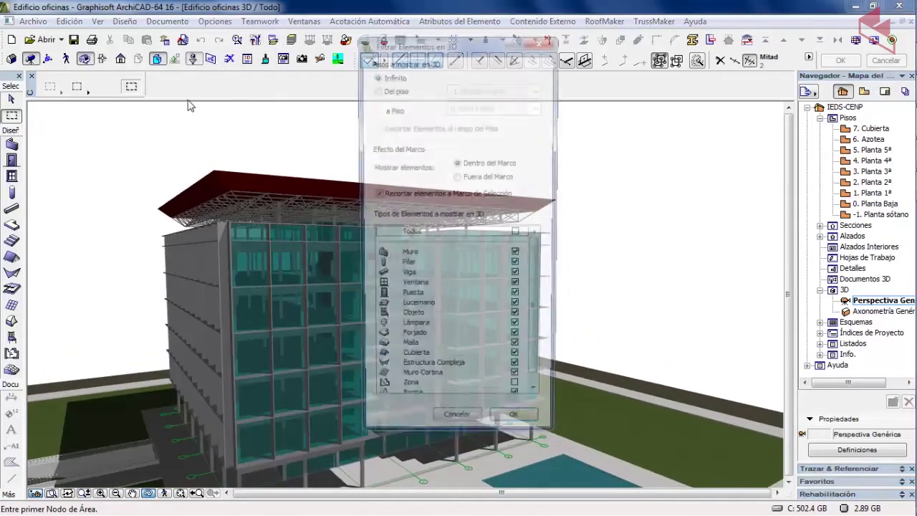
left_click(392, 90)
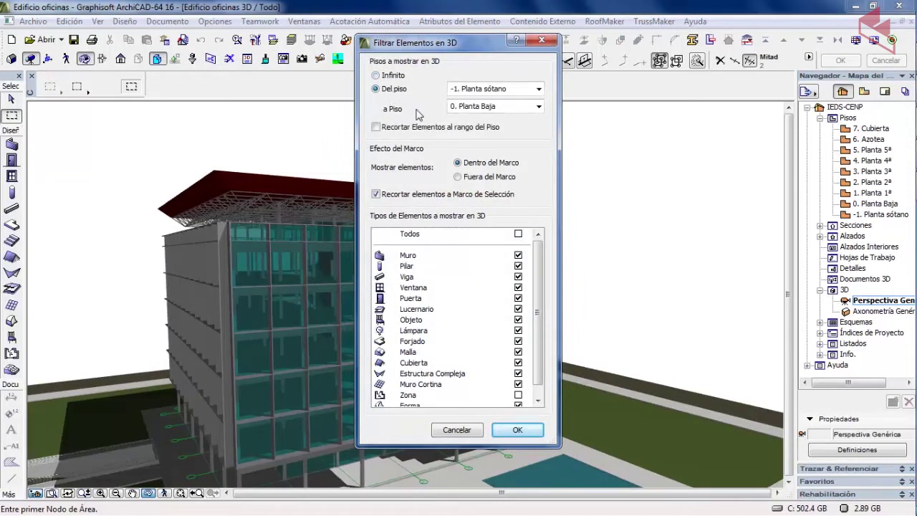
left_click(505, 90)
left_click(497, 100)
left_click(497, 106)
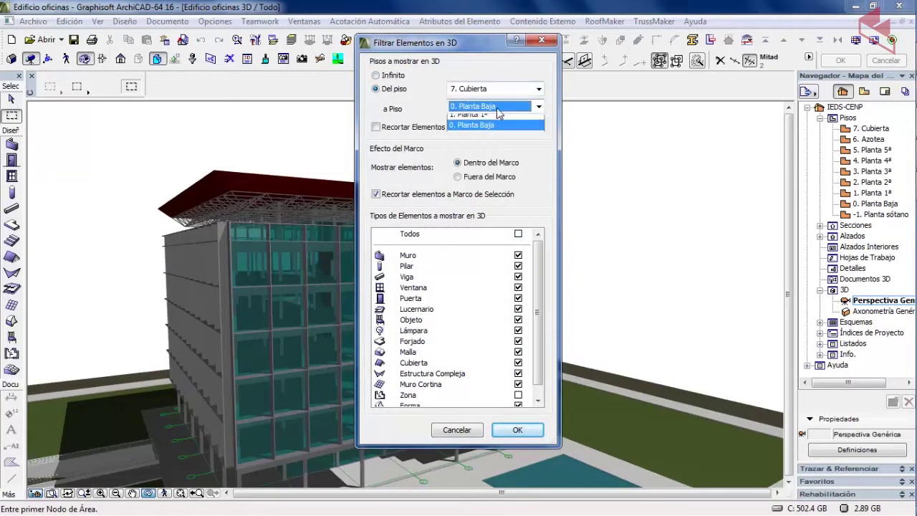
left_click(498, 125)
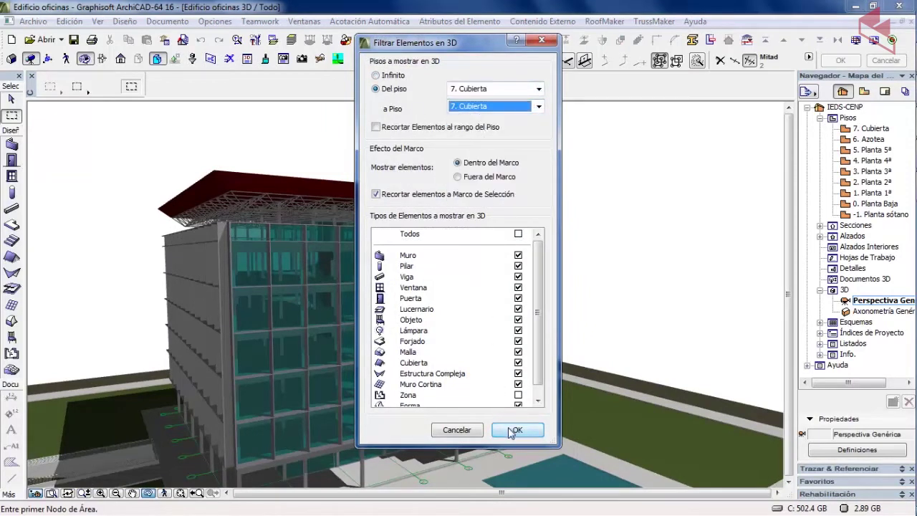
left_click(503, 108)
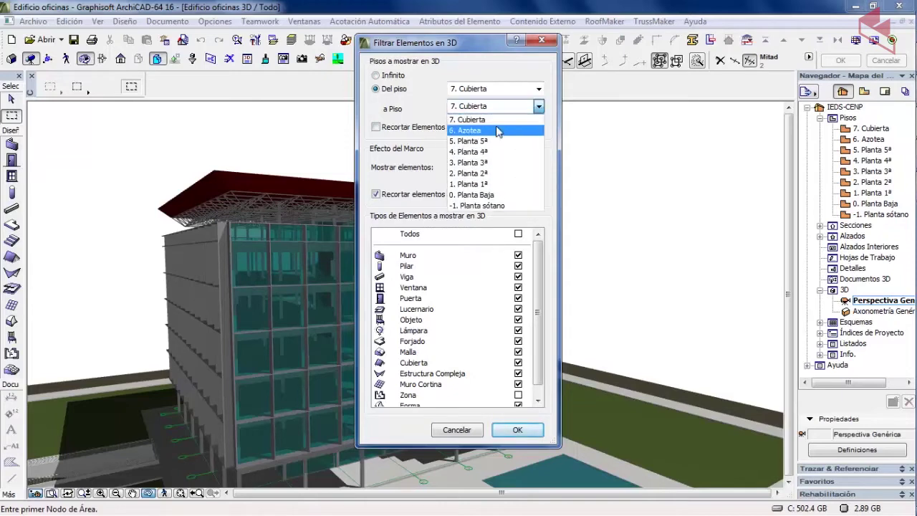
left_click(493, 131)
left_click(514, 430)
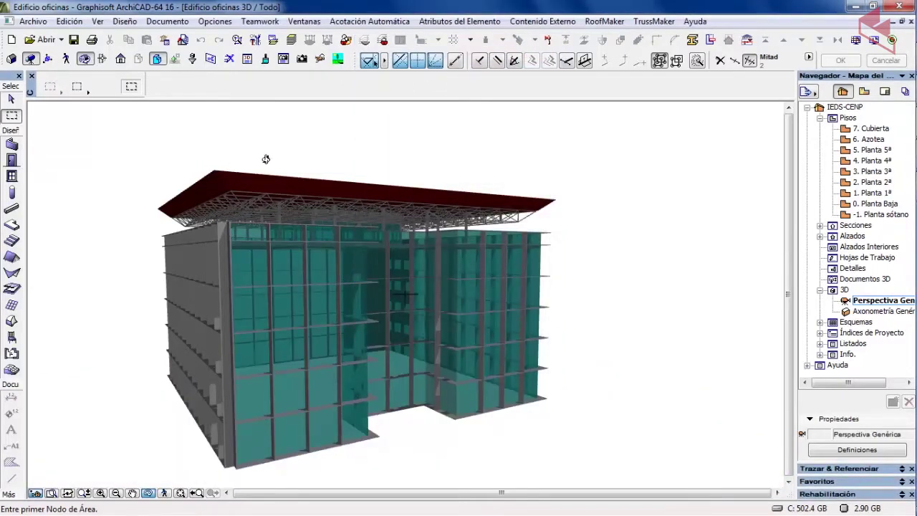
Step: Examine the filtered upper stories, including the roof, its trusses and the glass facades, from several angles
left_click_drag(266, 159, 256, 238)
scroll(268, 253, "up", 5)
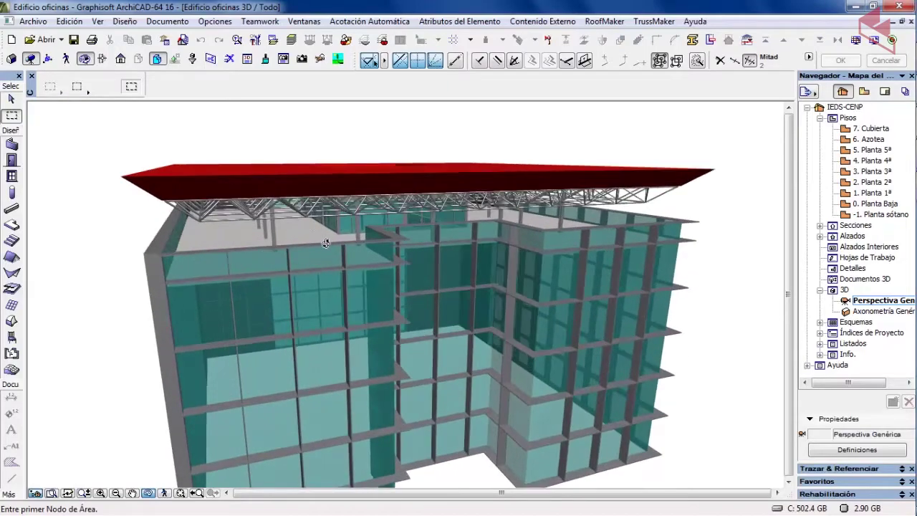
left_click_drag(325, 243, 200, 204)
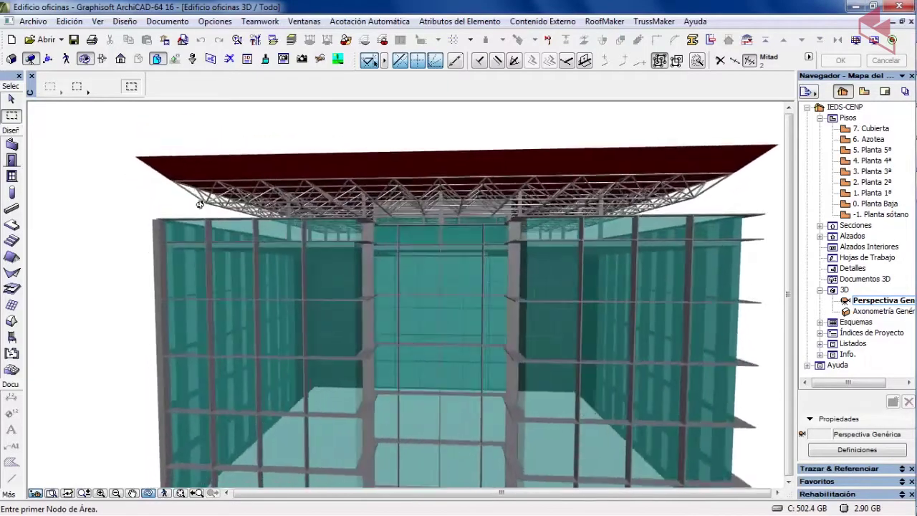
left_click_drag(348, 160, 502, 399)
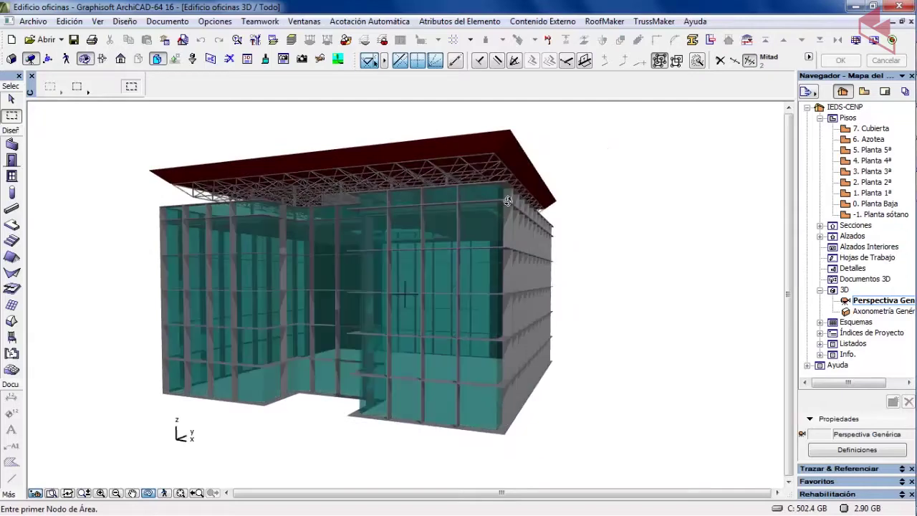
left_click_drag(507, 201, 361, 437)
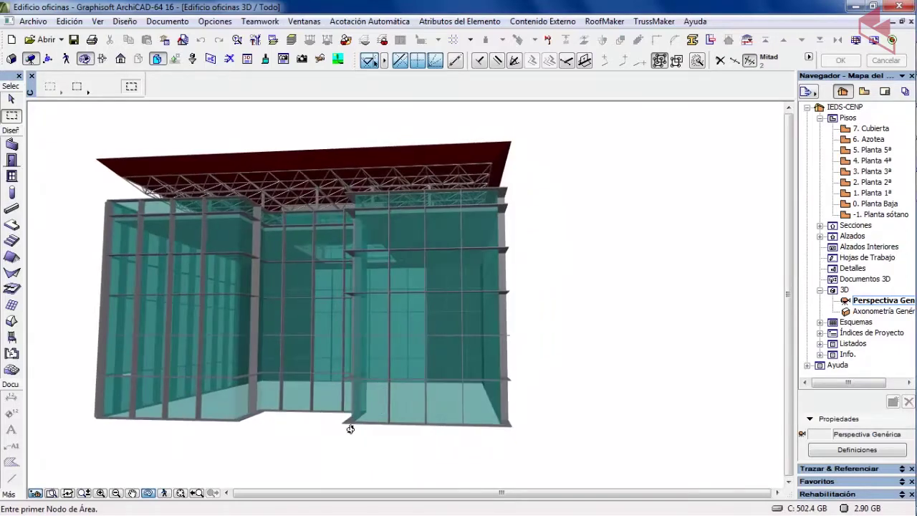
left_click_drag(340, 398, 428, 375)
Step: Set the stories shown in 3D back to Infinito and accept the filter to display the whole building
left_click(175, 58)
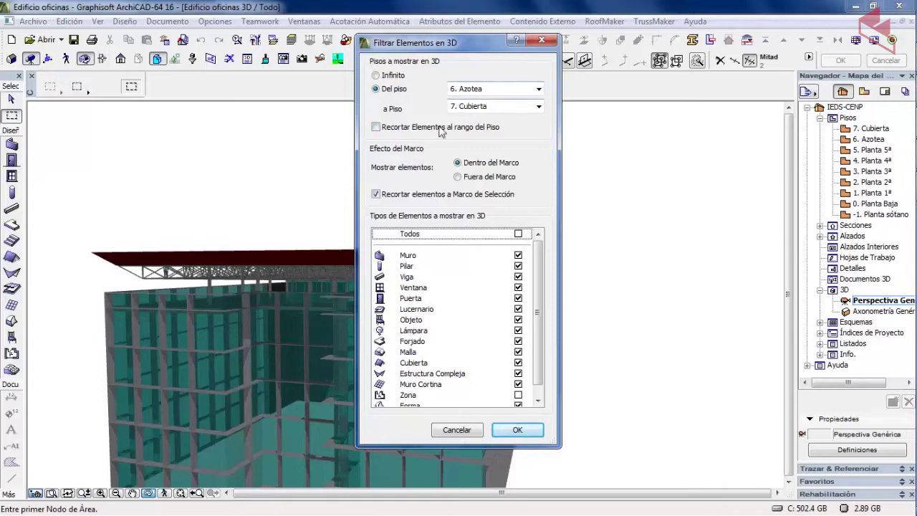
left_click(511, 429)
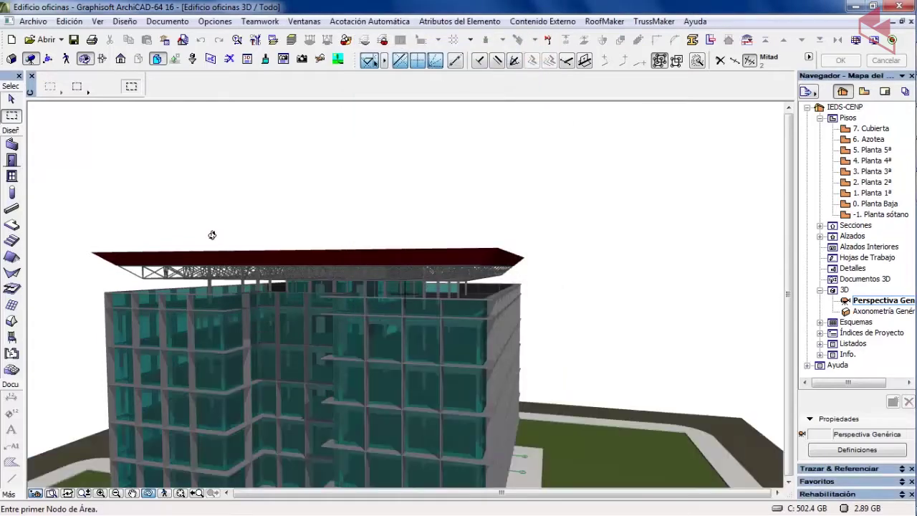
scroll(212, 235, "down", 3)
middle_click_drag(205, 301, 228, 256)
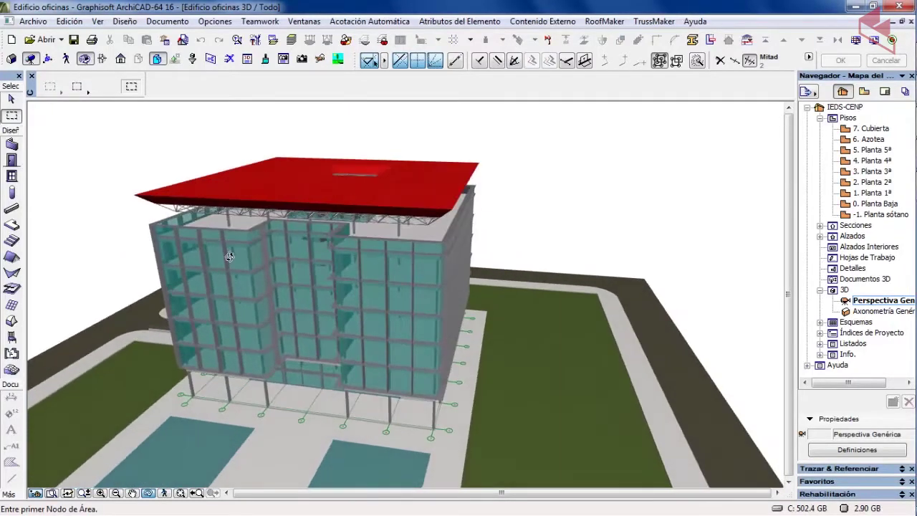
Step: Go to the 2. Planta 2ª floor plan and draw a rectangular marquee around roughly its left half, cutting through the stair core
key("F2")
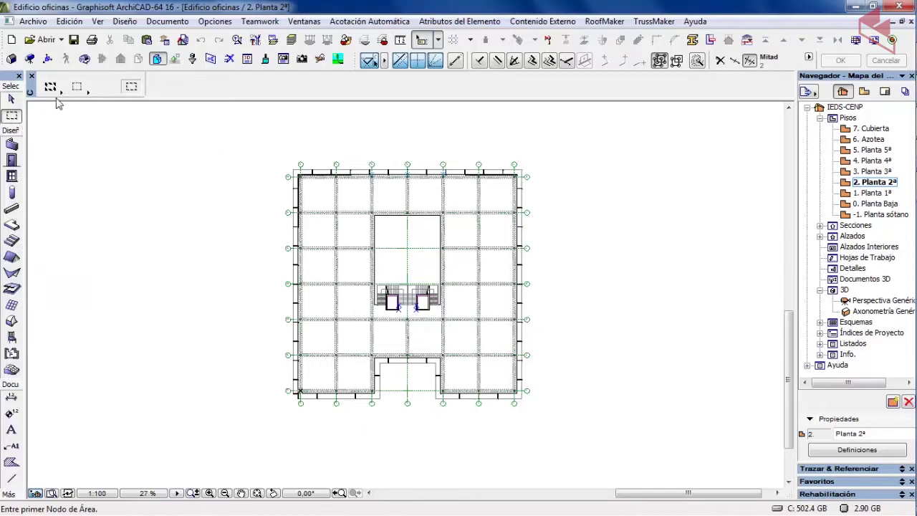
left_click(265, 138)
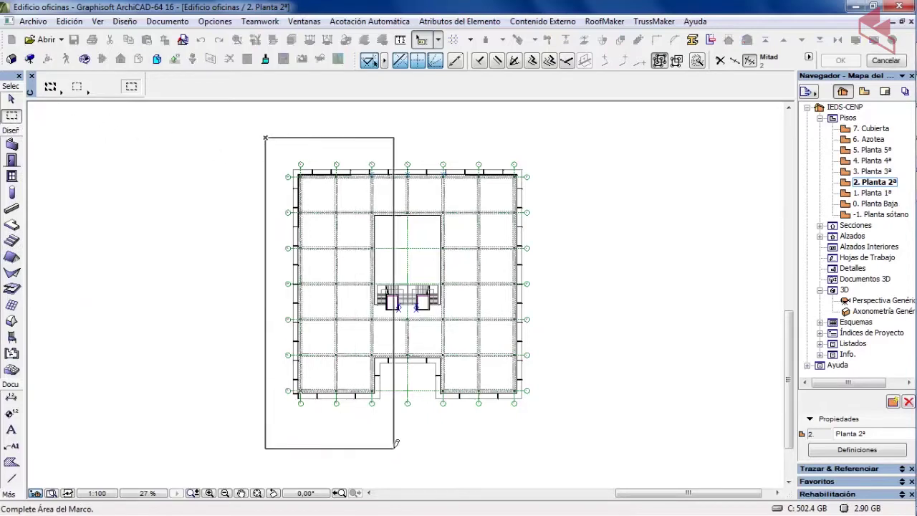
left_click(414, 435)
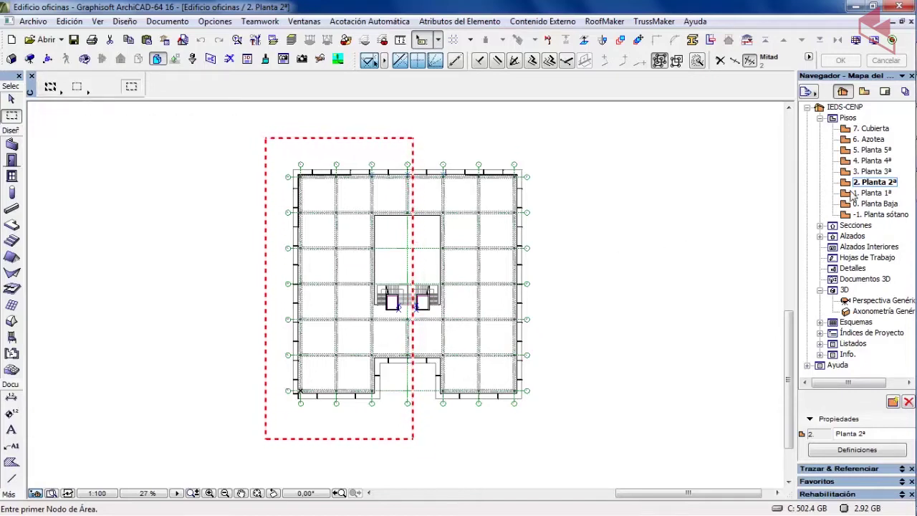
Step: Switch the marquee to the single-story type, then return it to the all-stories type
left_click(51, 87)
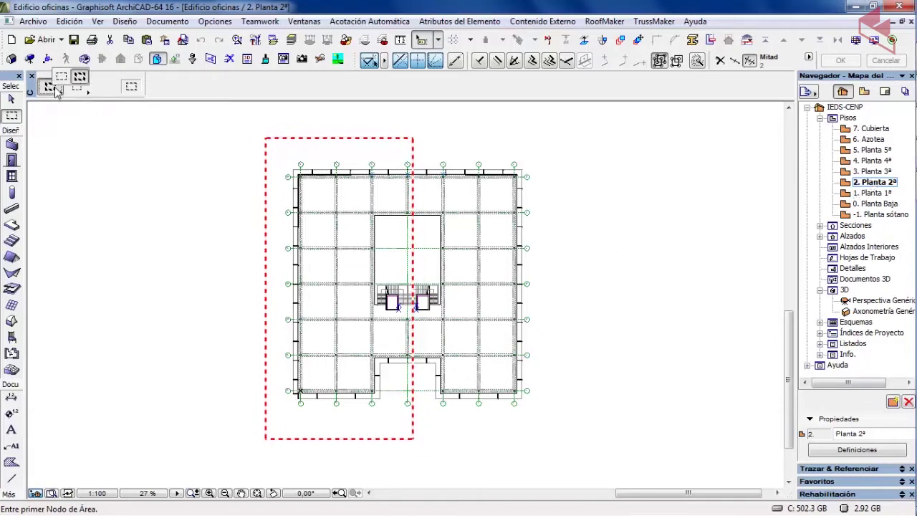
left_click(61, 76)
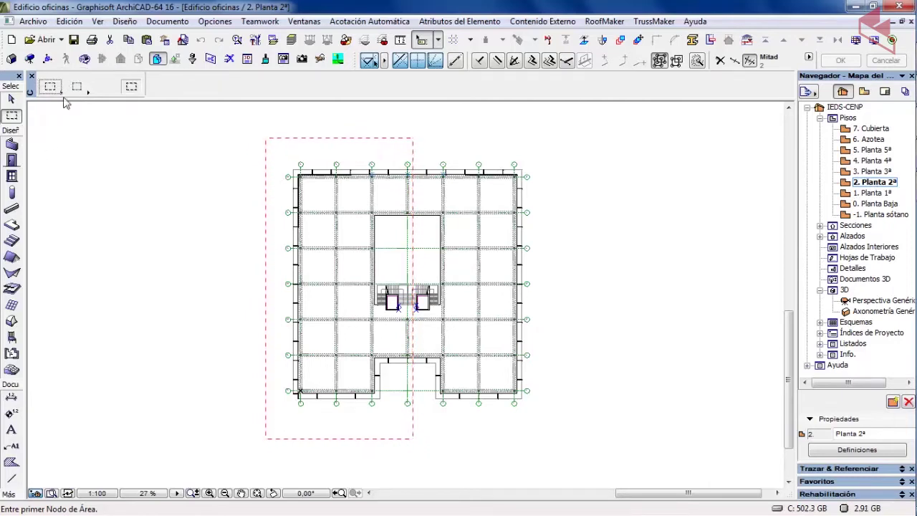
left_click(52, 88)
left_click(79, 75)
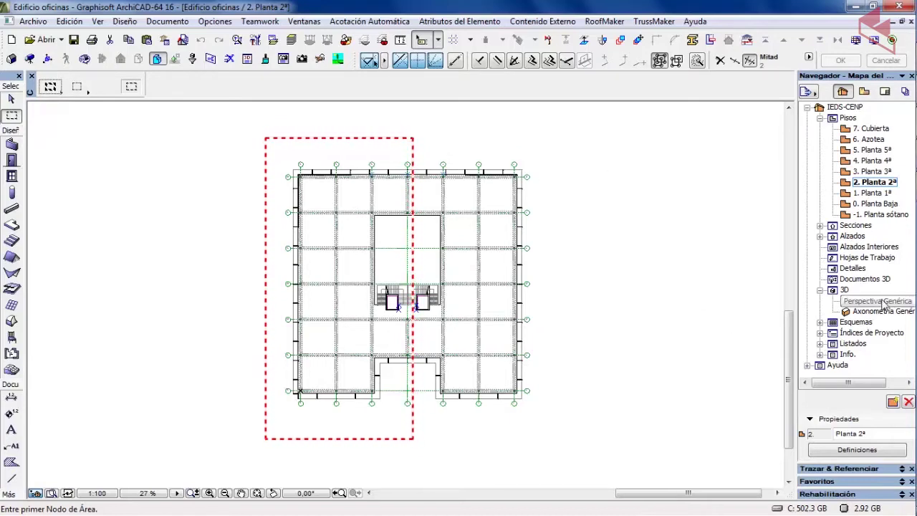
Step: Show only the part of the building enclosed by the marquee in 3D
right_click(687, 204)
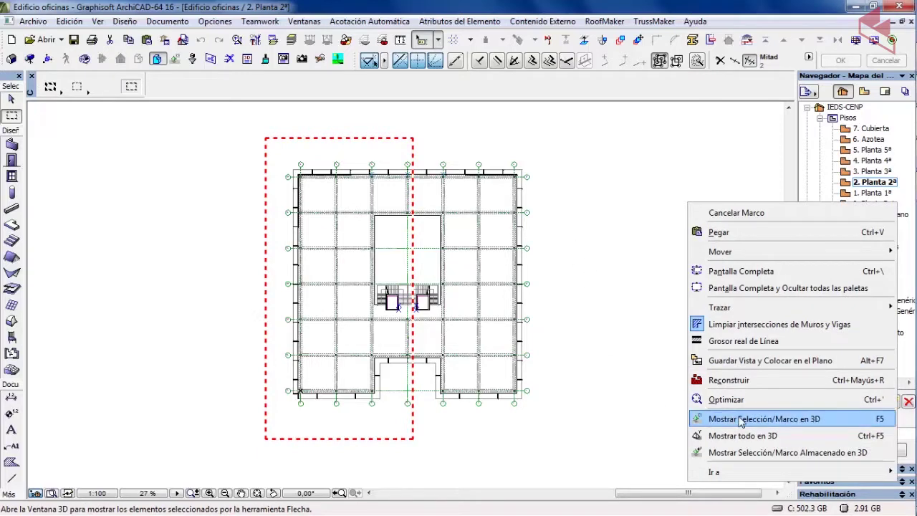
key("F5")
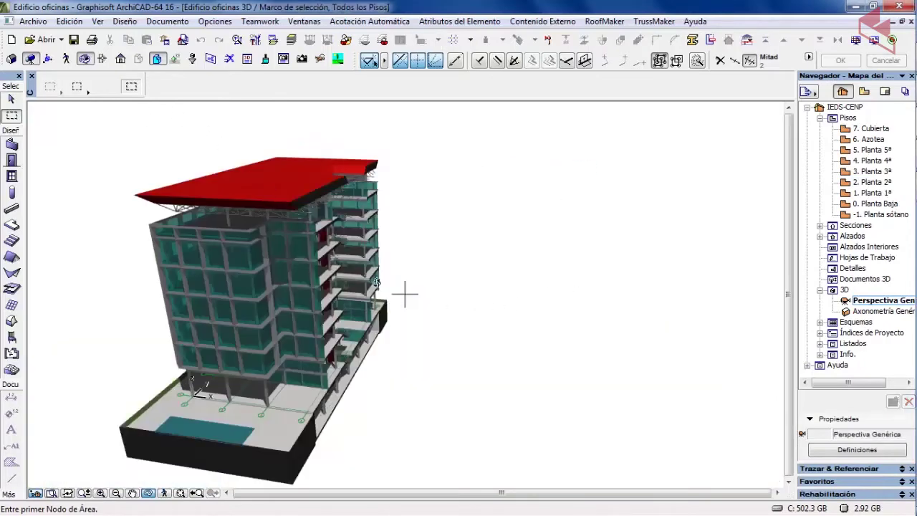
left_click_drag(346, 277, 189, 237)
scroll(261, 283, "up", 3)
scroll(260, 284, "down", 2)
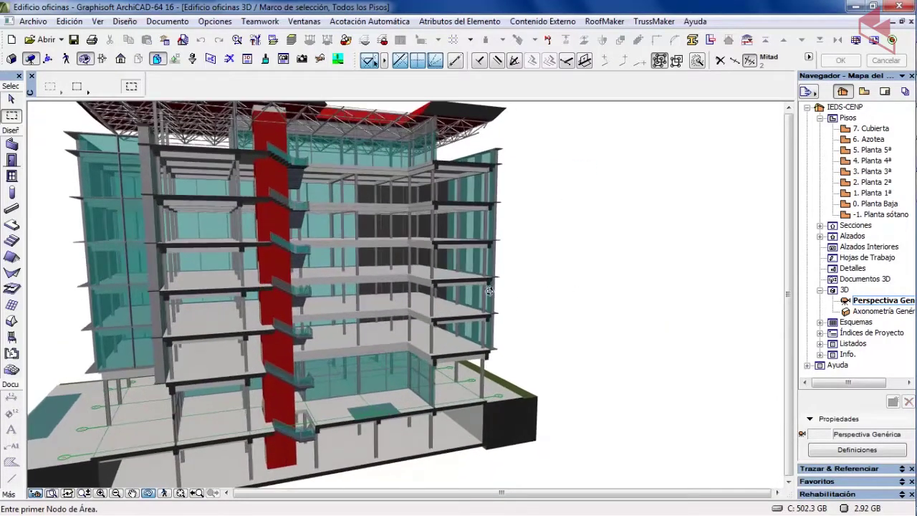
Step: Examine the cut building's interior, including floor slabs, stairs and red tower, from near and far
left_click_drag(260, 284, 474, 277)
scroll(205, 318, "down", 2)
scroll(349, 317, "up", 2)
left_click_drag(284, 263, 333, 317)
scroll(422, 294, "up", 4)
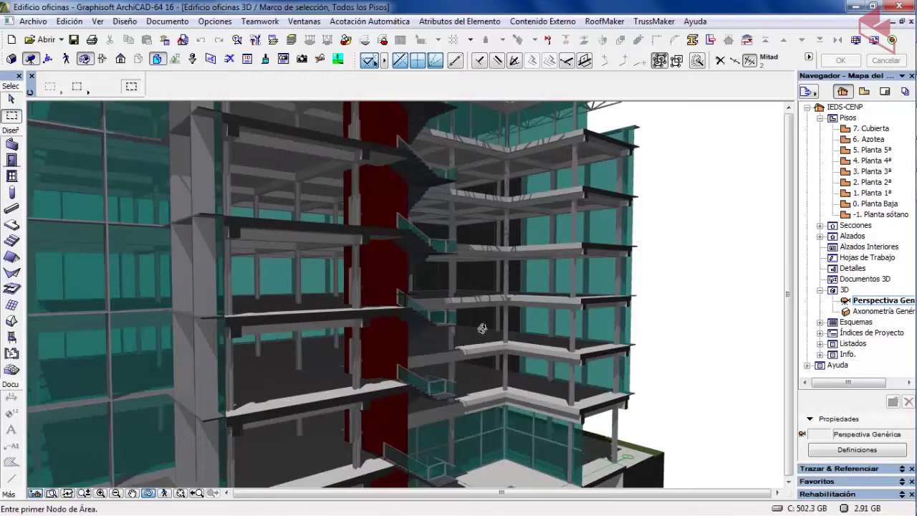
left_click_drag(469, 335, 424, 333)
scroll(425, 333, "down", 2)
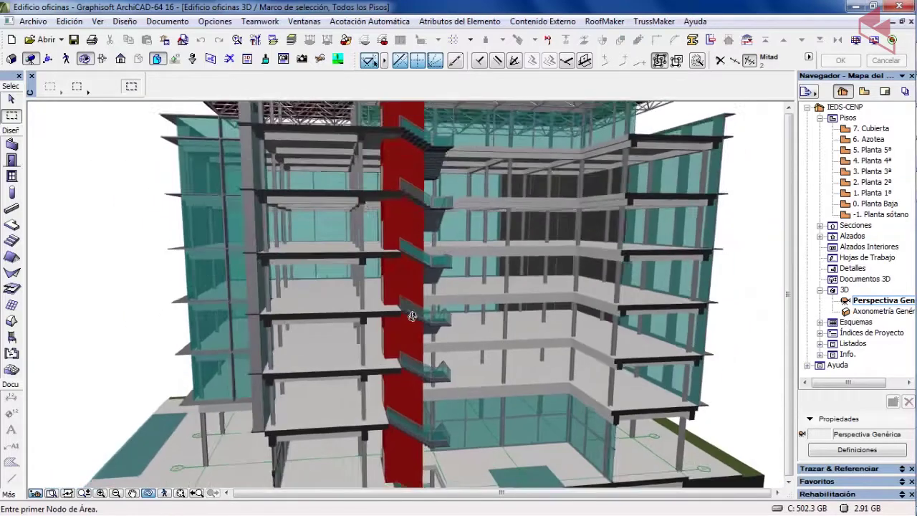
scroll(383, 288, "down", 5)
left_click_drag(364, 315, 511, 298)
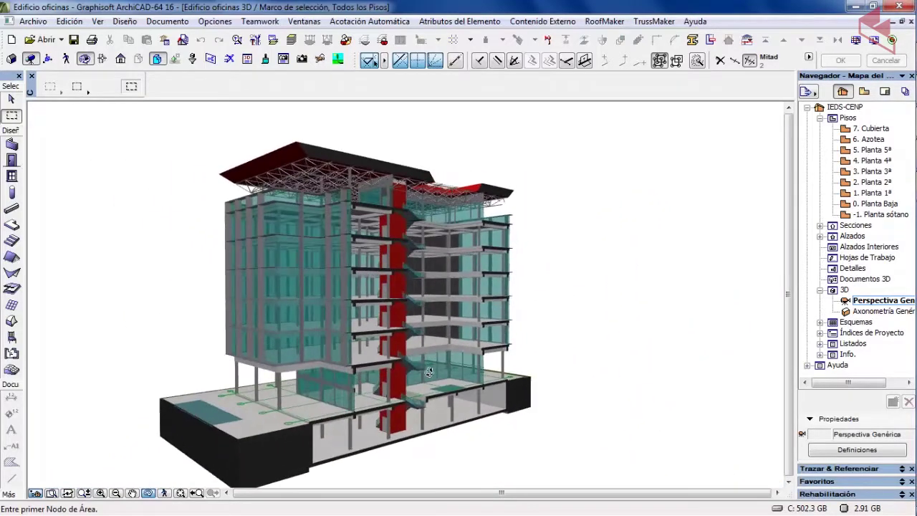
middle_click_drag(423, 374, 428, 351)
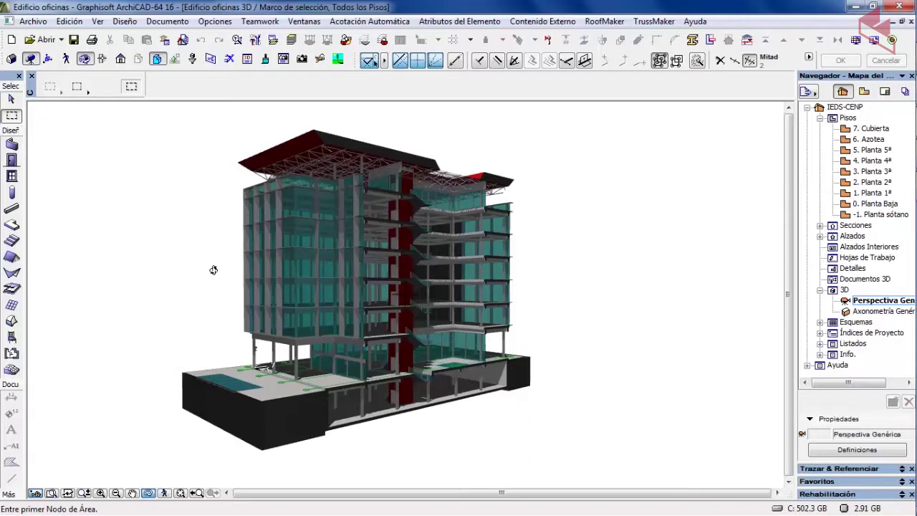
Step: Display the View Map in the Navigator, collapse the Plantas and 3D folders, and select the 3D folder
left_click(865, 92)
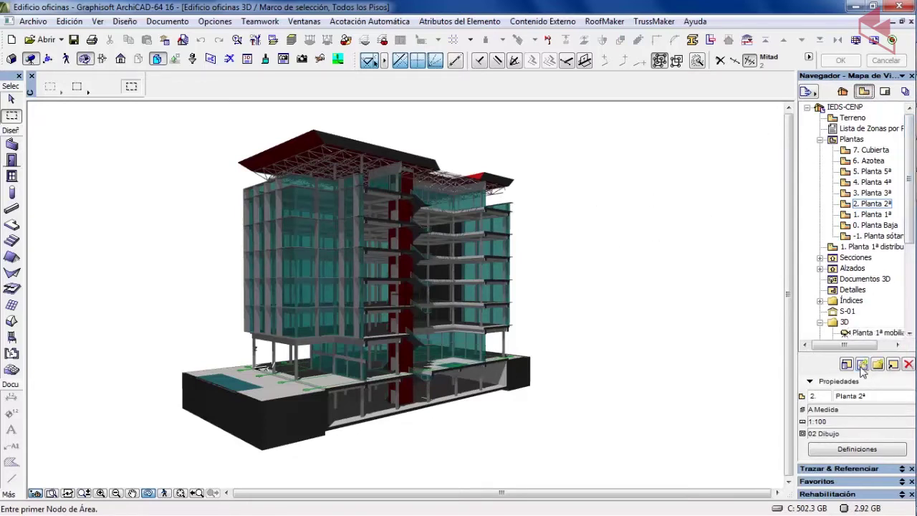
left_click(819, 139)
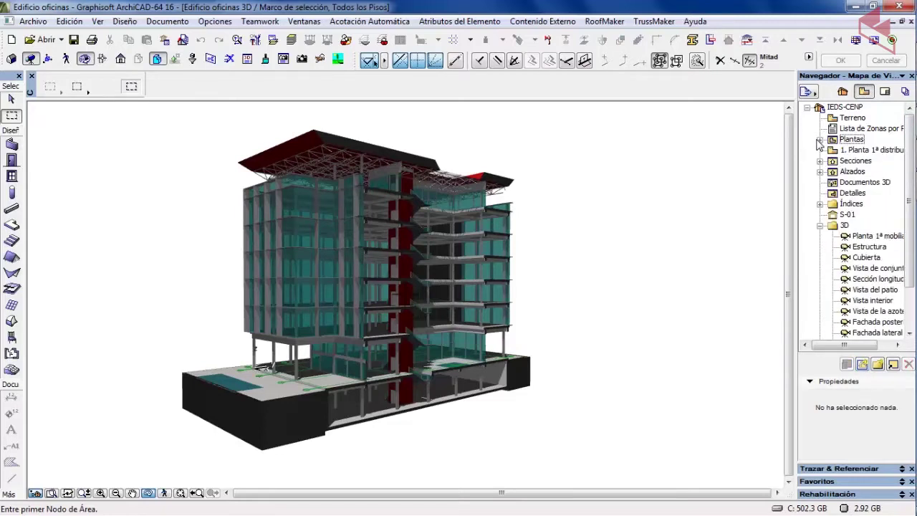
left_click(819, 226)
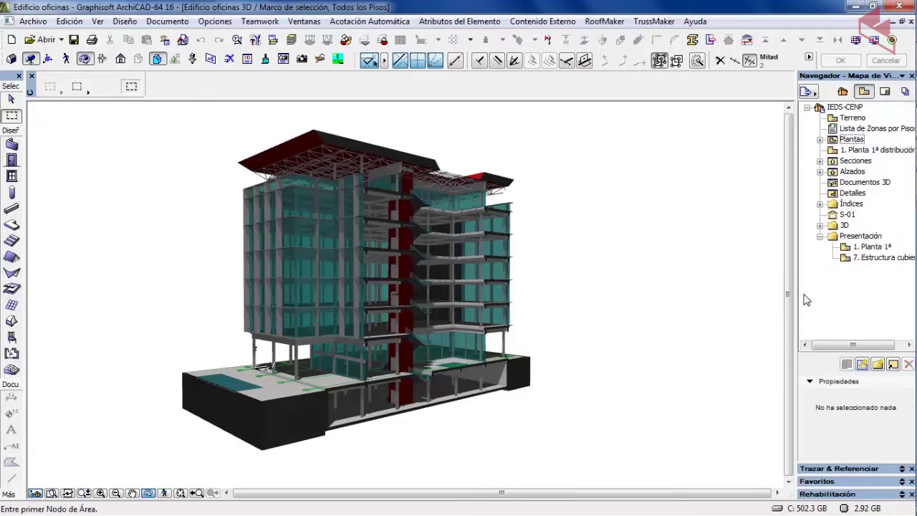
left_click(835, 228)
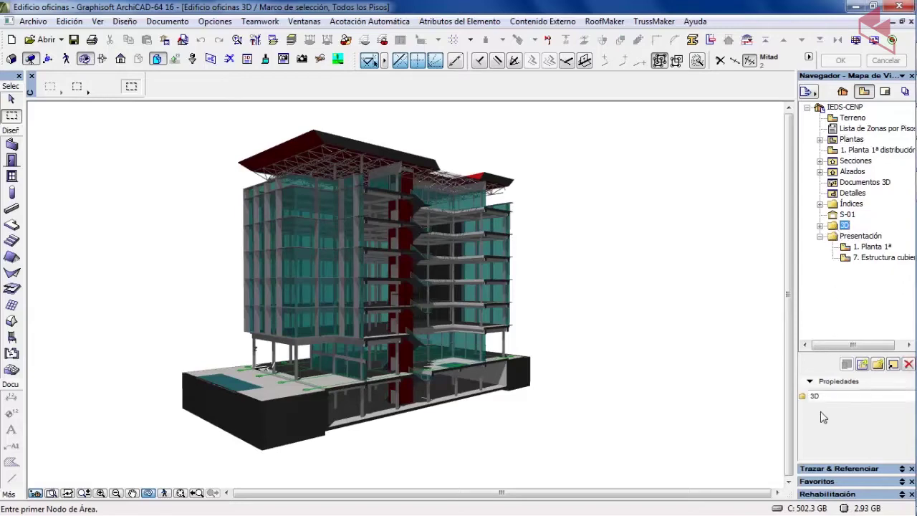
Step: Save the current 3D view in the 3D folder with the custom name VISTA DE PRUEBA and select it in the View Map
left_click(862, 364)
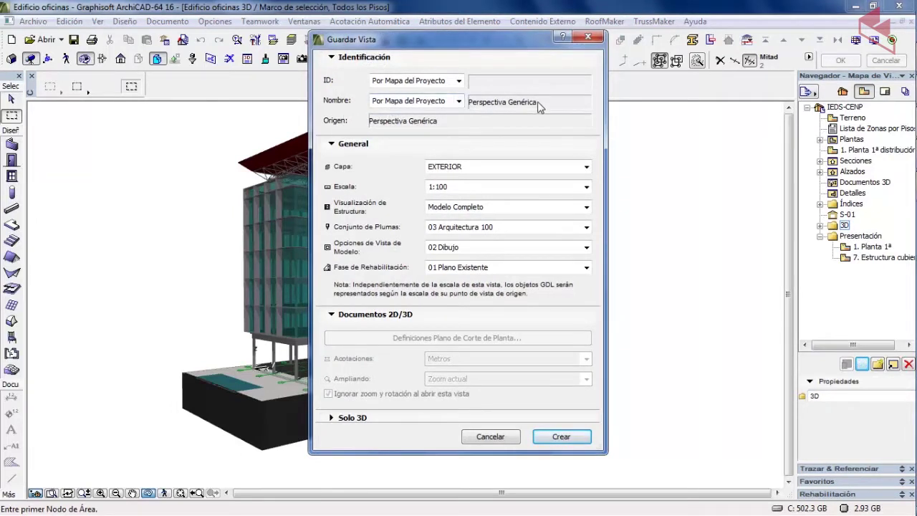
left_click(458, 101)
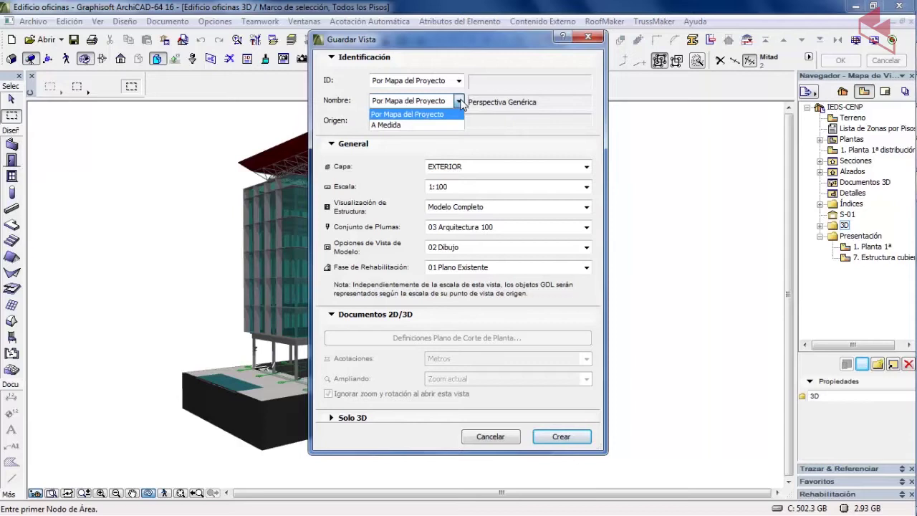
left_click(422, 126)
left_click_drag(550, 100, 464, 101)
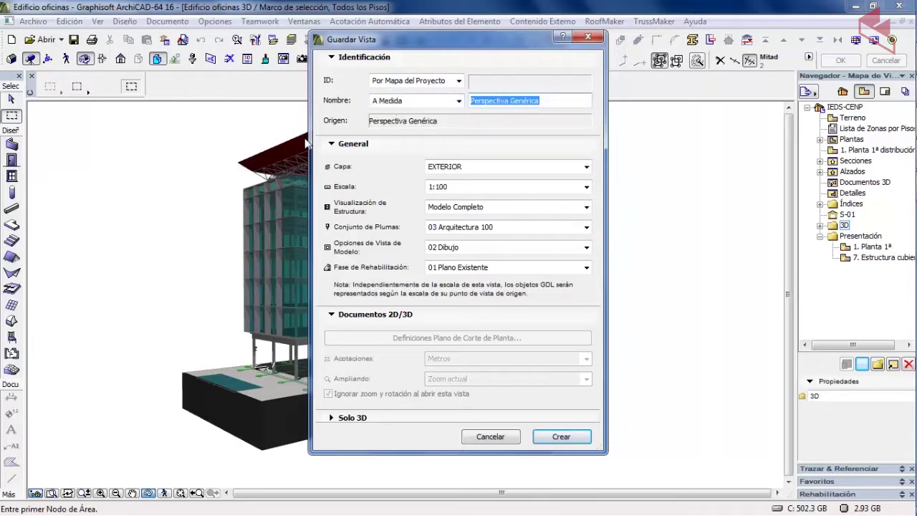
type("VISTA DE PRUEBA")
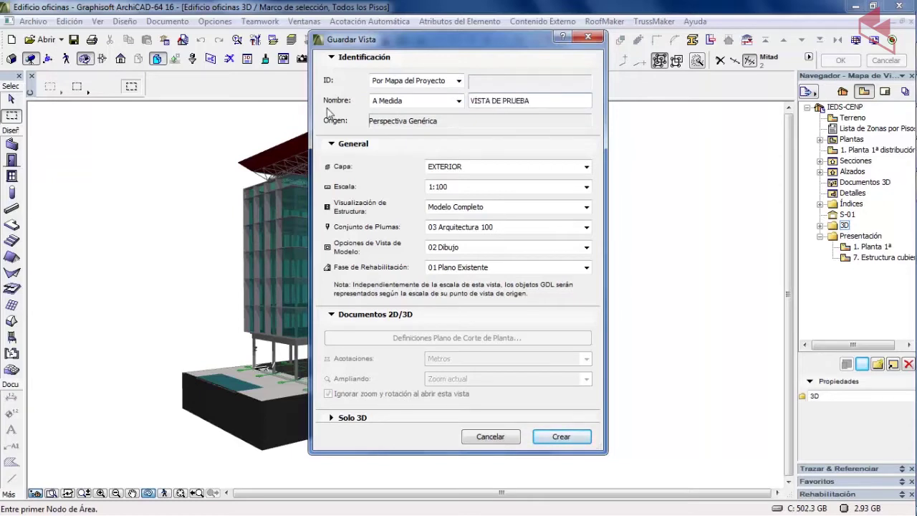
left_click(555, 439)
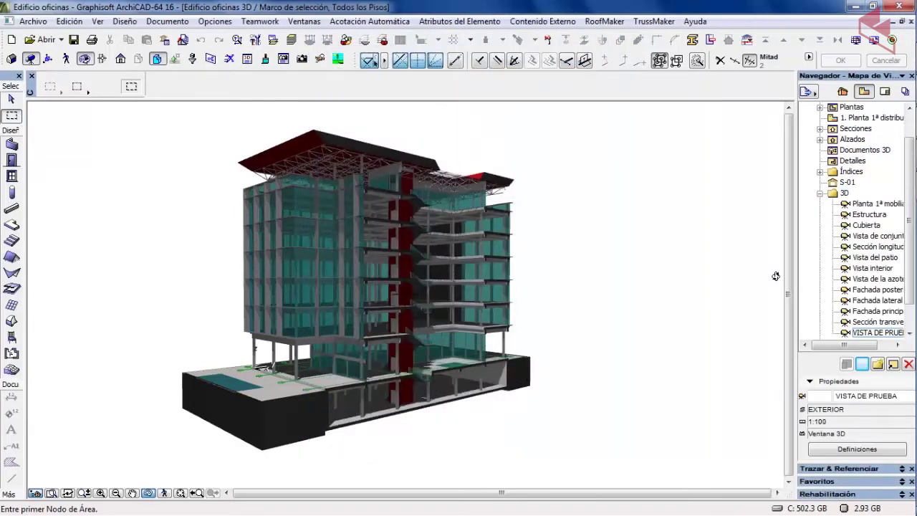
scroll(879, 257, "down", 1)
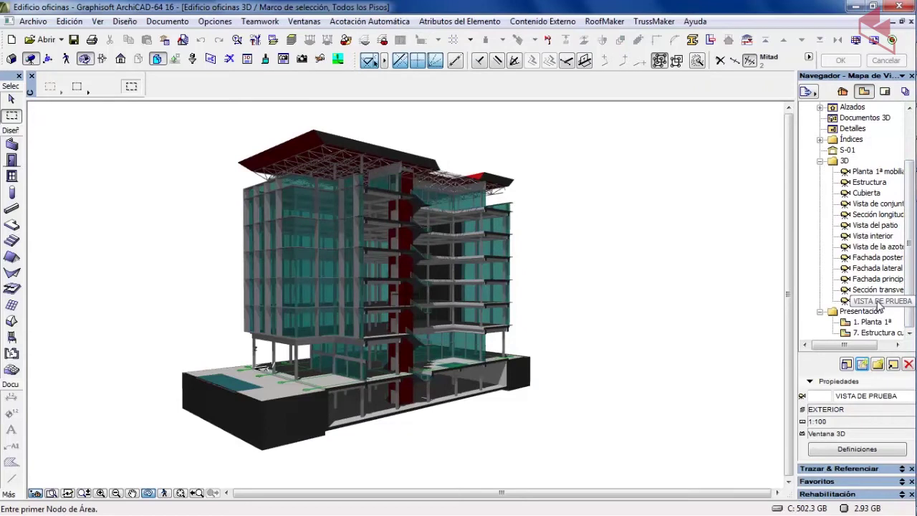
left_click(878, 301)
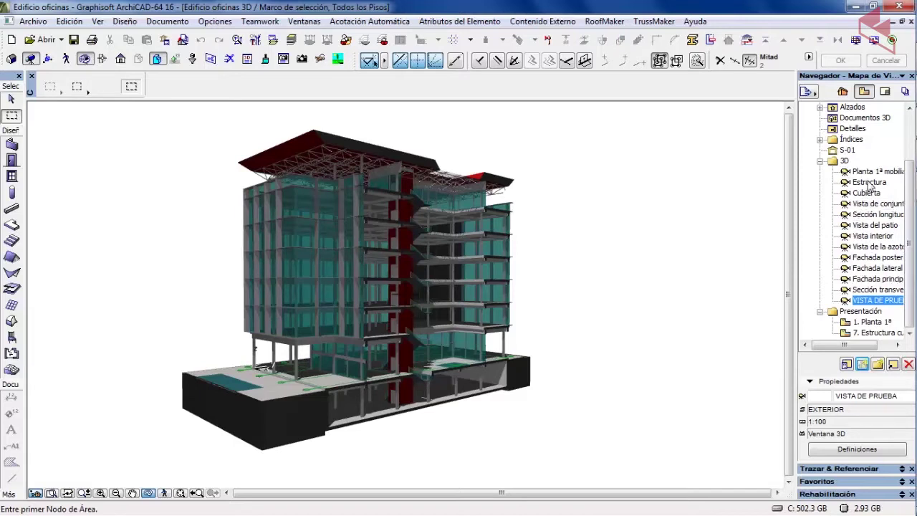
Step: Open the saved Estructura view and examine the structural frame from different angles
double_click(870, 184)
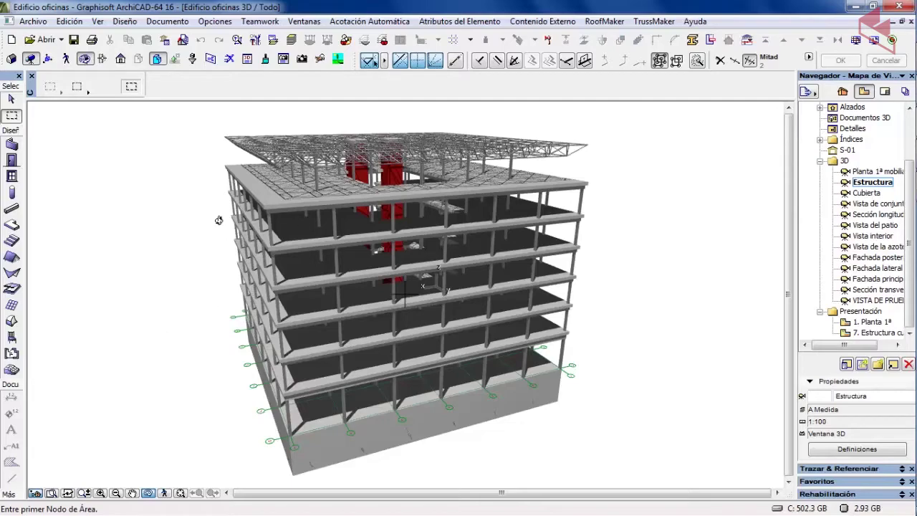
left_click_drag(293, 212, 349, 174)
left_click_drag(188, 294, 336, 280)
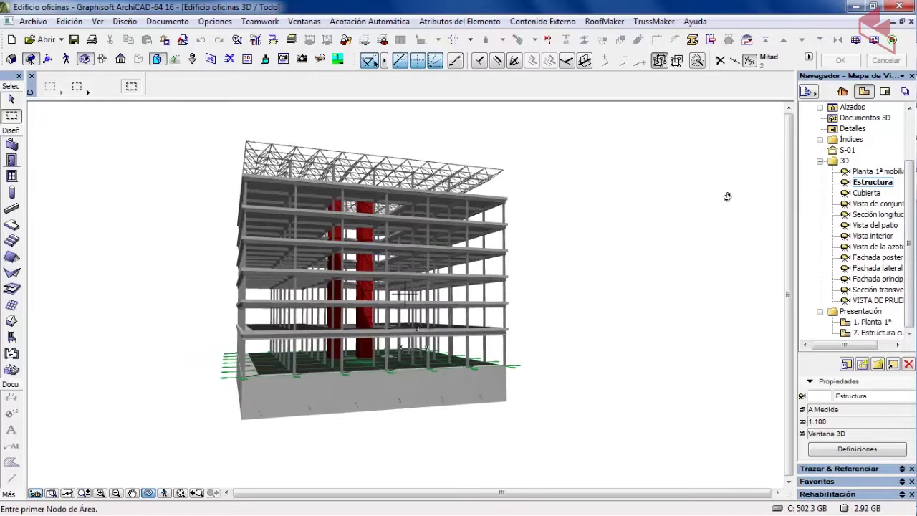
Step: Reopen the saved VISTA DE PRUEBA view, followed by the Fachada posterior view
double_click(881, 302)
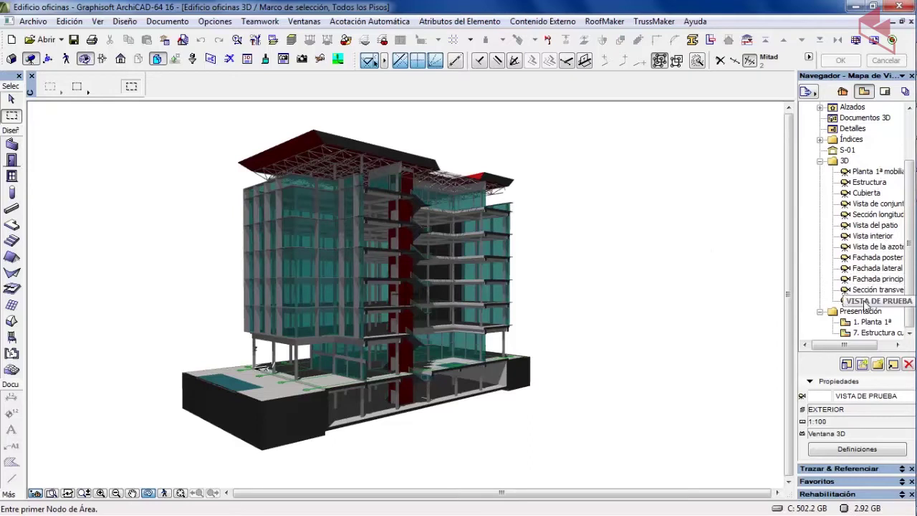
left_click(872, 261)
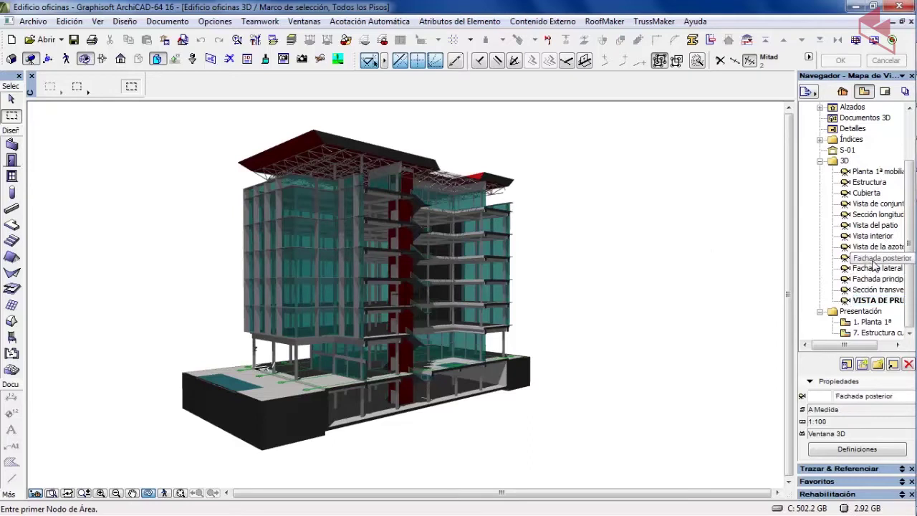
double_click(872, 260)
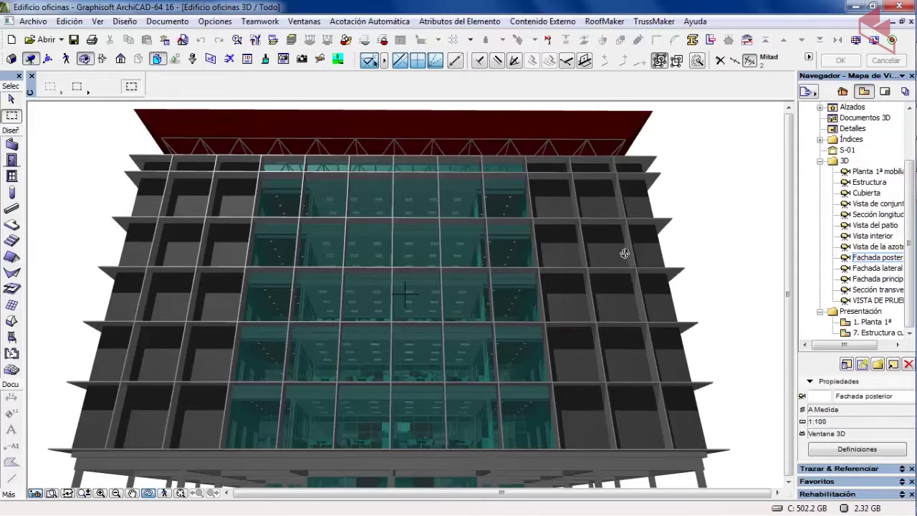
Step: Switch to the floor plan and open the 3D window settings dialog, moving it higher on the screen
key("F2")
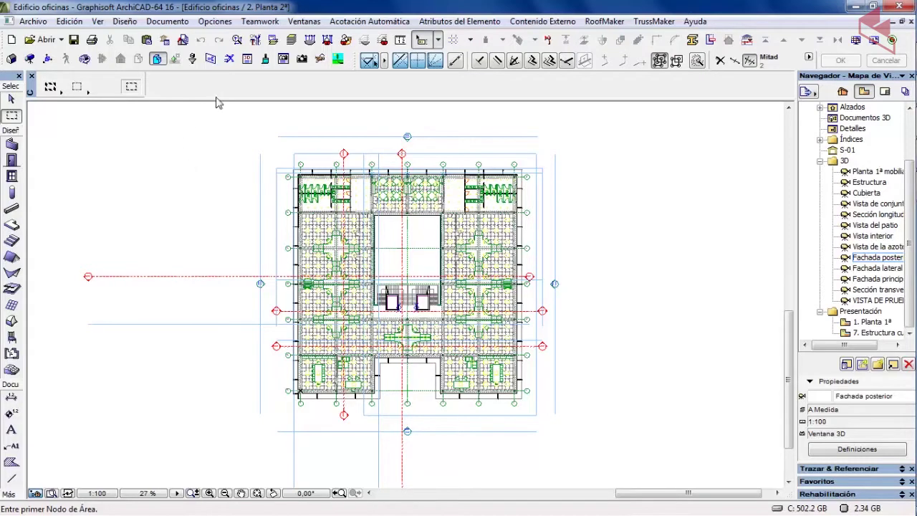
left_click(97, 21)
mouse_move(124, 324)
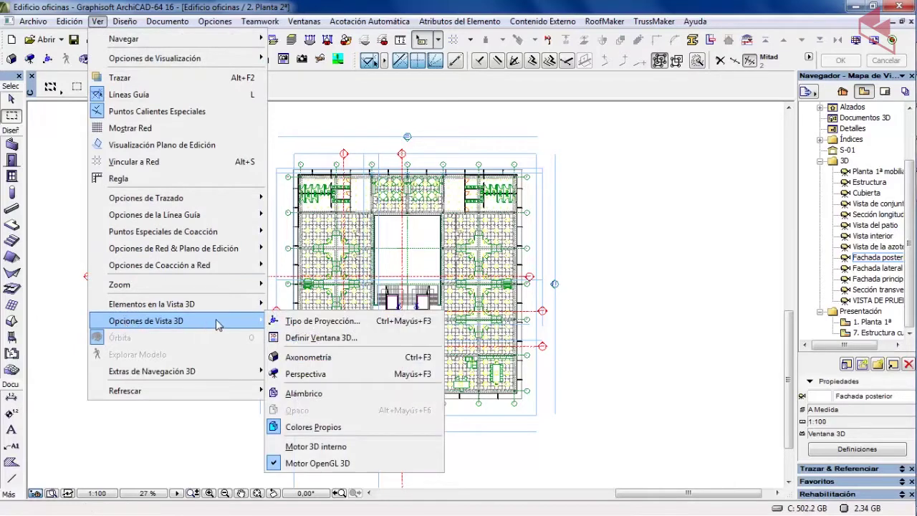
left_click(330, 341)
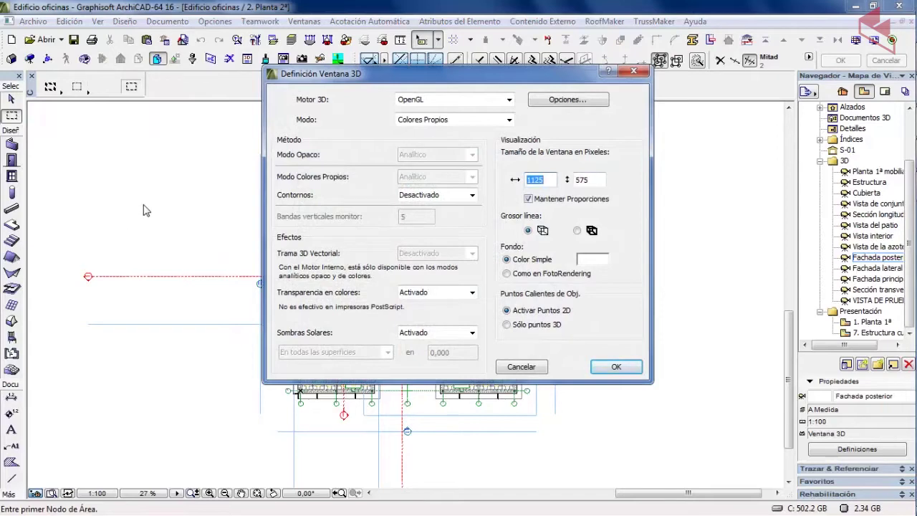
left_click_drag(425, 76, 419, 32)
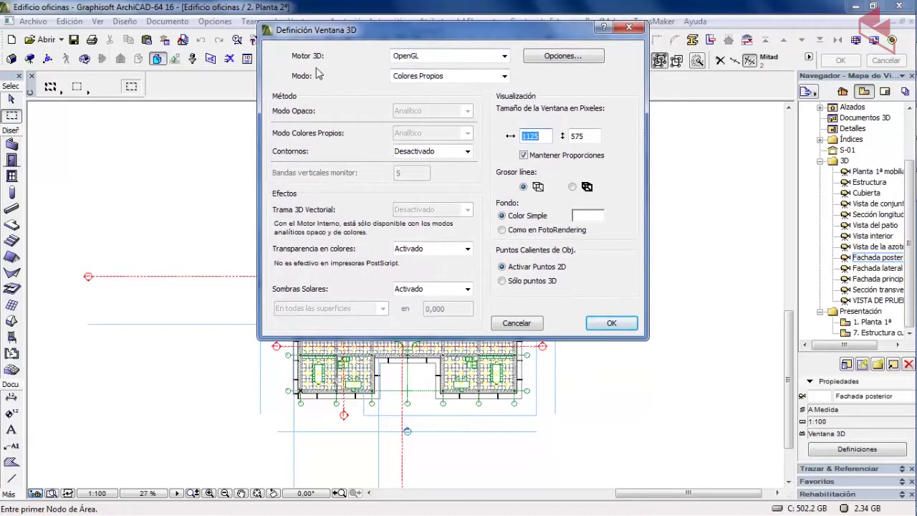
Step: Review the available 3D engines and the OpenGL engine's options
left_click(430, 57)
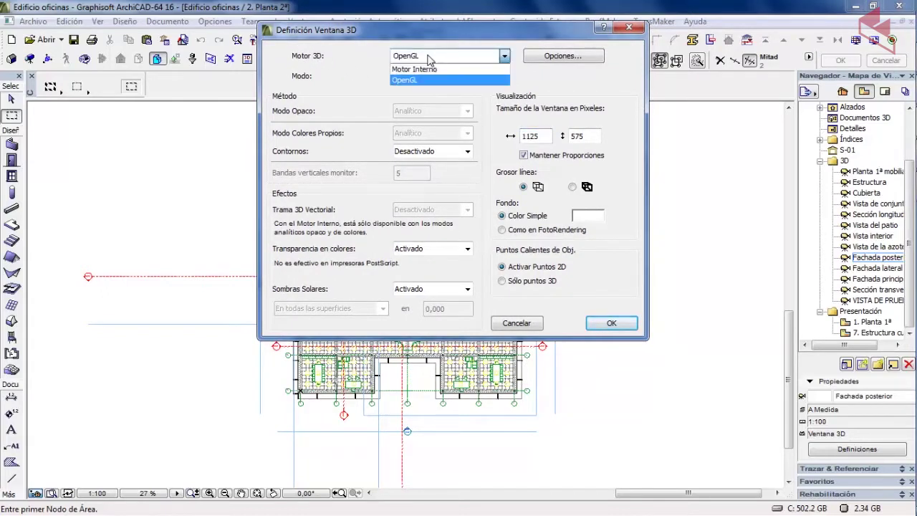
left_click(430, 58)
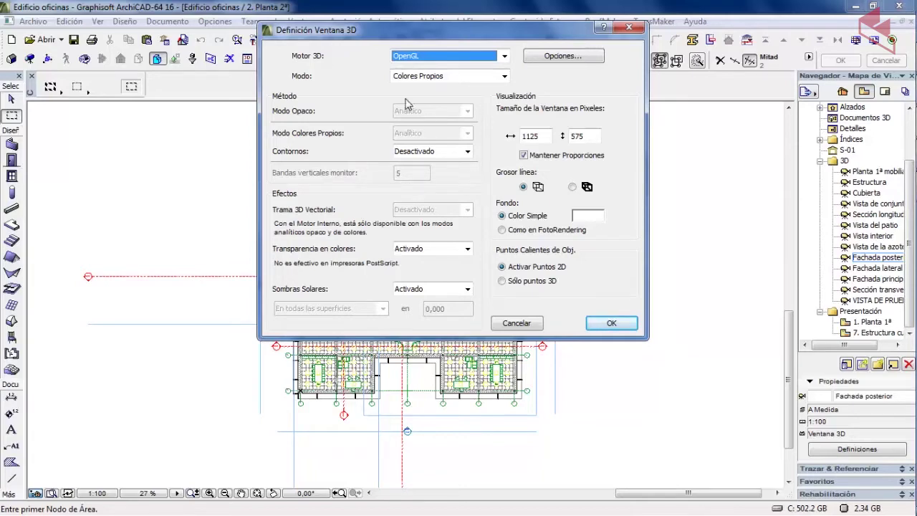
left_click(546, 56)
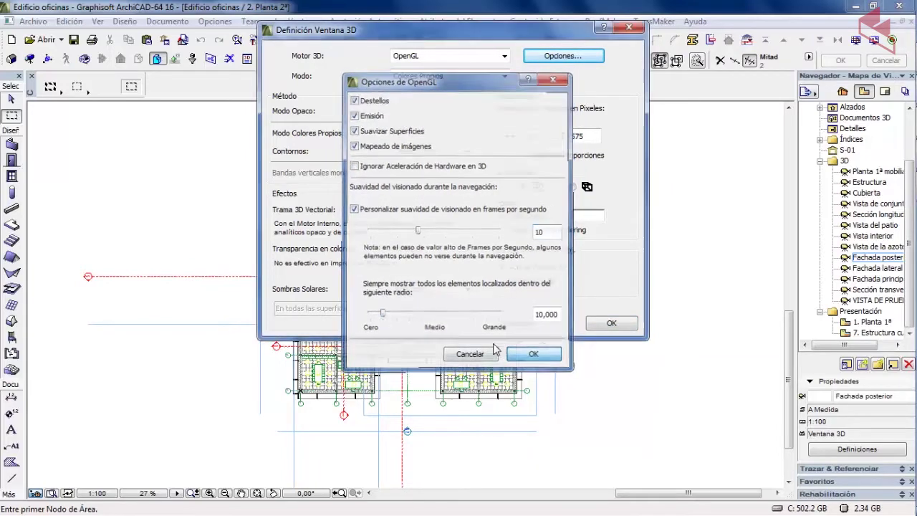
left_click(534, 355)
Step: Set the 3D engine to Motor Interno and review its display modes, keeping Colores Propios
left_click(433, 57)
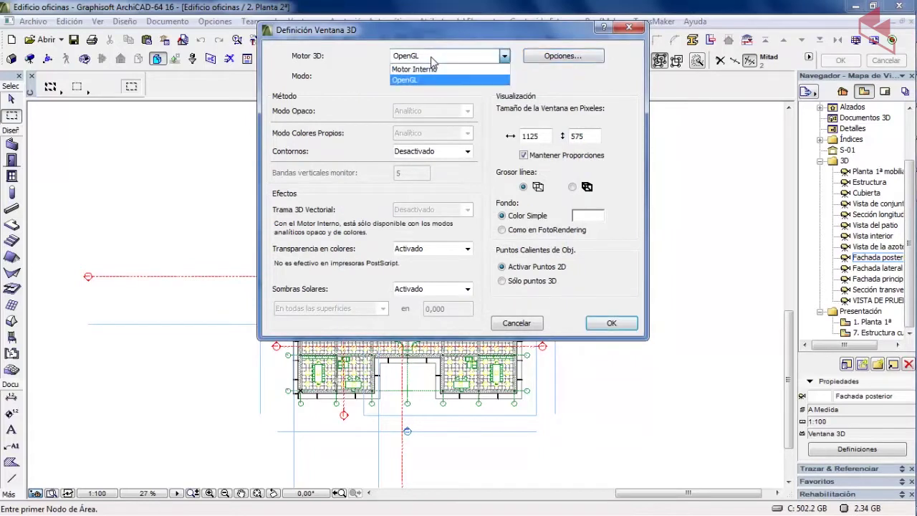
left_click(431, 68)
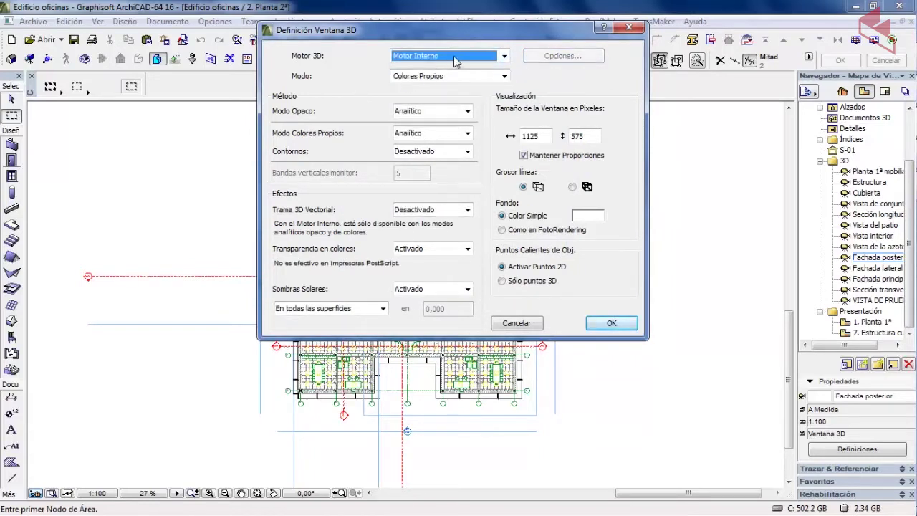
left_click(458, 77)
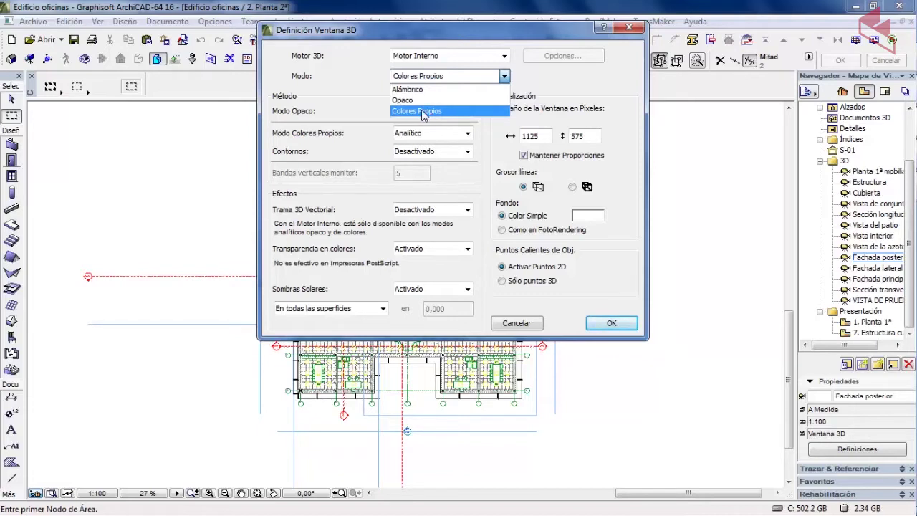
left_click(365, 81)
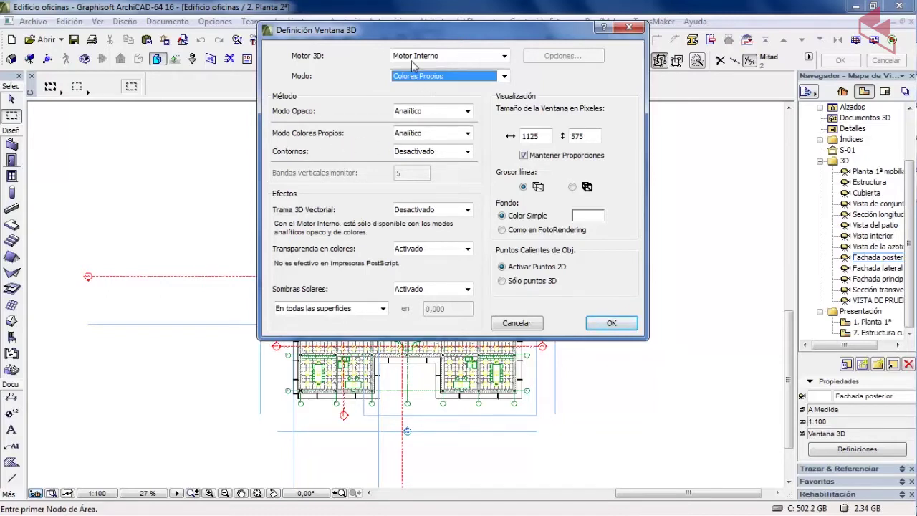
left_click(437, 76)
left_click(438, 78)
Step: Review the choices for vectorial 3D hatching, colour transparency and sun shadows in the 3D window settings
left_click(428, 212)
left_click(429, 217)
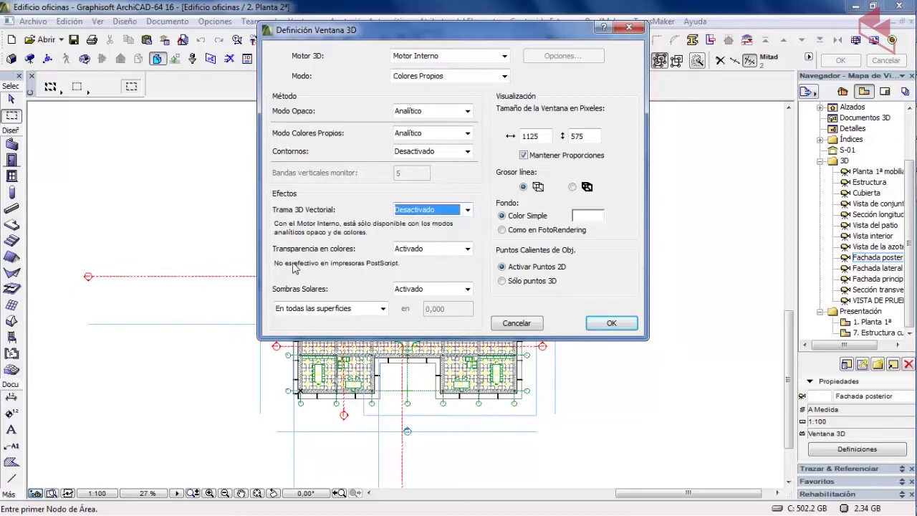
left_click(432, 251)
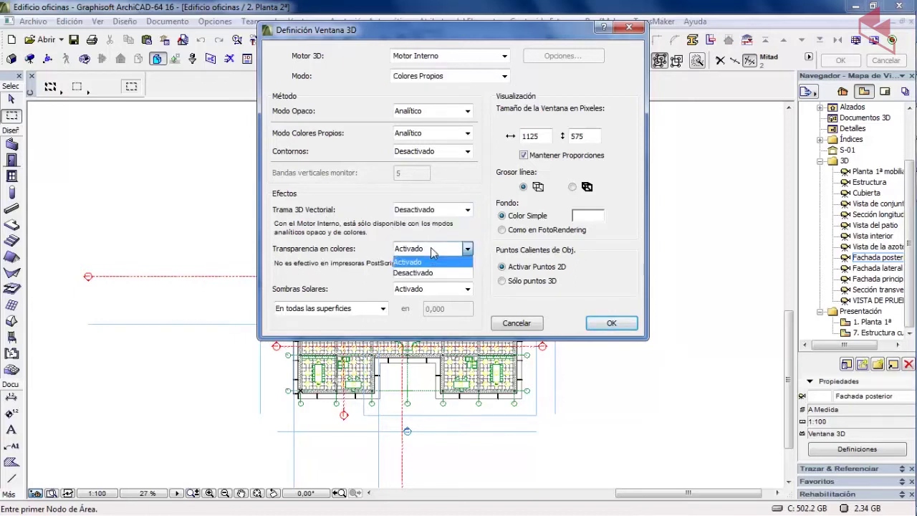
left_click(432, 251)
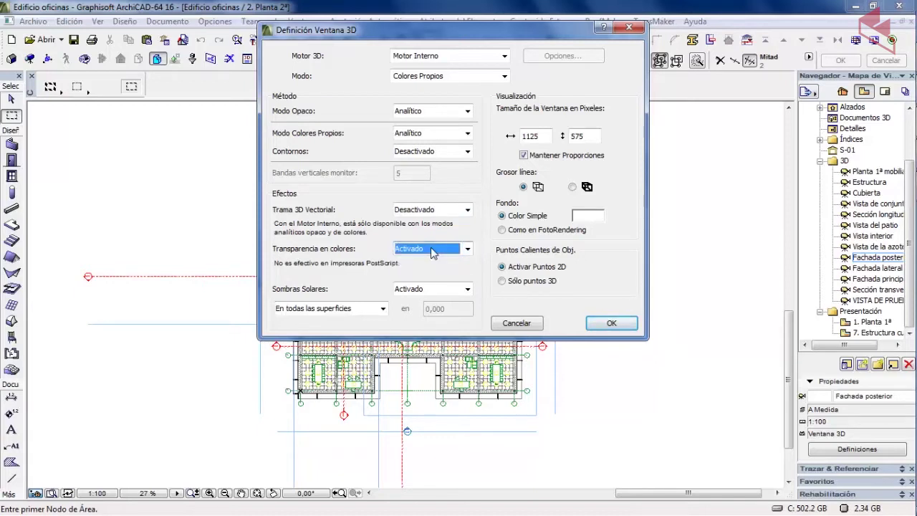
left_click(436, 290)
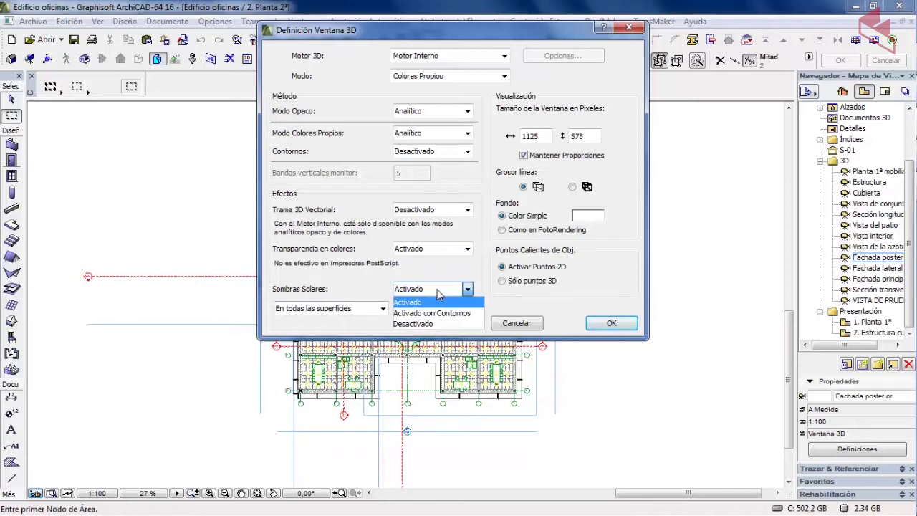
left_click(437, 289)
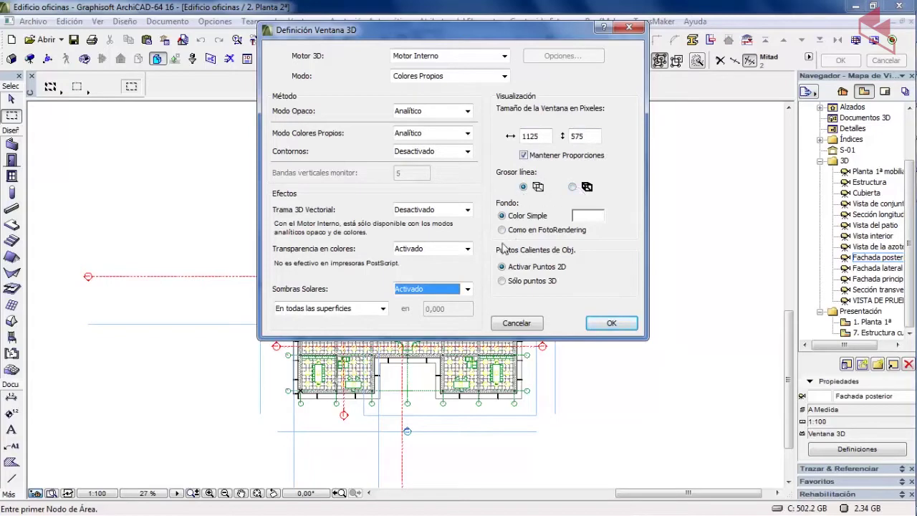
Step: View the 3D window's background colour choices, try the Como en FotoRendering background, and return to Color Simple
left_click(588, 217)
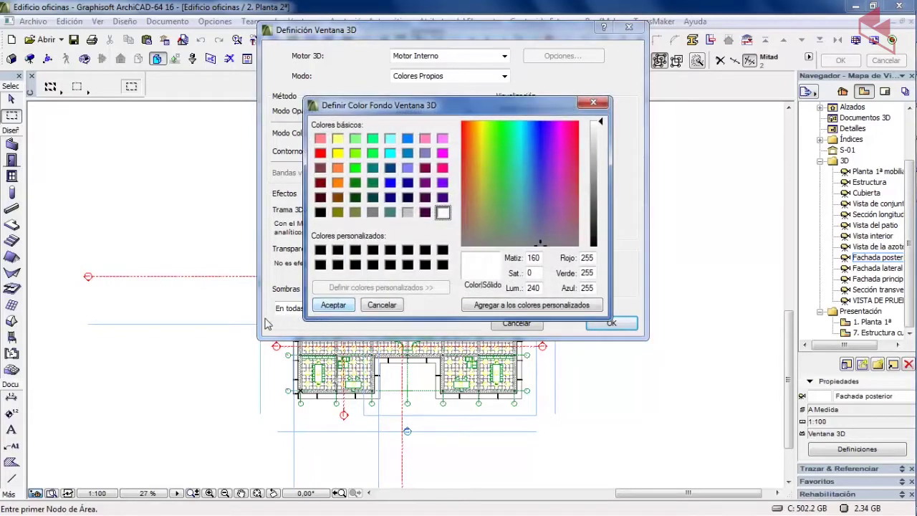
left_click(382, 304)
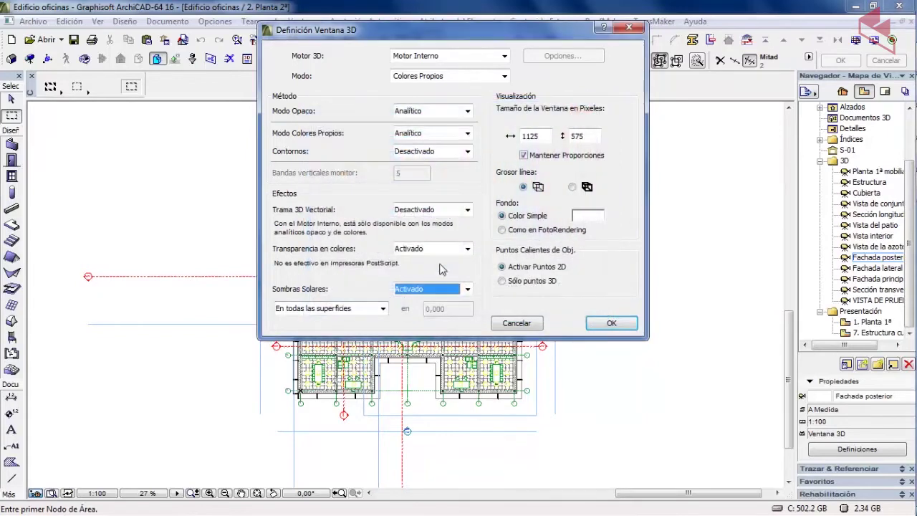
left_click(502, 230)
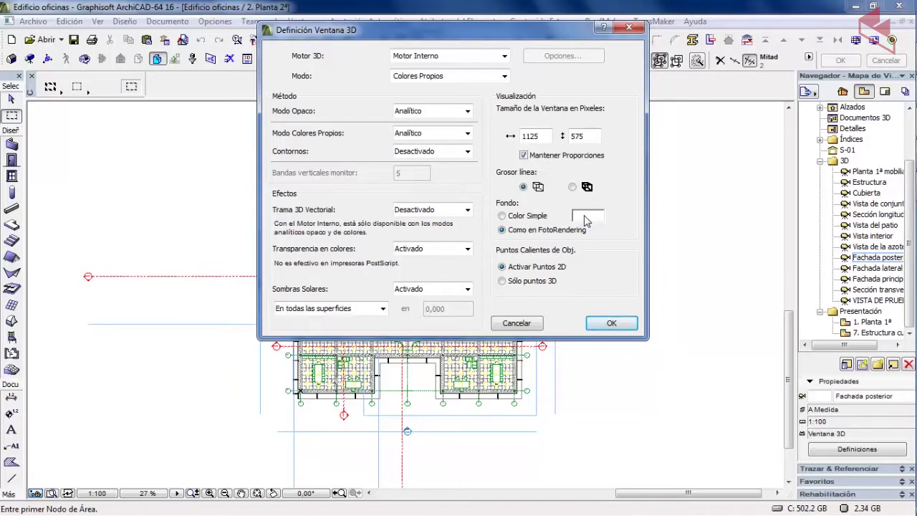
left_click(525, 217)
Step: Set the 3D engine back to OpenGL with the Colores Propios mode and apply the 3D window settings
left_click(447, 57)
left_click(439, 77)
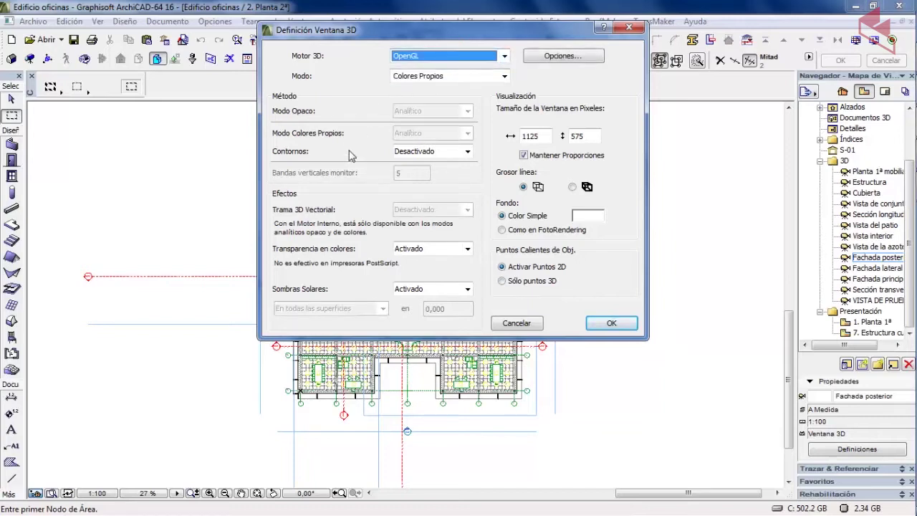
left_click(444, 77)
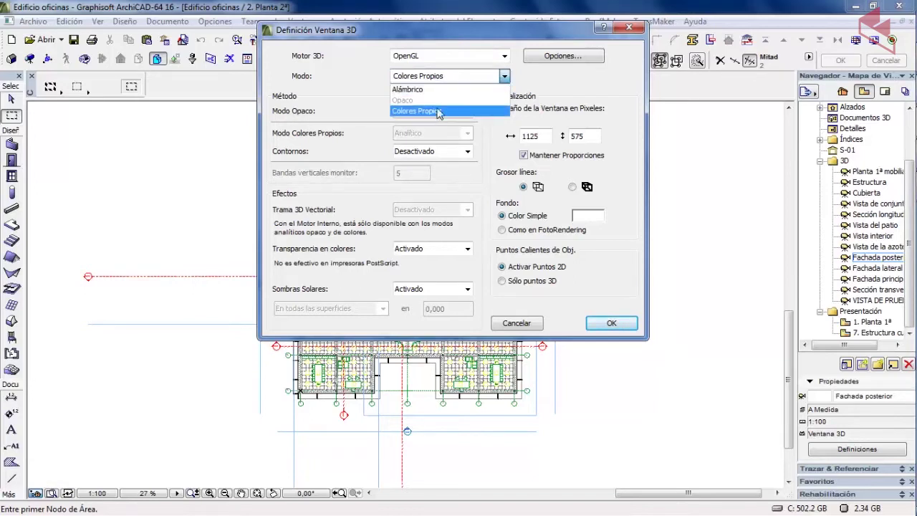
left_click(380, 87)
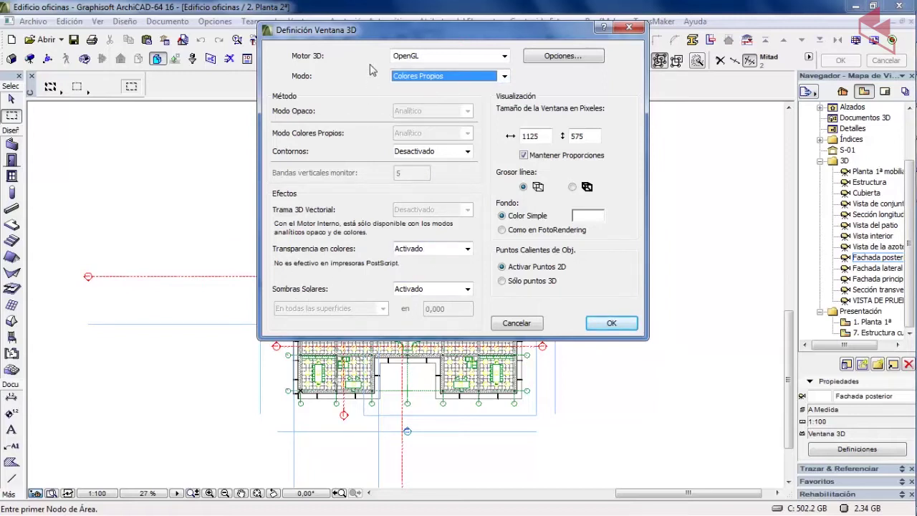
left_click(602, 324)
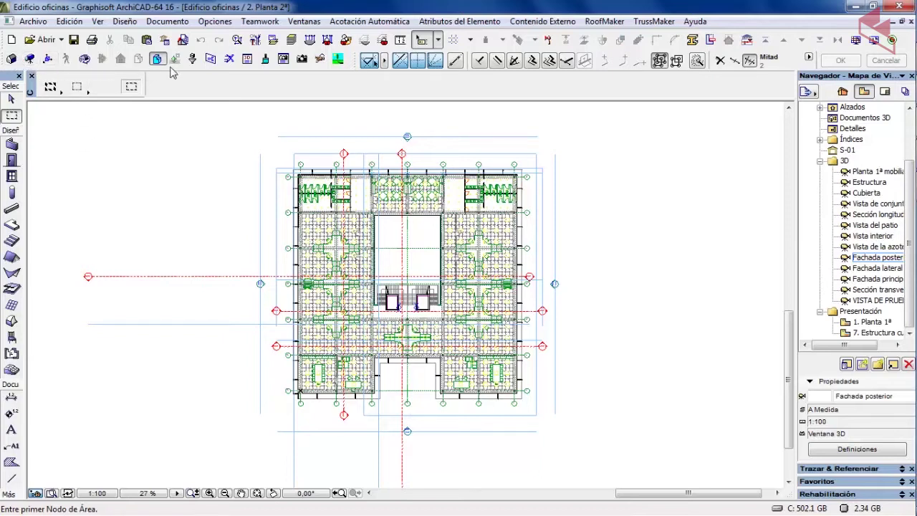
Step: Show the whole office building in the 3D window in axonometry and switch the projection to perspective
left_click(10, 61)
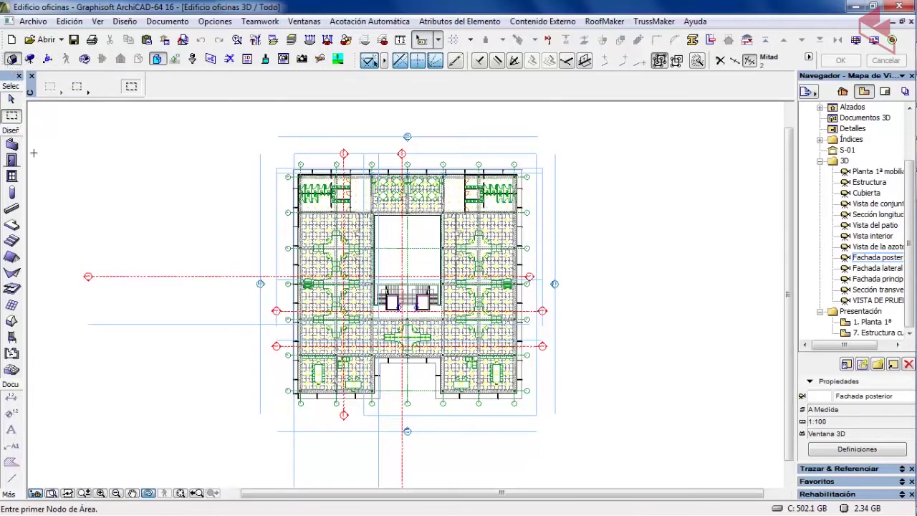
left_click(10, 58)
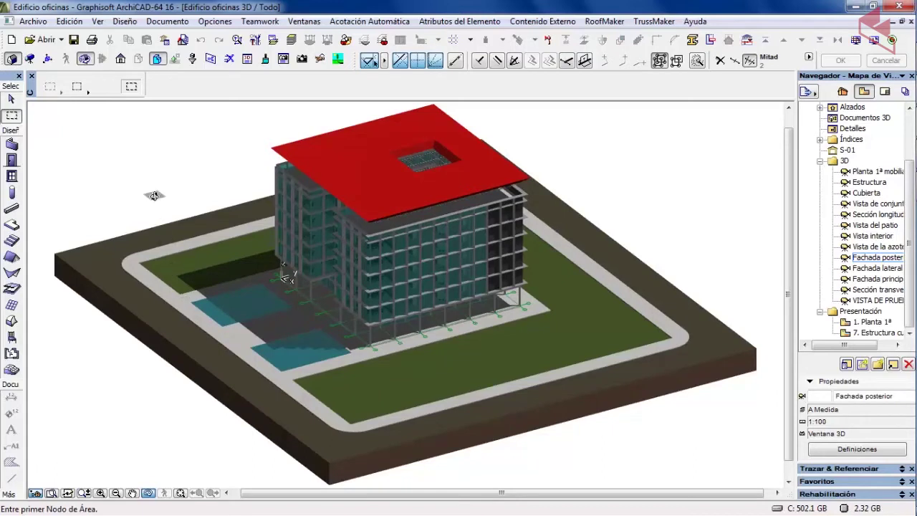
left_click(29, 59)
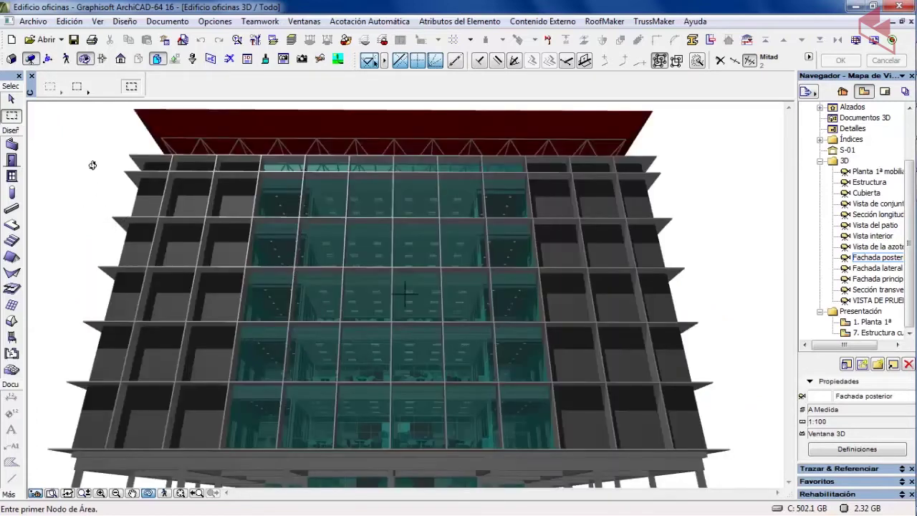
Step: Review the camera and sun parameters in the perspective settings and leave them without applying changes
left_click(49, 60)
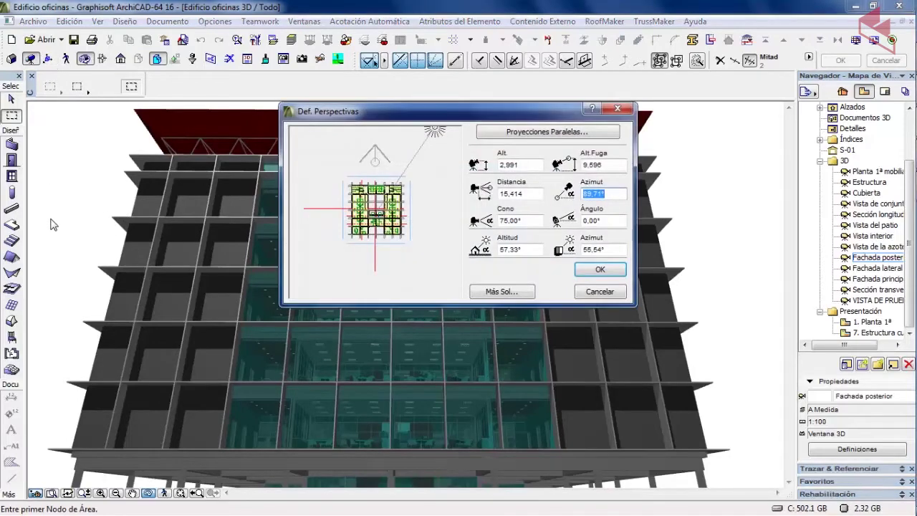
left_click(537, 135)
left_click(530, 108)
left_click(594, 292)
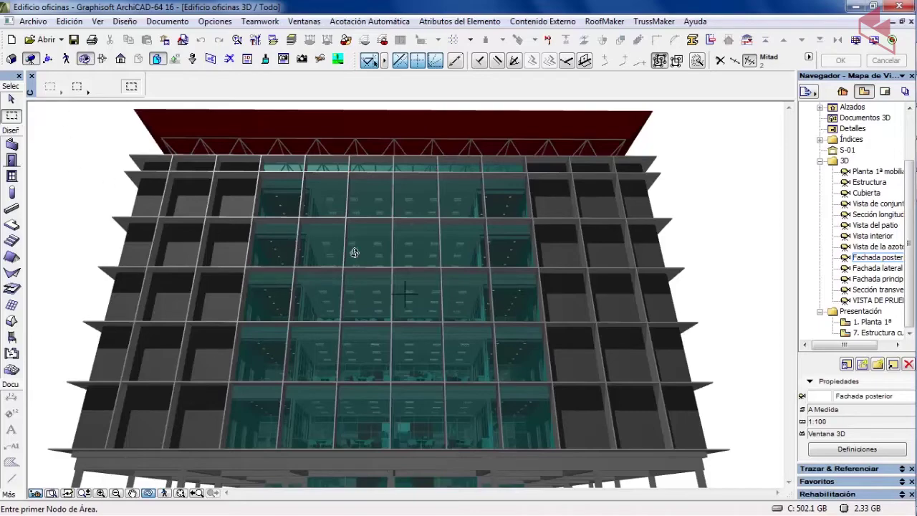
Step: Apply the EXTERIOR layer combination to the 3D perspective of the building
left_click(273, 40)
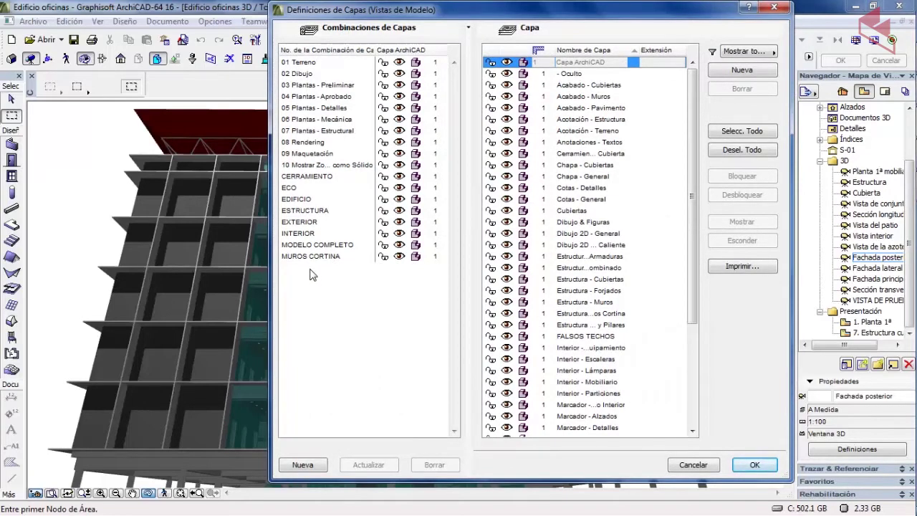
left_click(300, 224)
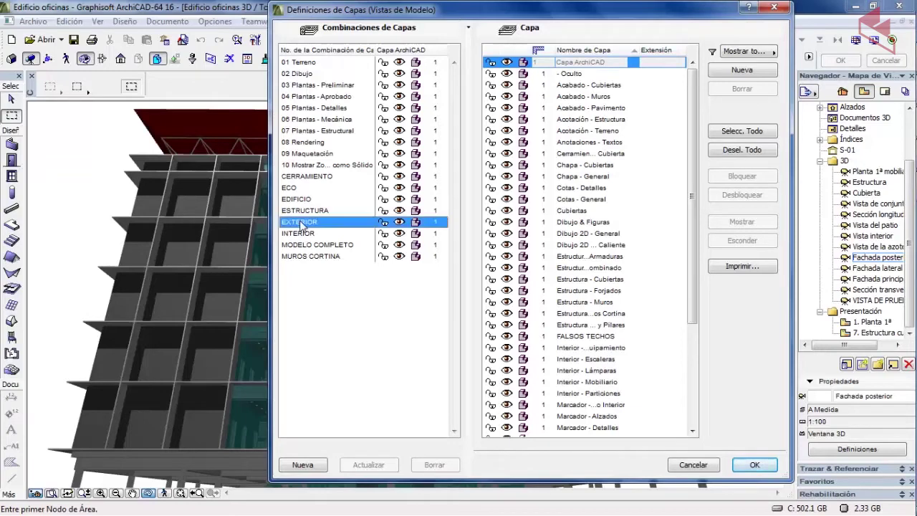
left_click(755, 464)
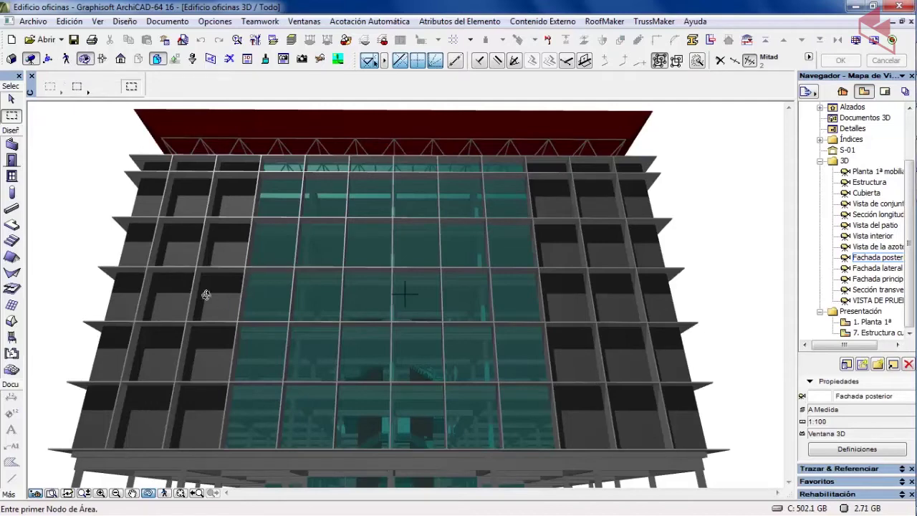
Step: Walk through the building in Explore mode, from outside the facade to the interior stair core, and exit the mode
left_click(66, 58)
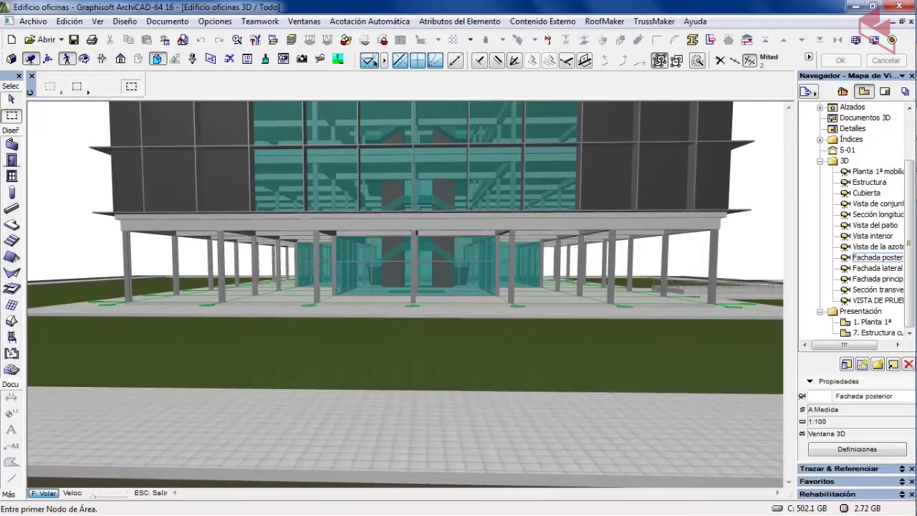
key("Up")
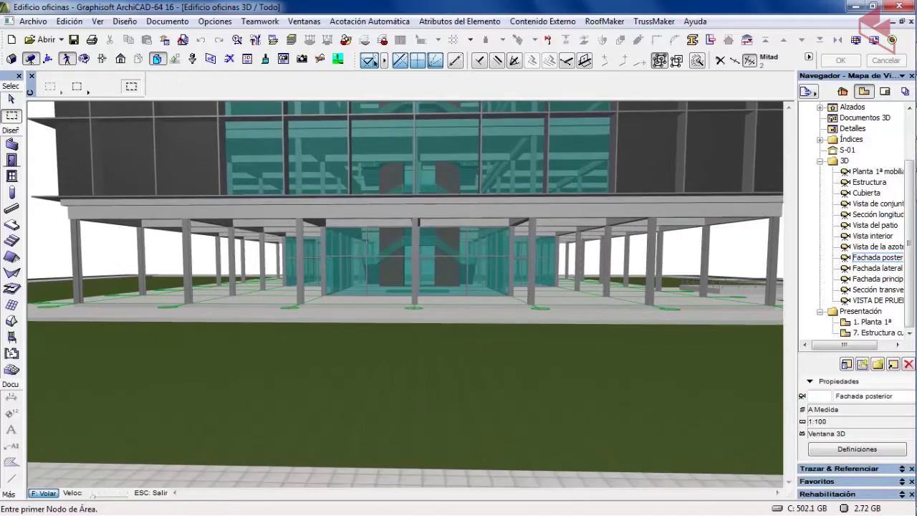
key("Up")
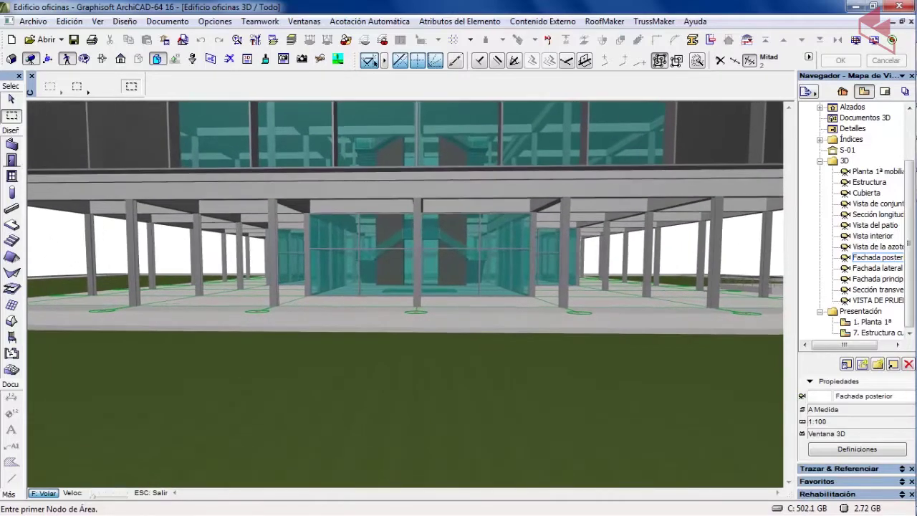
key("Up")
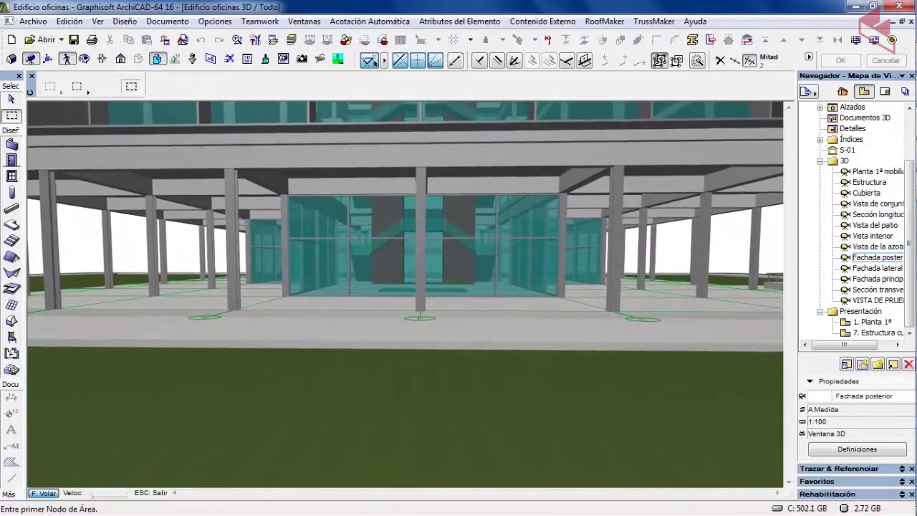
key("Up")
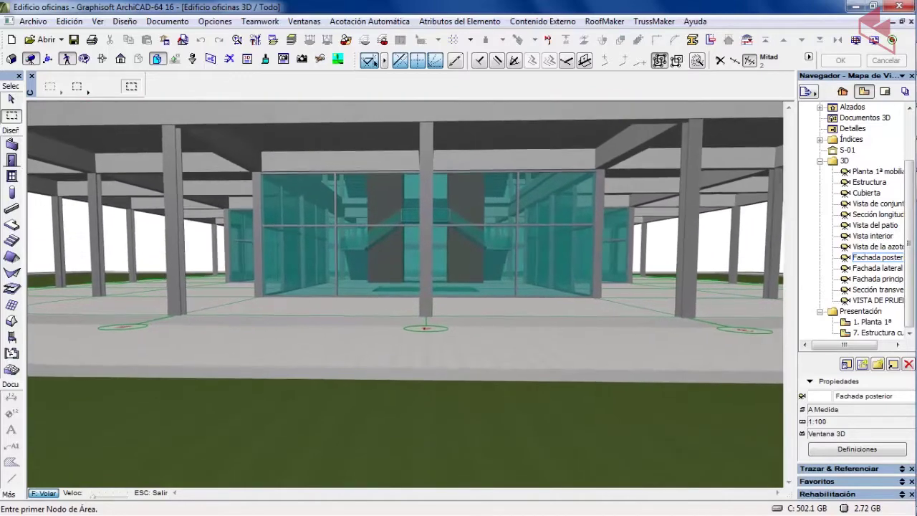
key("Up")
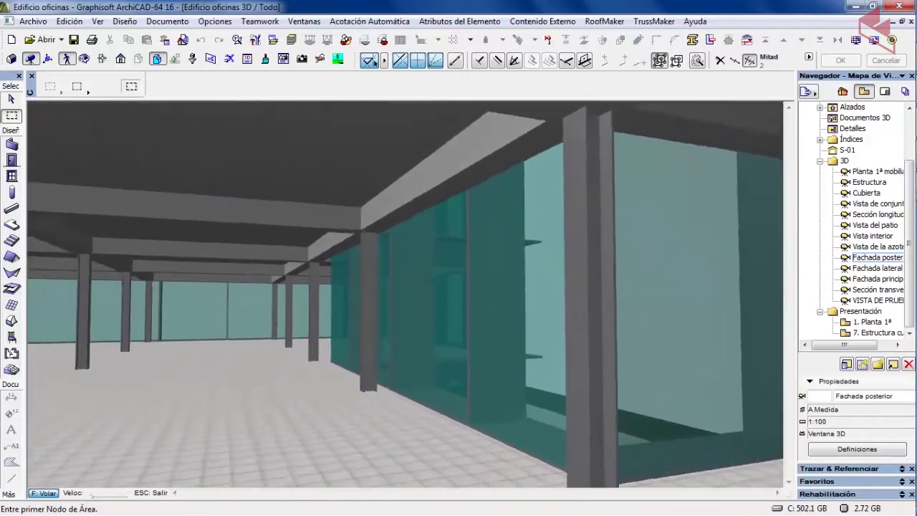
key("Down")
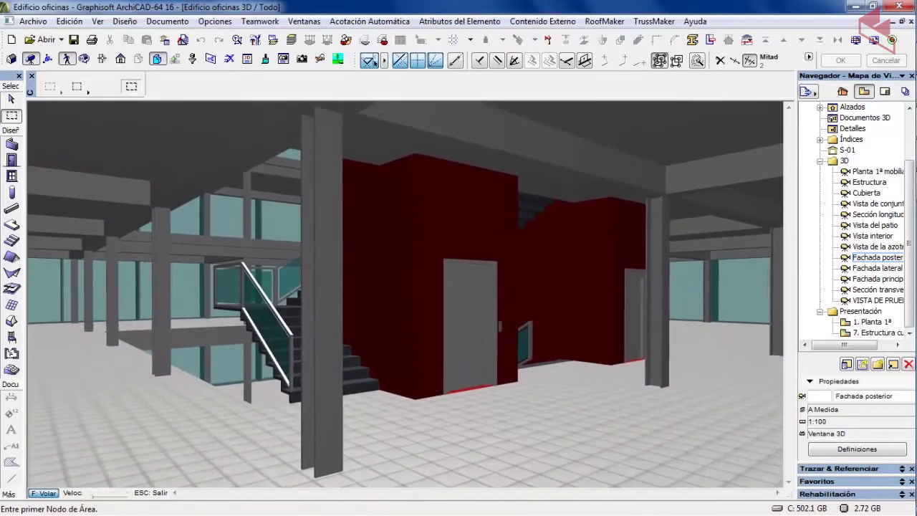
key("Escape")
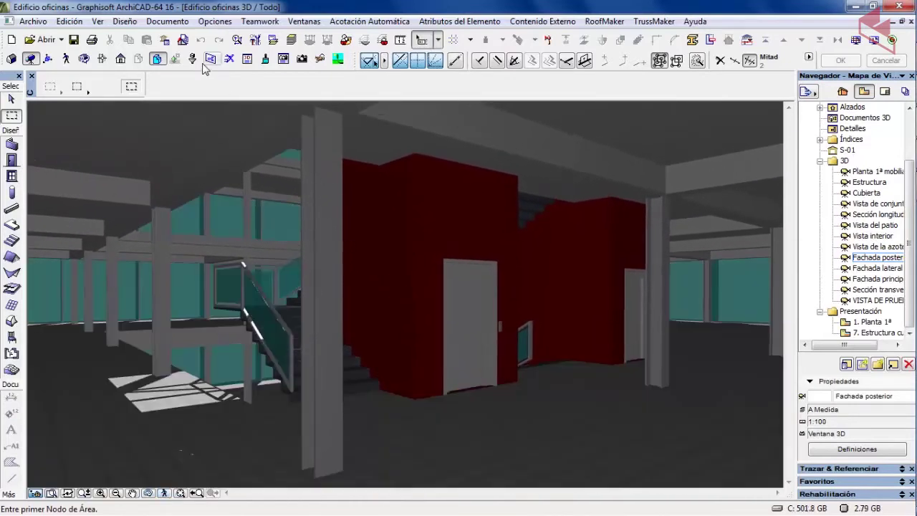
Step: Apply the MODELO COMPLETO layer combination to the interior 3D view
left_click(273, 40)
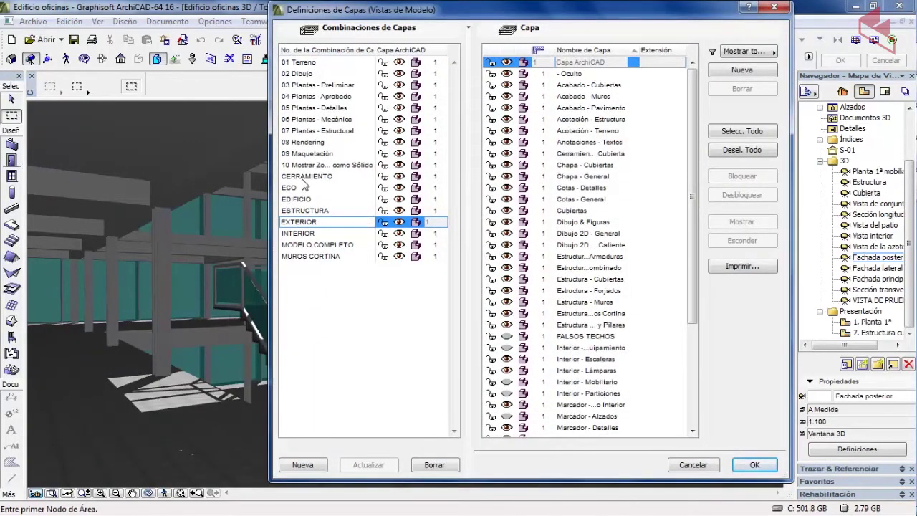
left_click(351, 246)
left_click(754, 464)
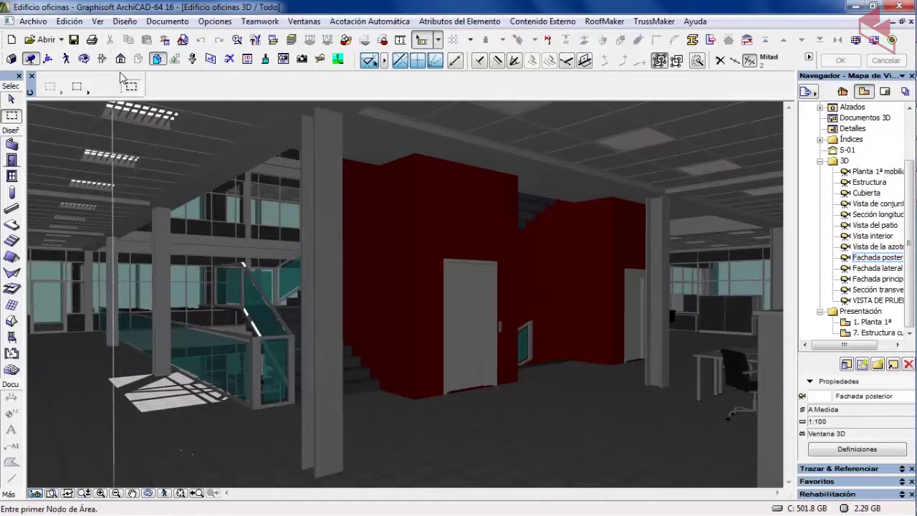
Step: Explore the furnished offices and move up to a frontal view of the central staircases, then leave Explore mode
left_click(66, 59)
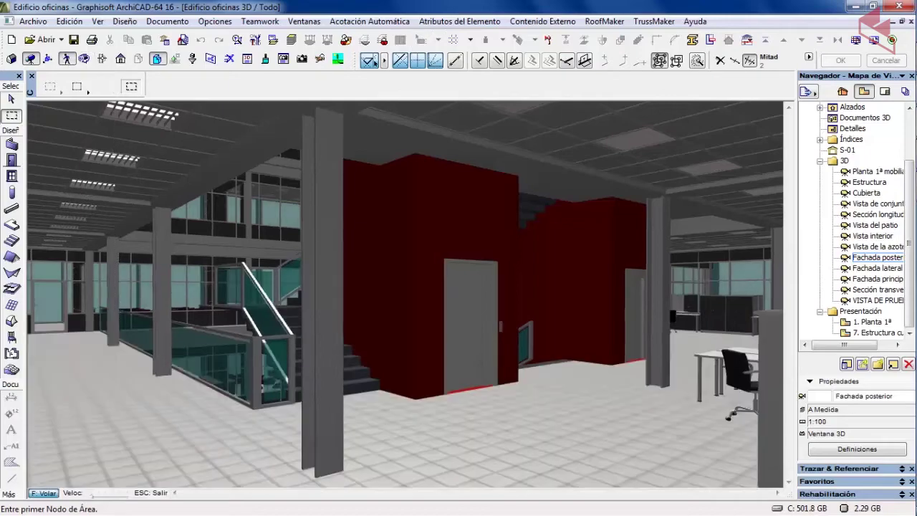
key("Up")
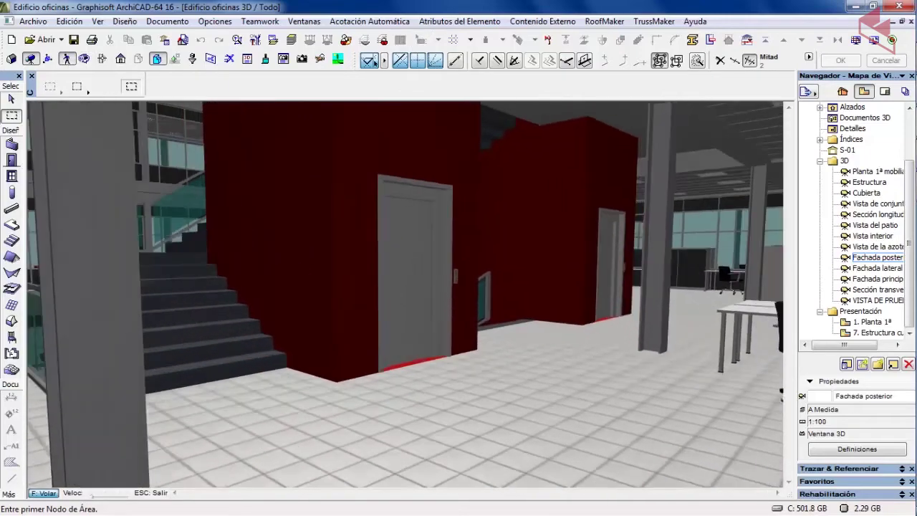
key("Up")
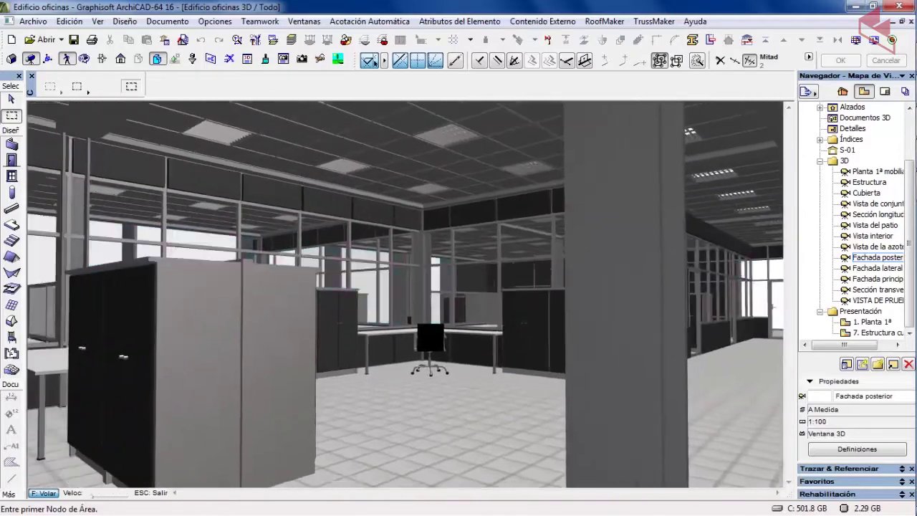
key("Up")
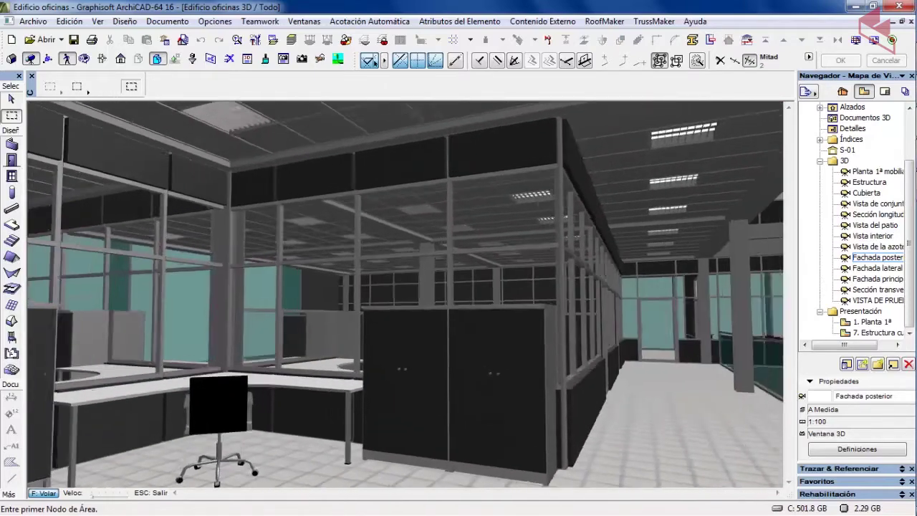
key("Up")
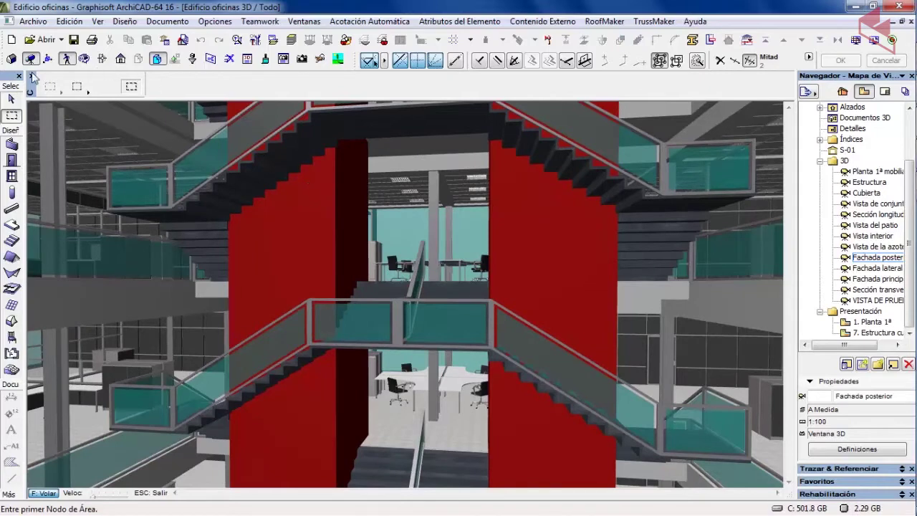
left_click(11, 99)
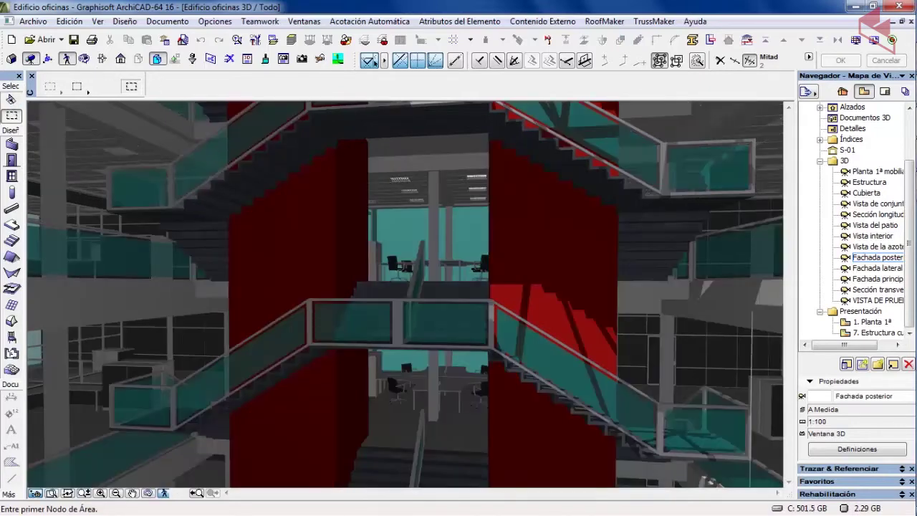
Step: Select the staircase with the middle landing using the Arrow tool to view its properties, and clear the selection
left_click(11, 99)
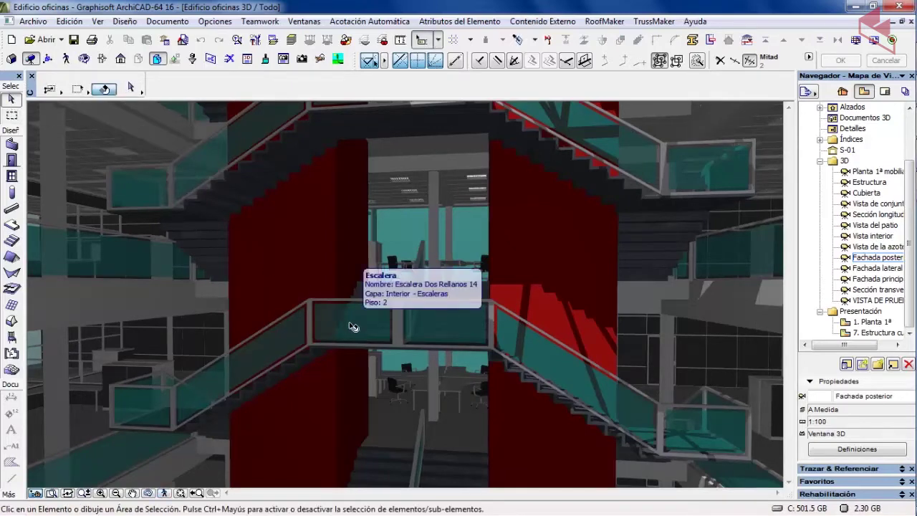
left_click(353, 327)
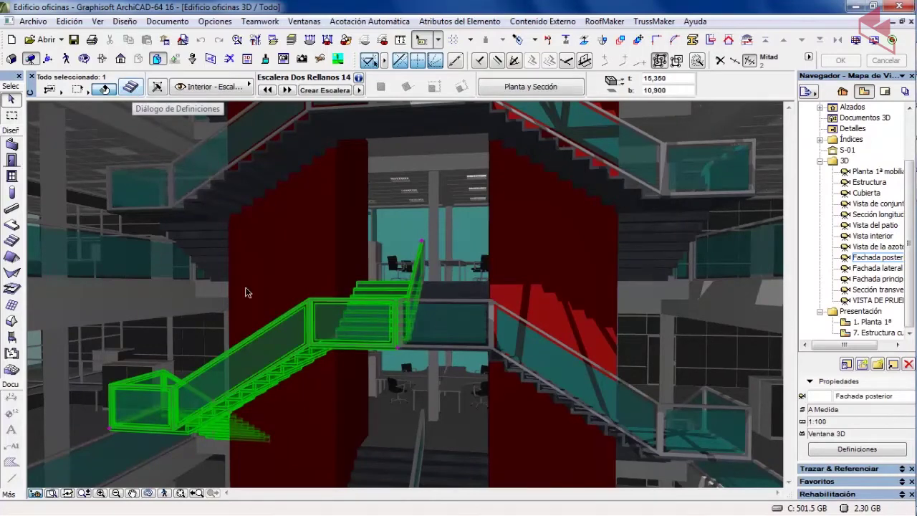
key("Escape")
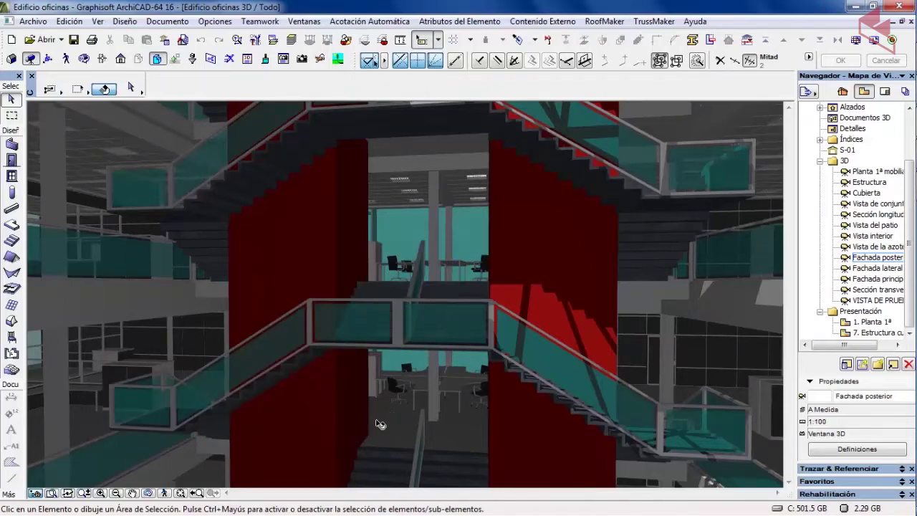
Step: Select the office furniture group behind the staircase and hide its layer, Interior - Mobiliario
left_click(406, 406)
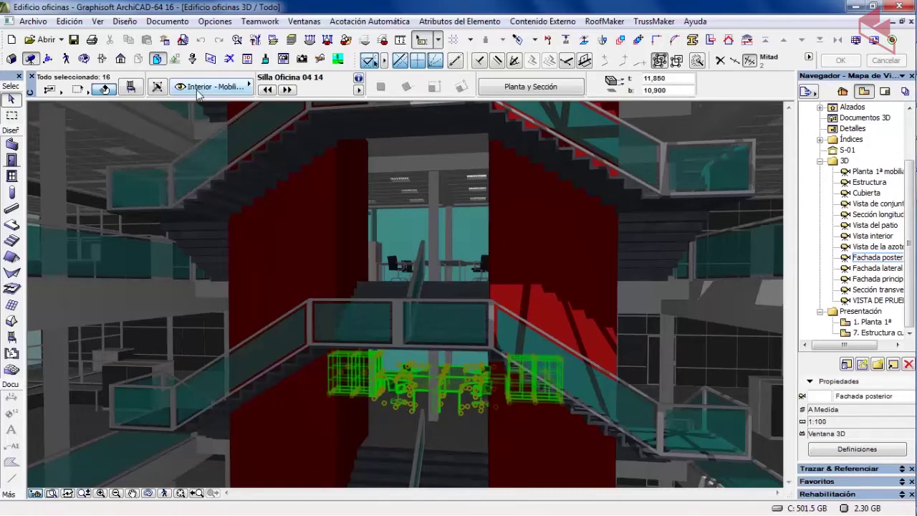
left_click(309, 40)
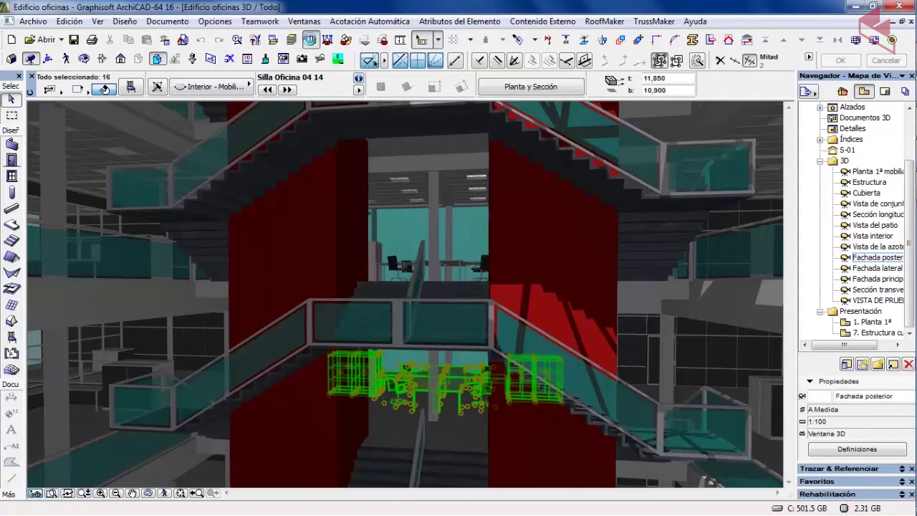
left_click(310, 41)
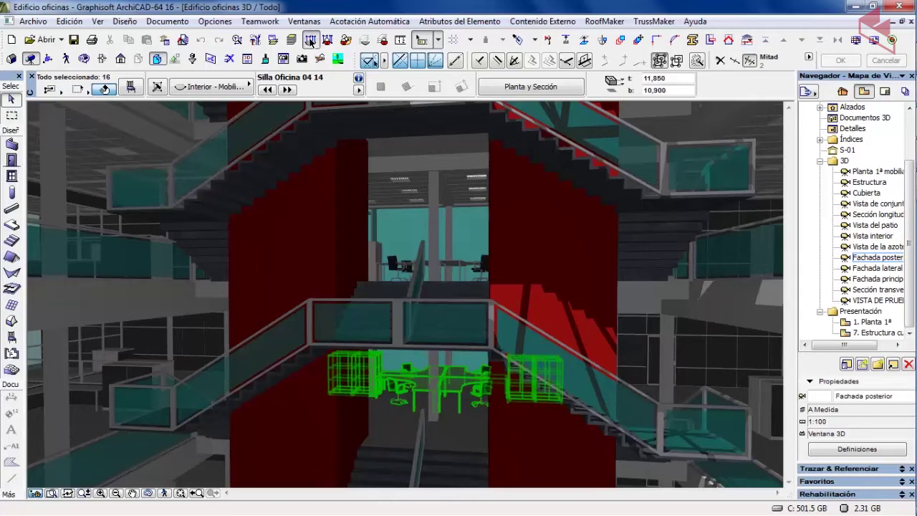
left_click(310, 41)
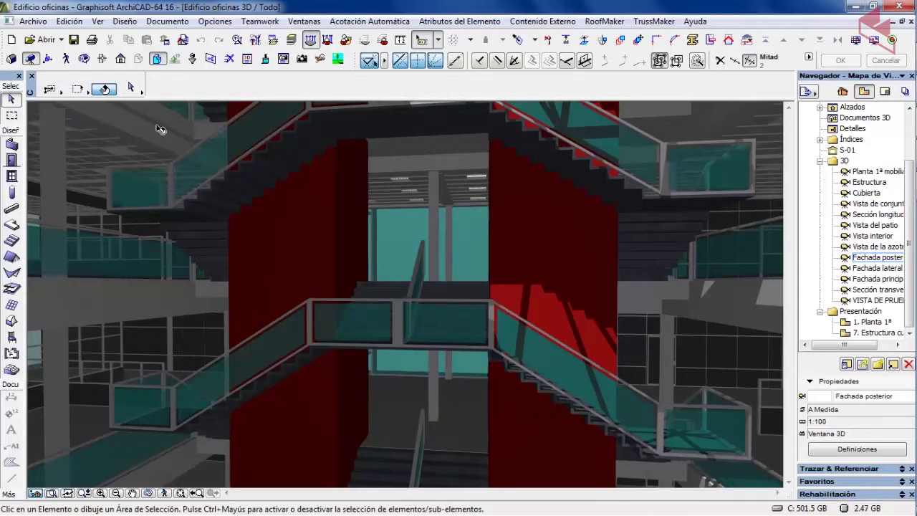
Step: Explore the model by flying past the central staircases between the red cores into the unfurnished office floor, and turn towards the dark partition wall
left_click(67, 59)
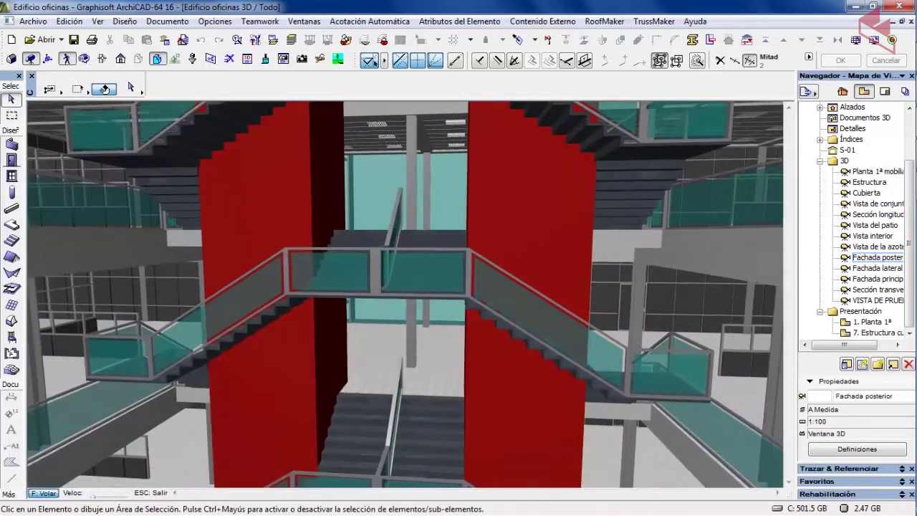
key("Up")
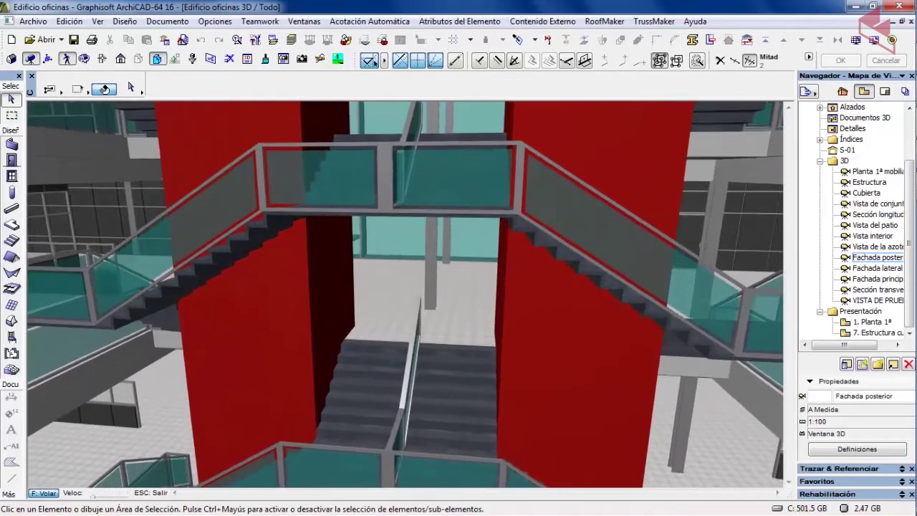
key("Up")
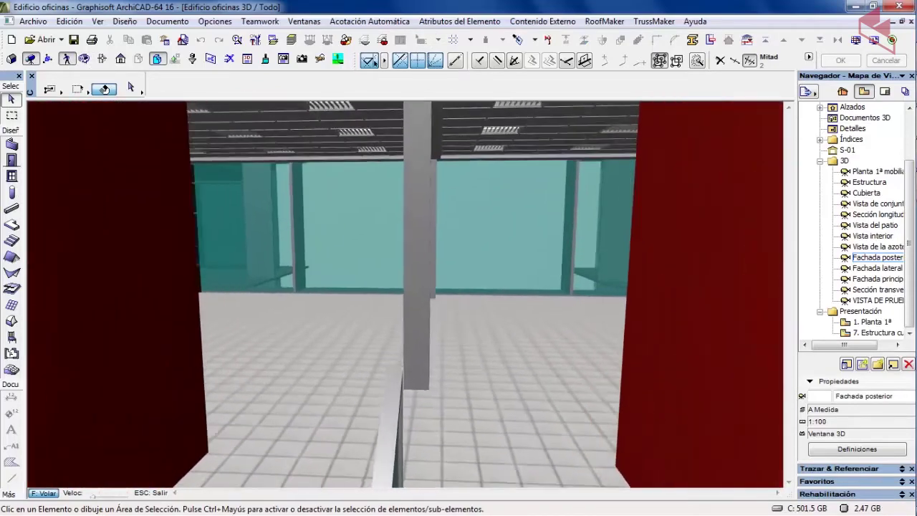
key("Up")
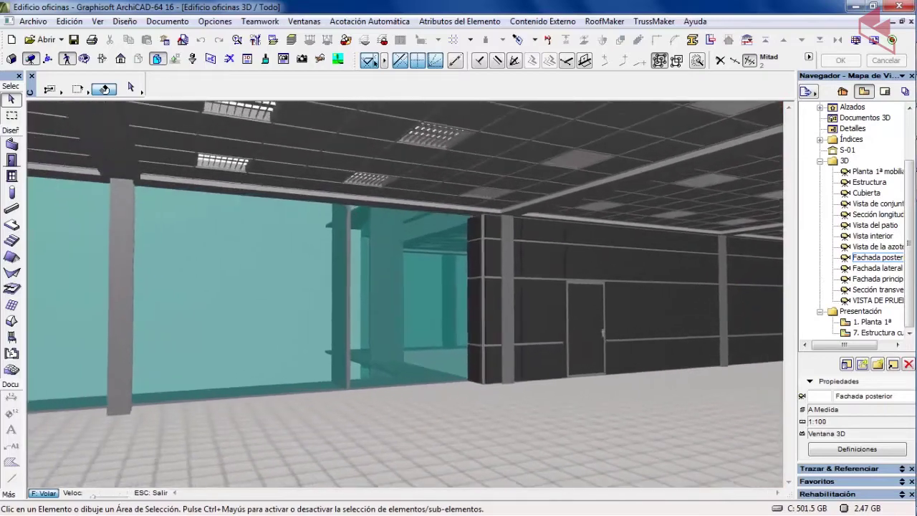
key("Right")
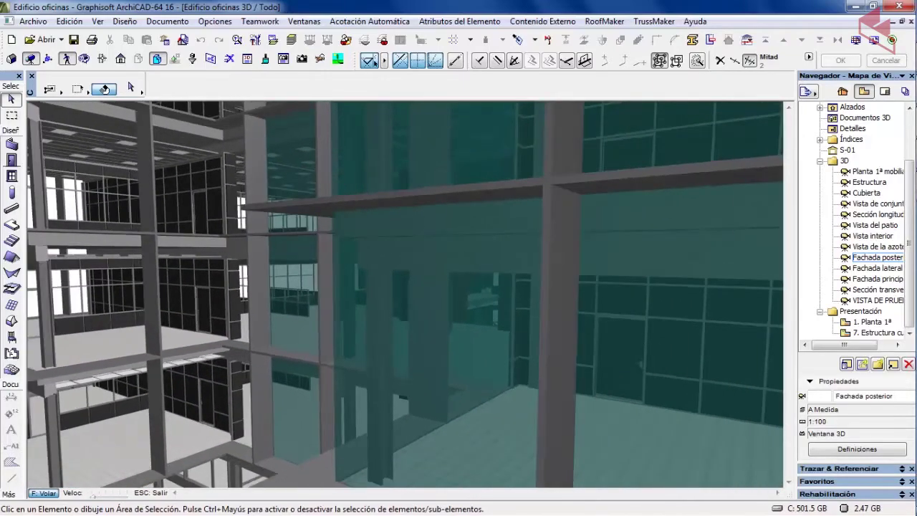
Step: Fly backwards away from the glazed facade to an overall exterior view of the building, and leave Explore mode
key("Down")
key("Down")
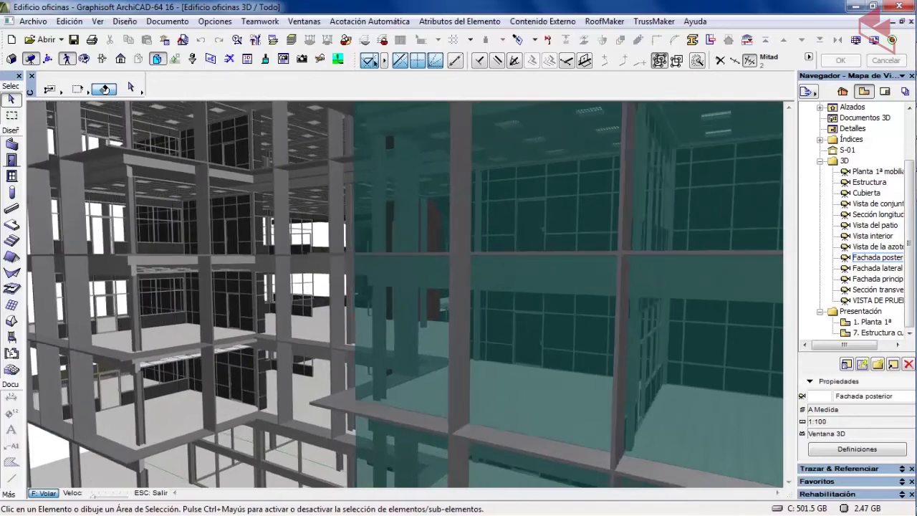
key("Down")
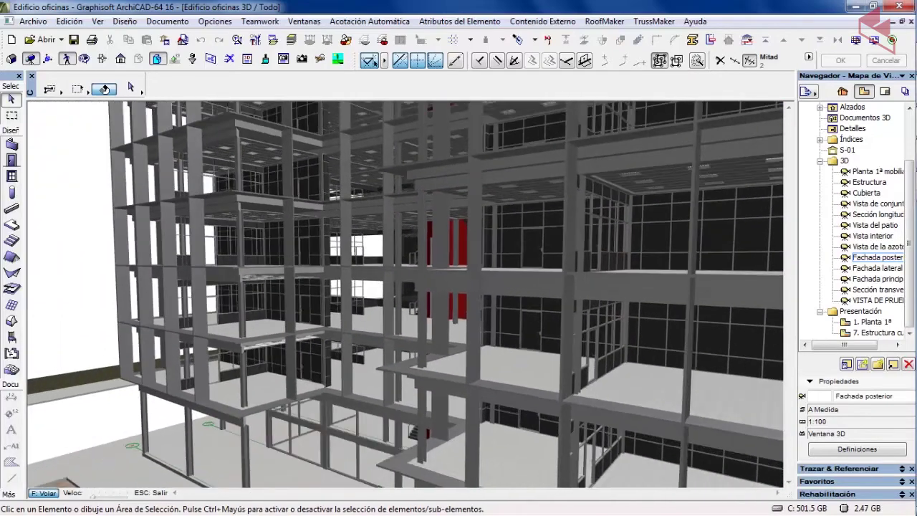
key("Down")
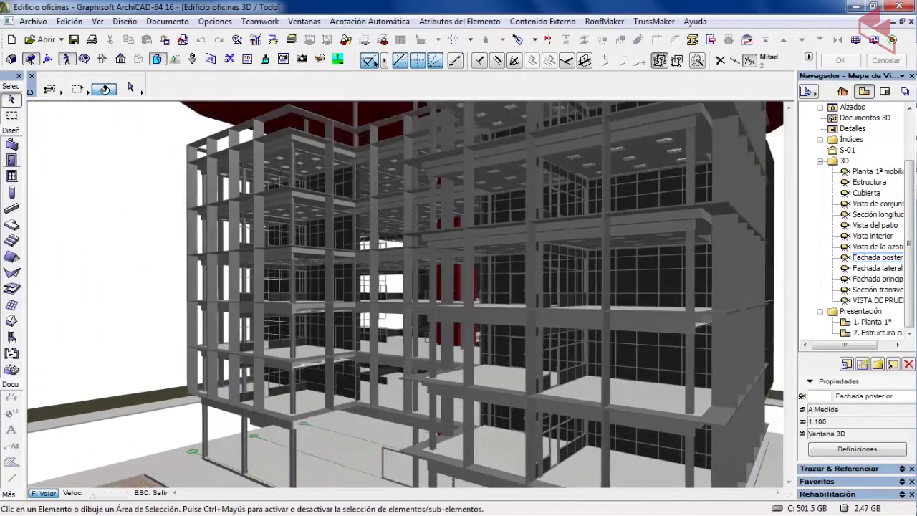
key("Down")
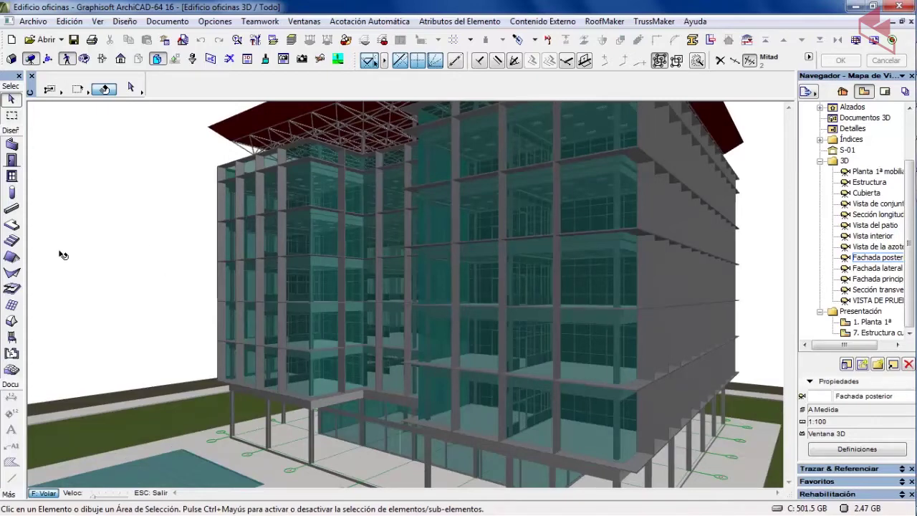
key("Escape")
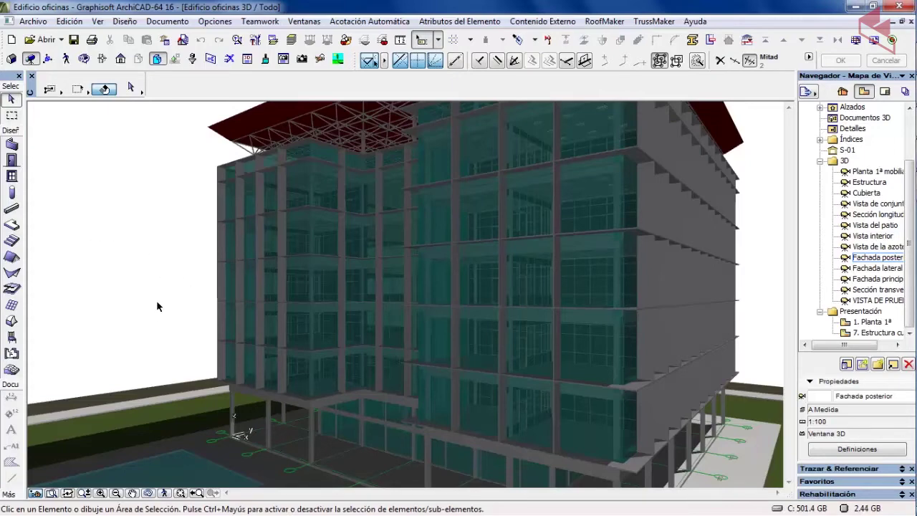
Step: View a glass surface of the projecting curtain-wall facade perpendicularly
left_click(121, 62)
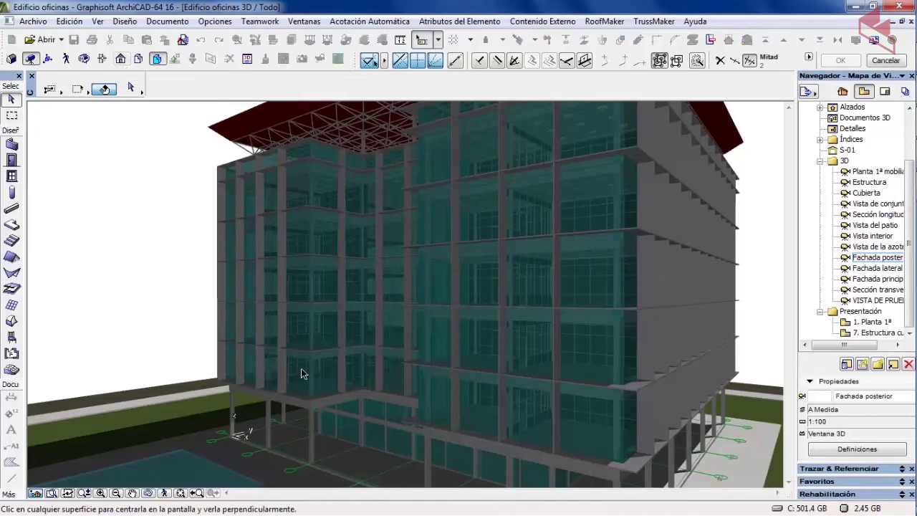
left_click(472, 283)
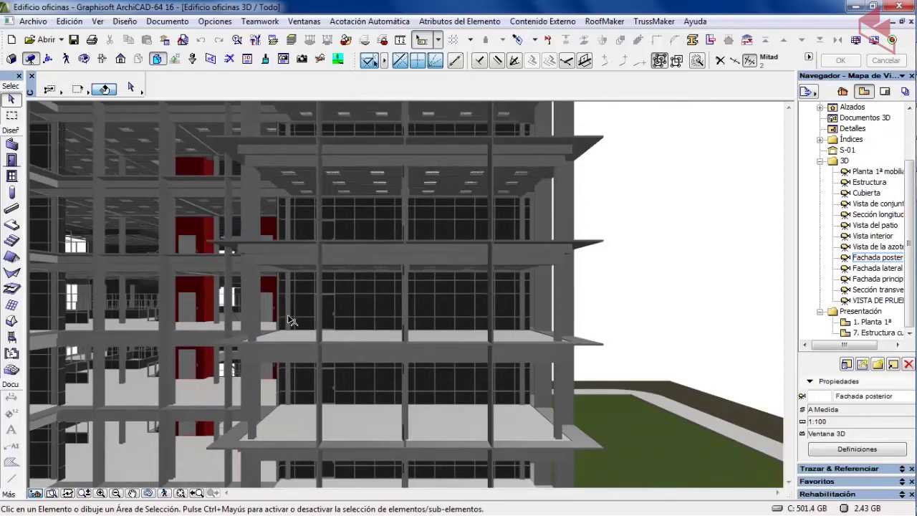
scroll(315, 294, "down", 2)
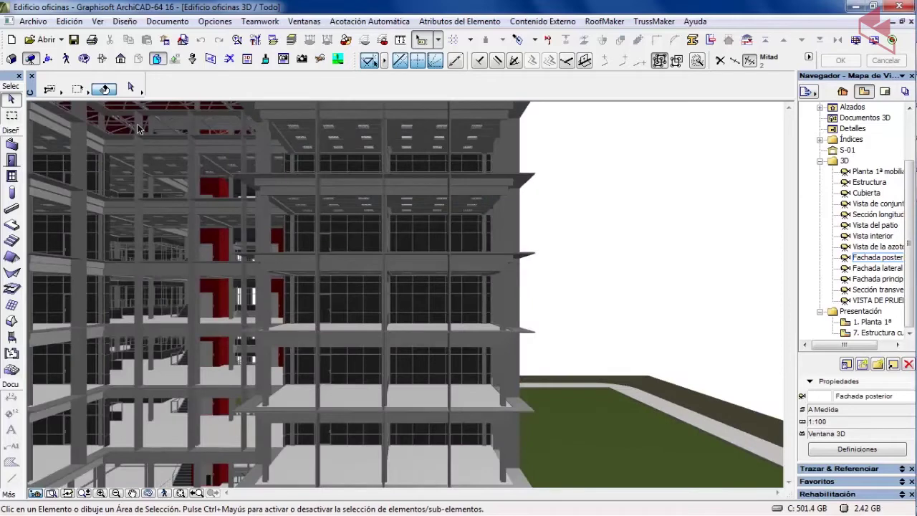
Step: Apply the EXTERIOR layer combination to the 3D view
left_click(273, 41)
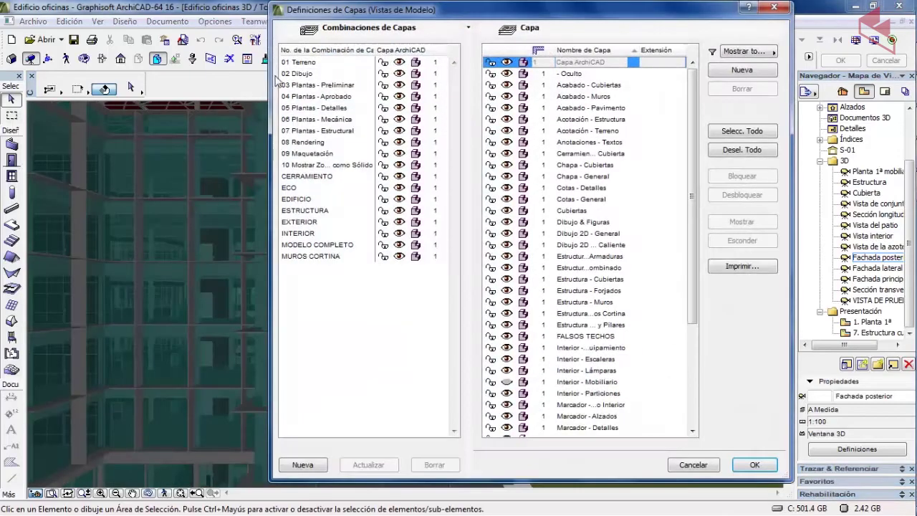
left_click(301, 222)
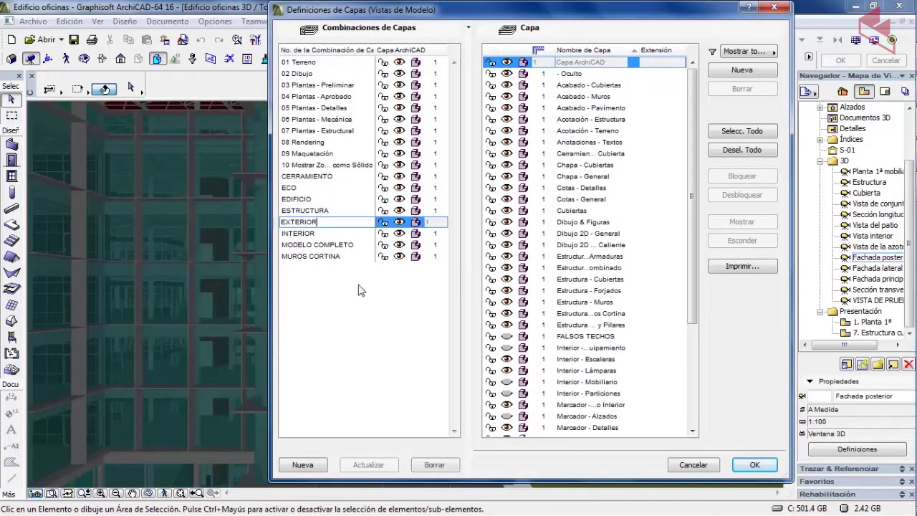
left_click(751, 465)
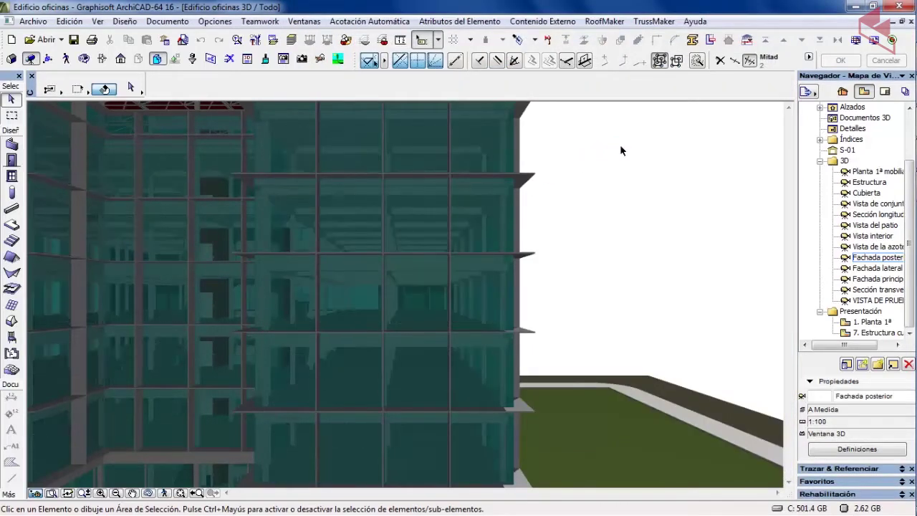
Step: Orbit around the building corner and view the adjoining glazed side facade perpendicularly
left_click(84, 59)
left_click_drag(449, 309, 280, 307)
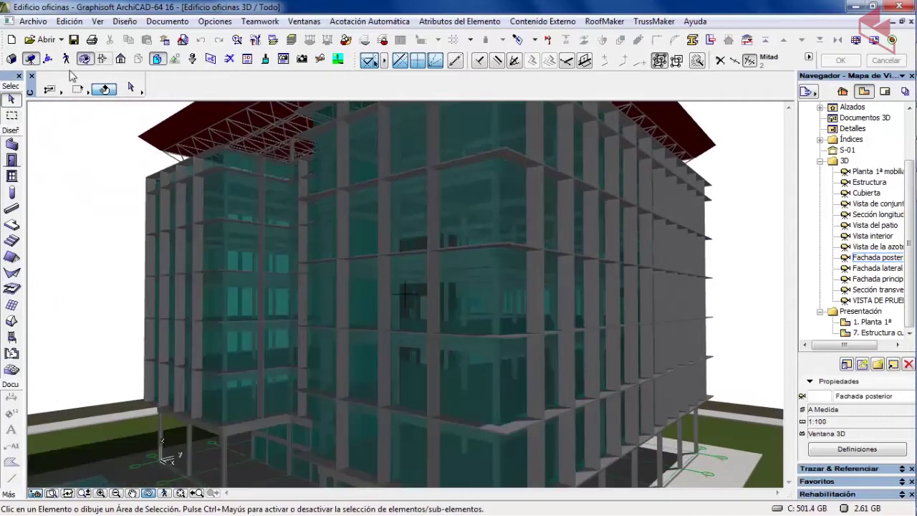
key("Escape")
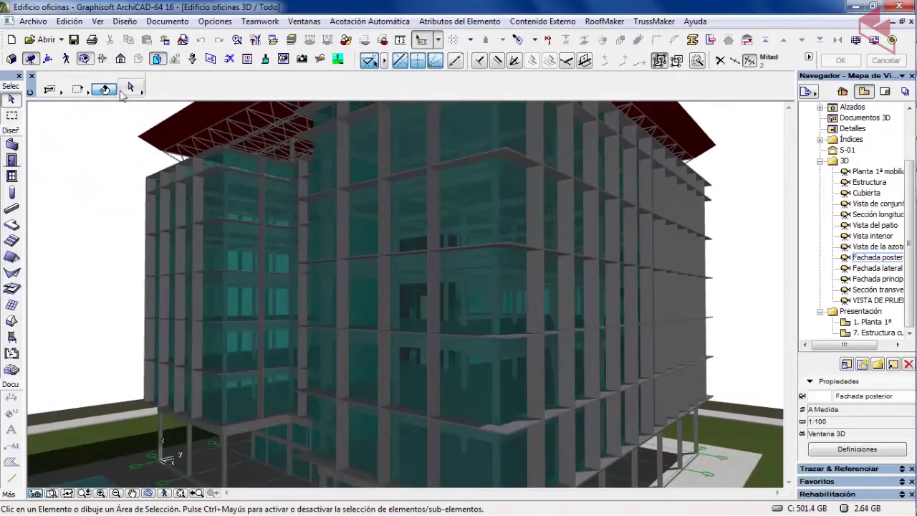
left_click(121, 60)
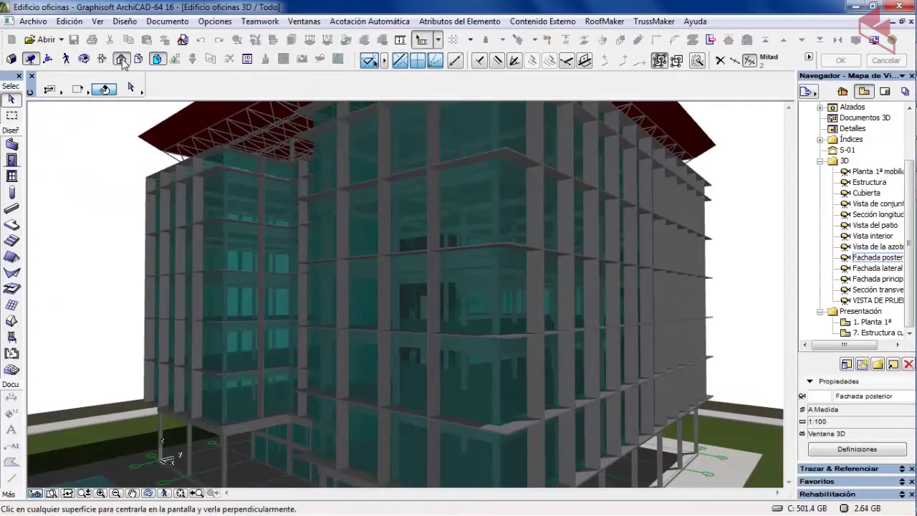
left_click(515, 286)
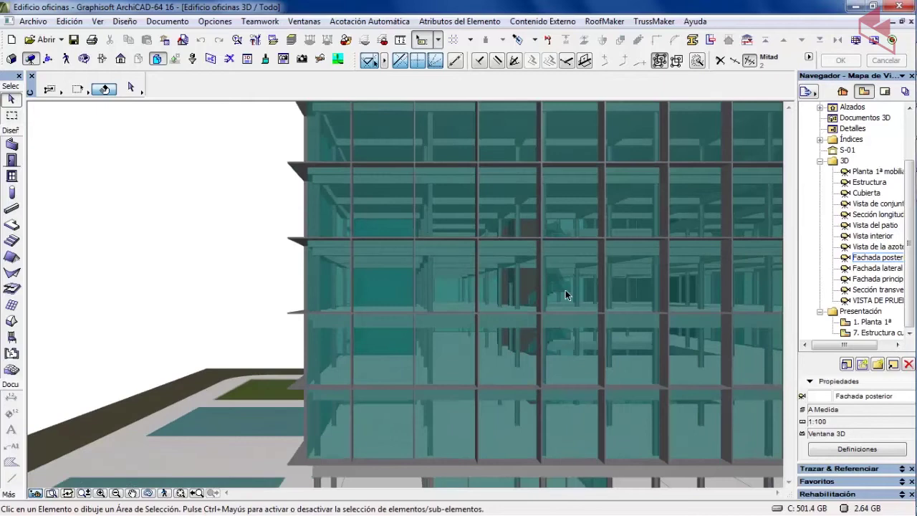
middle_click_drag(565, 289, 274, 327)
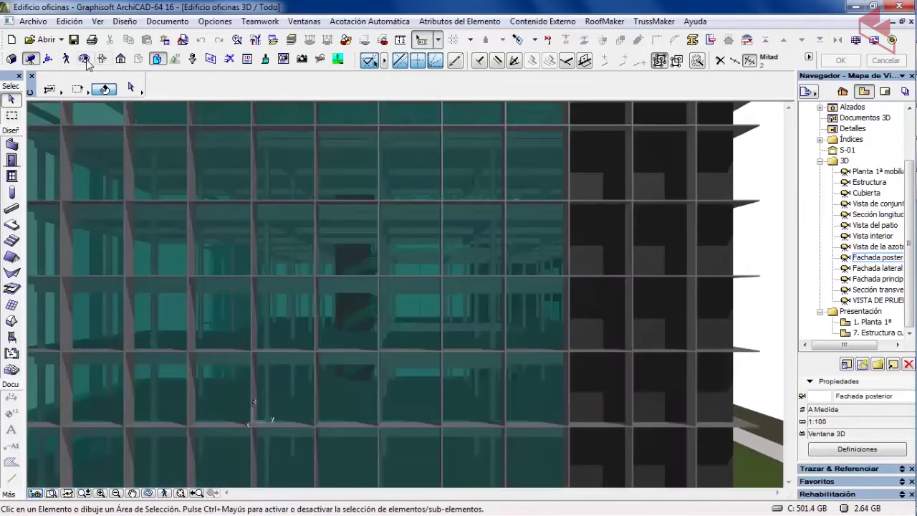
Step: Orbit to see the facade from above and look perpendicularly at the ground surface for a top view of the whole site
left_click(84, 59)
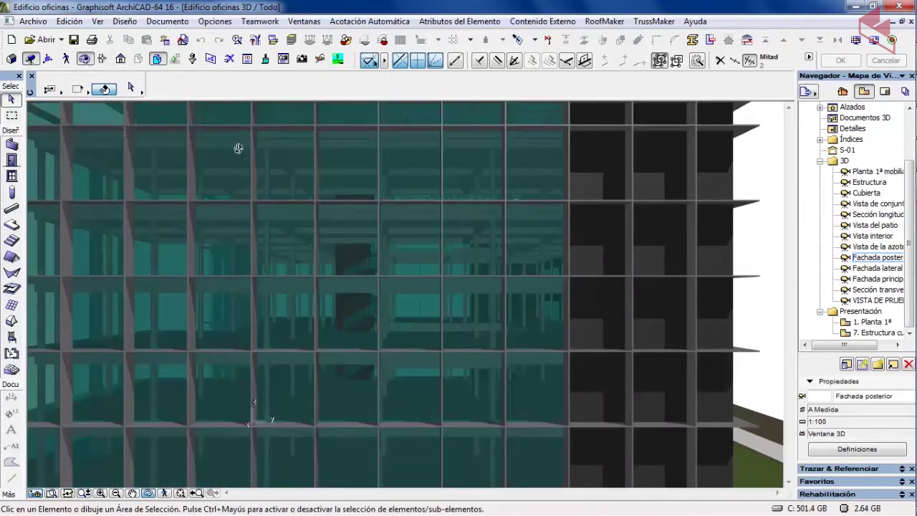
left_click_drag(305, 156, 322, 209)
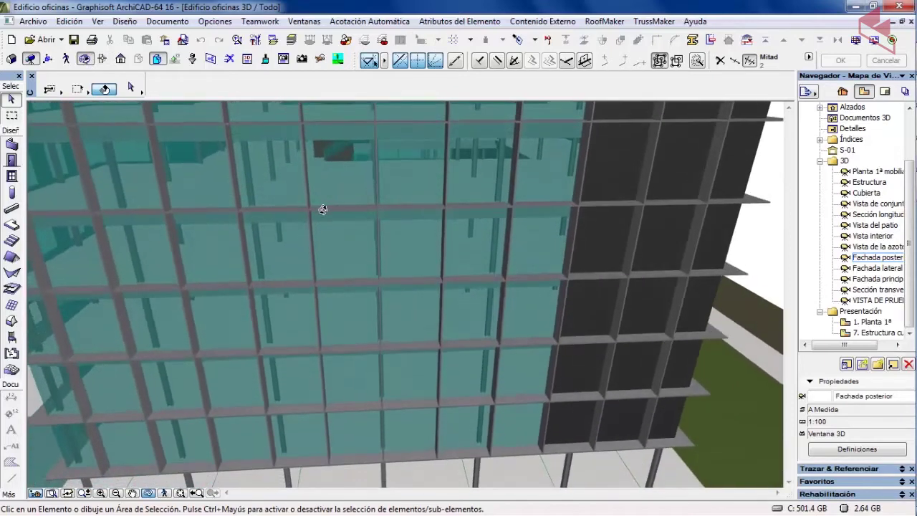
left_click(89, 63)
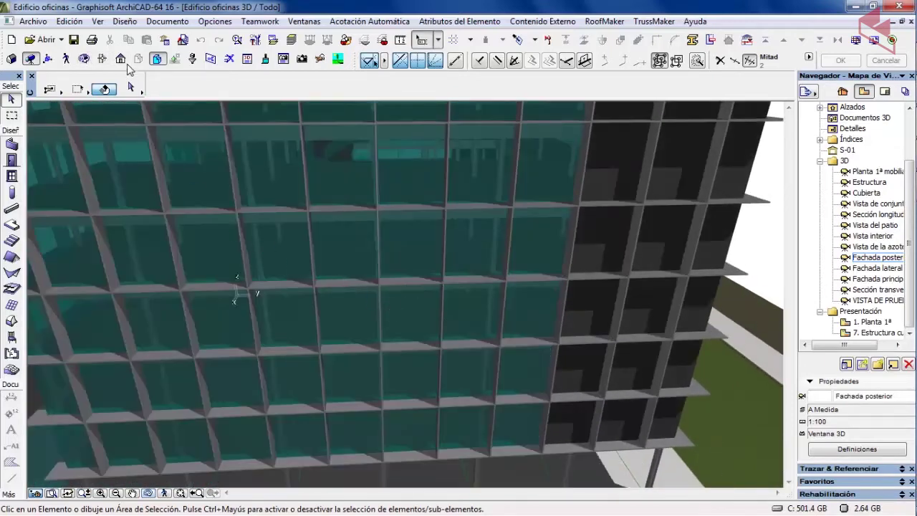
left_click(120, 60)
left_click(728, 446)
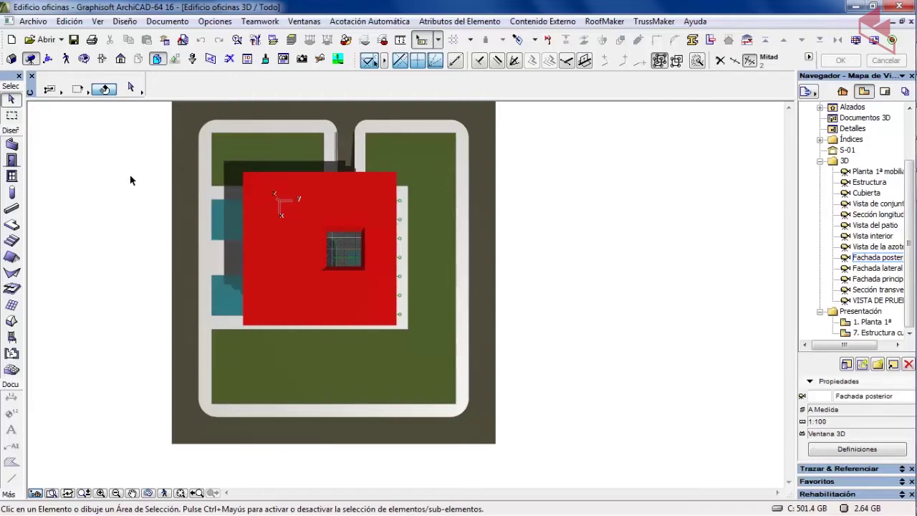
Step: Switch to the 2. Planta 2ª floor plan, open the 3D section plane settings and delete all existing cutting planes
key("F2")
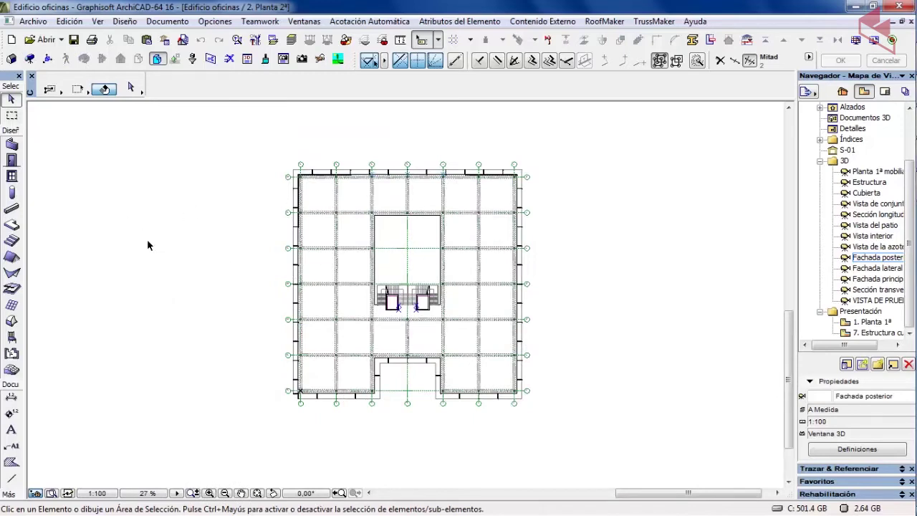
left_click(217, 61)
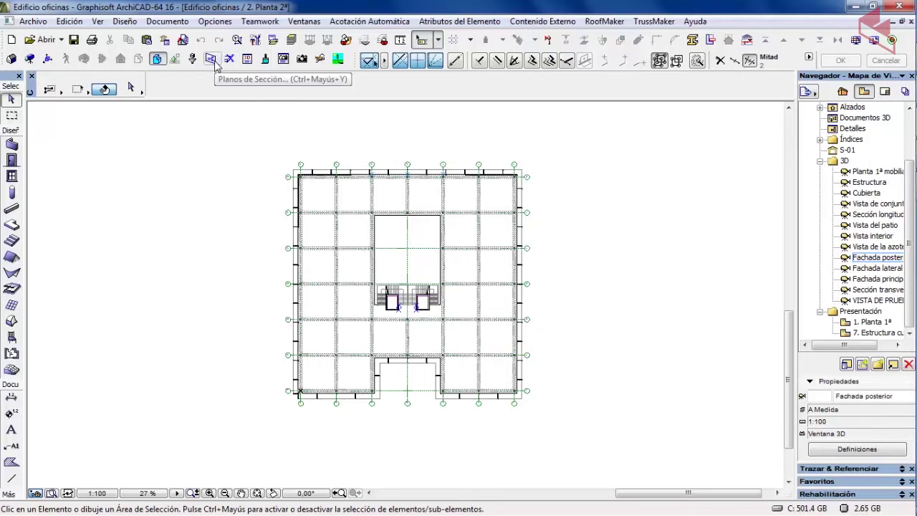
left_click(97, 20)
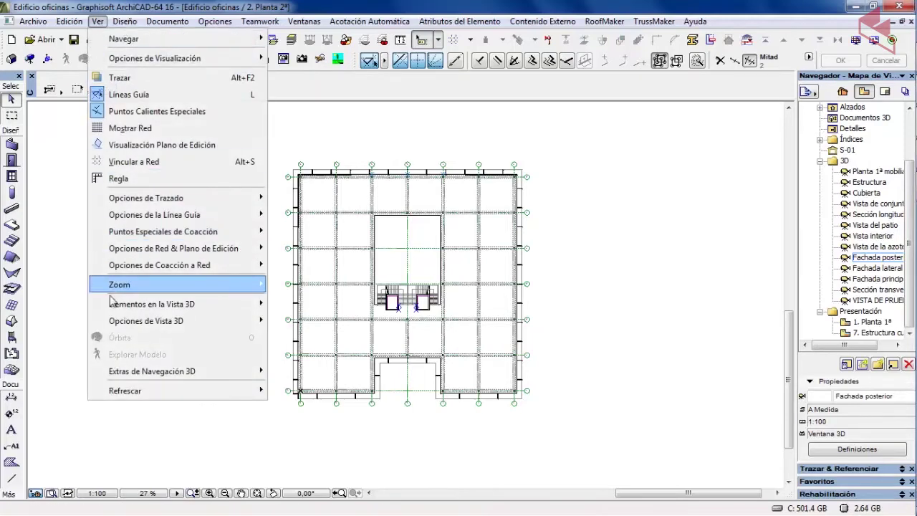
mouse_move(120, 324)
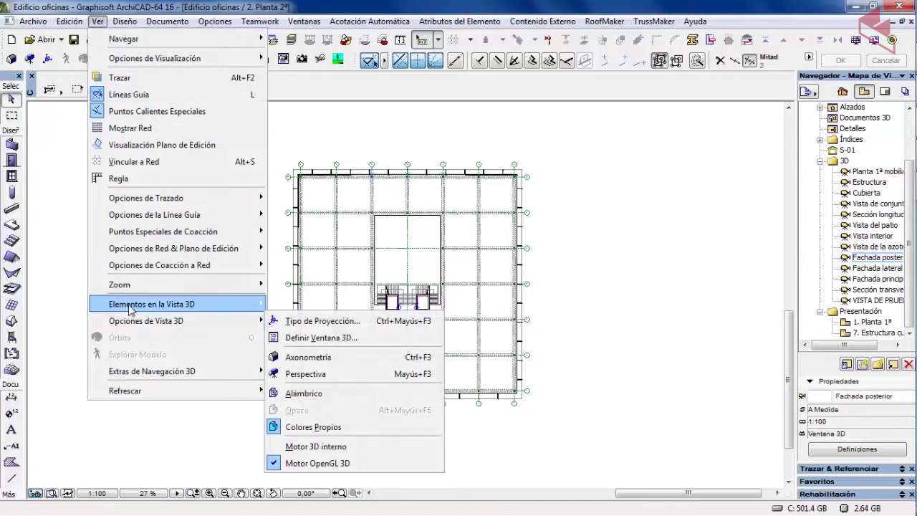
mouse_move(131, 310)
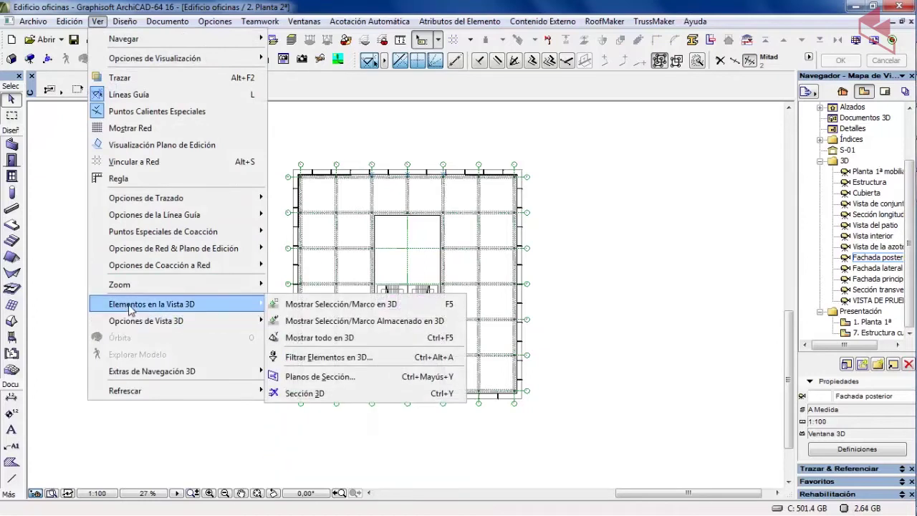
left_click(320, 376)
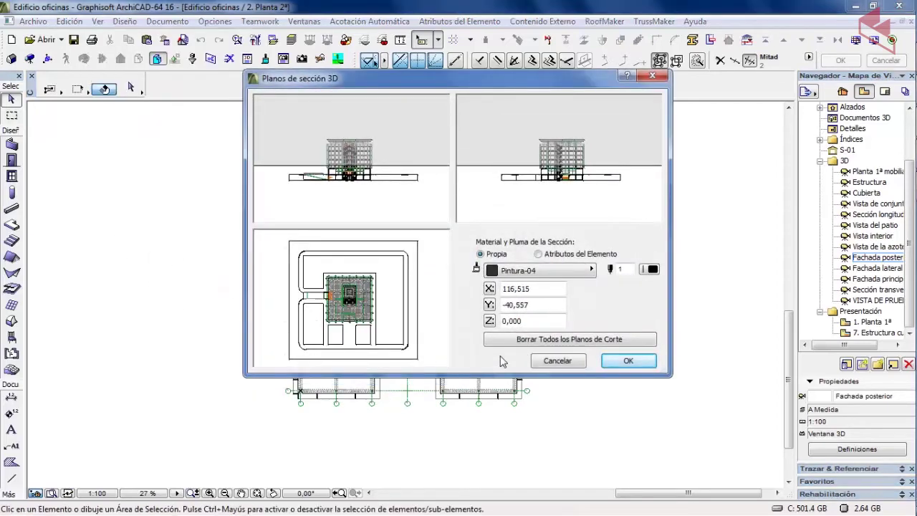
left_click(538, 342)
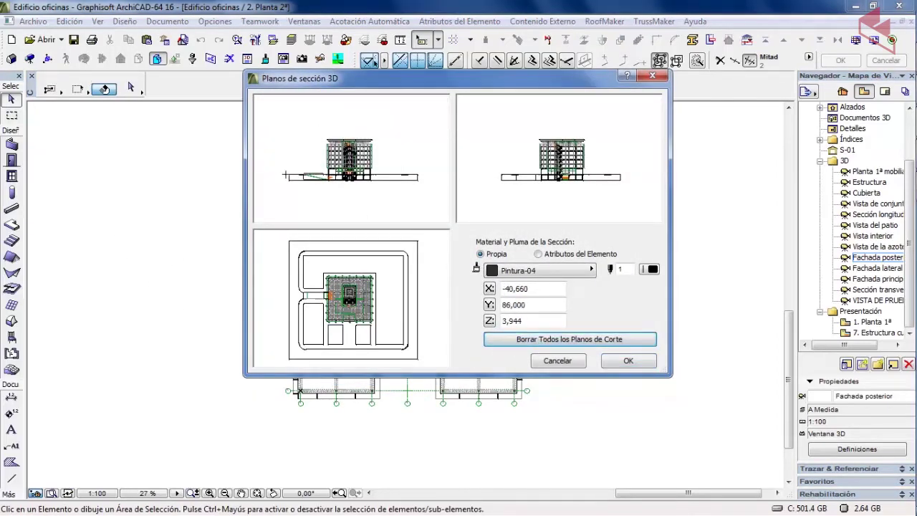
Step: Draw a diagonal section plane across the building in the plan preview and set the side below the line as the cut-away side
left_click_drag(383, 83, 381, 69)
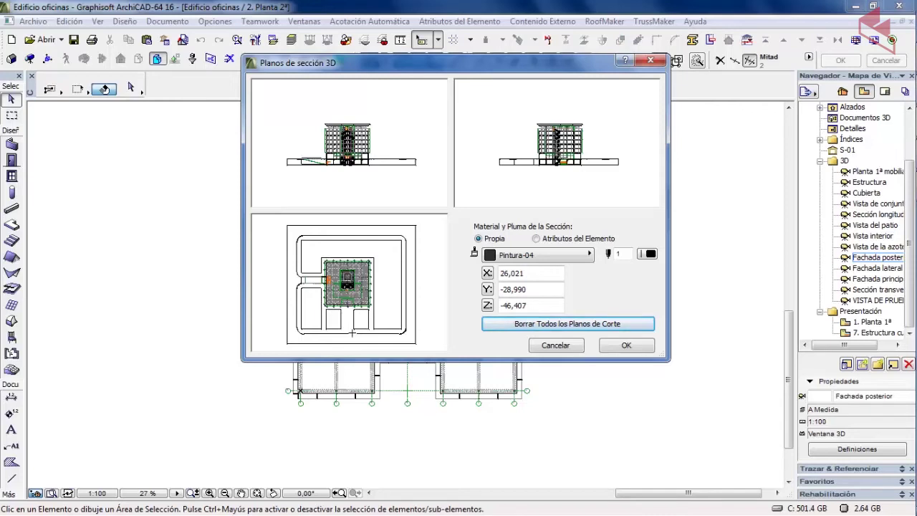
mouse_move(269, 222)
left_mouse_down()
mouse_move(380, 347)
mouse_move(406, 358)
mouse_move(399, 349)
left_mouse_up()
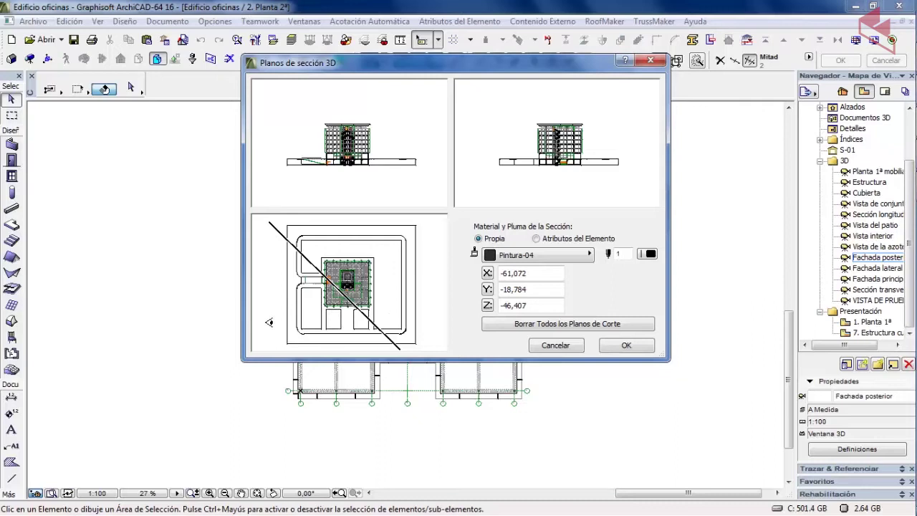
left_click(269, 321)
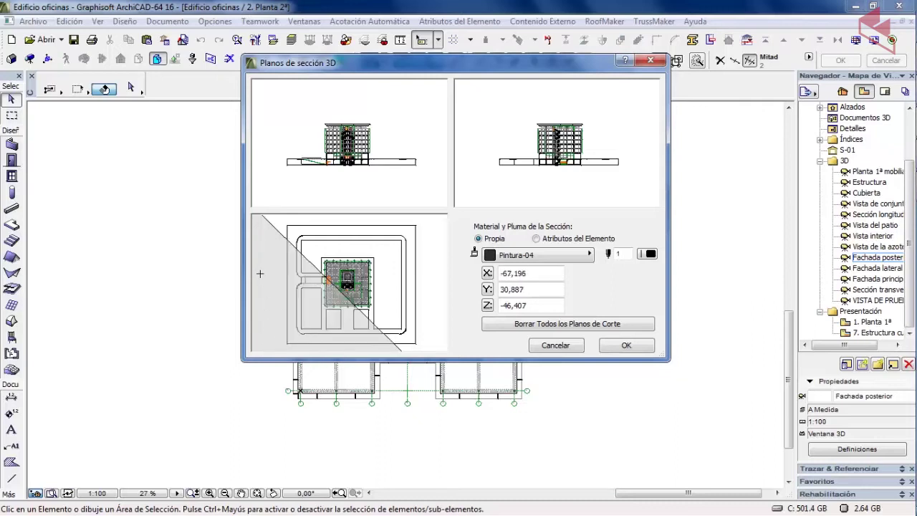
Step: Accept the diagonal section plane and orbit the 3D model from the top view to a close perspective of the building's corner
left_click(625, 346)
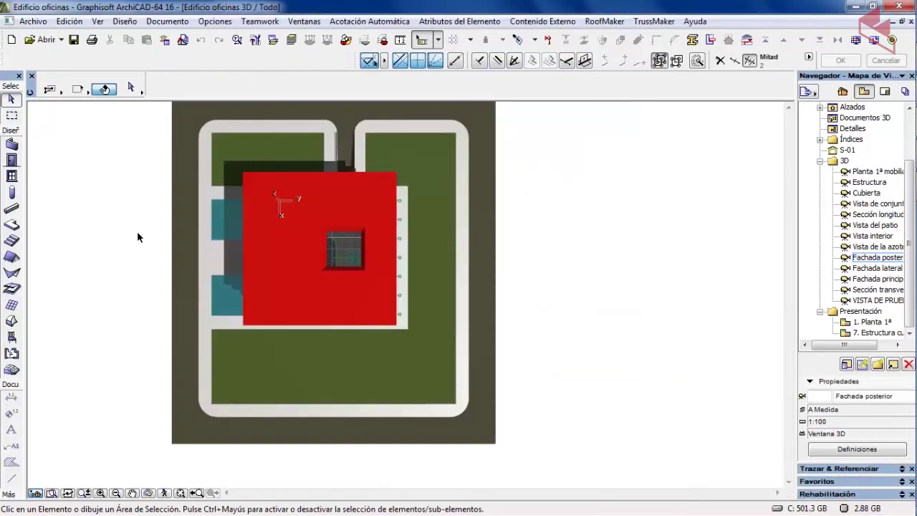
left_click(84, 58)
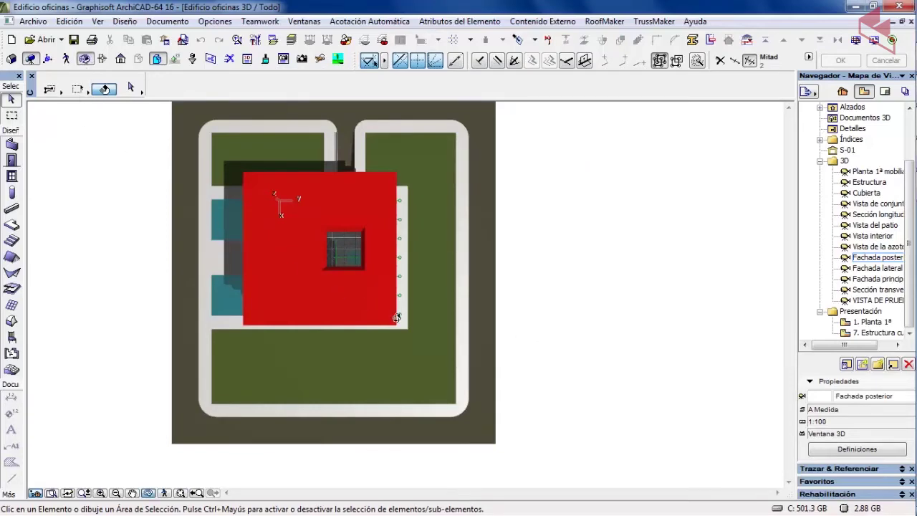
left_click_drag(396, 318, 364, 270)
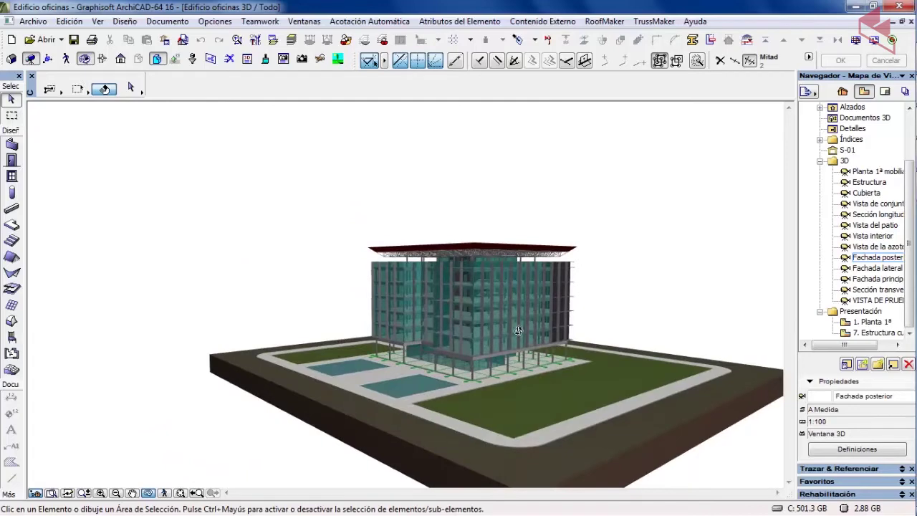
scroll(522, 323, "up", 3)
scroll(522, 322, "up", 2)
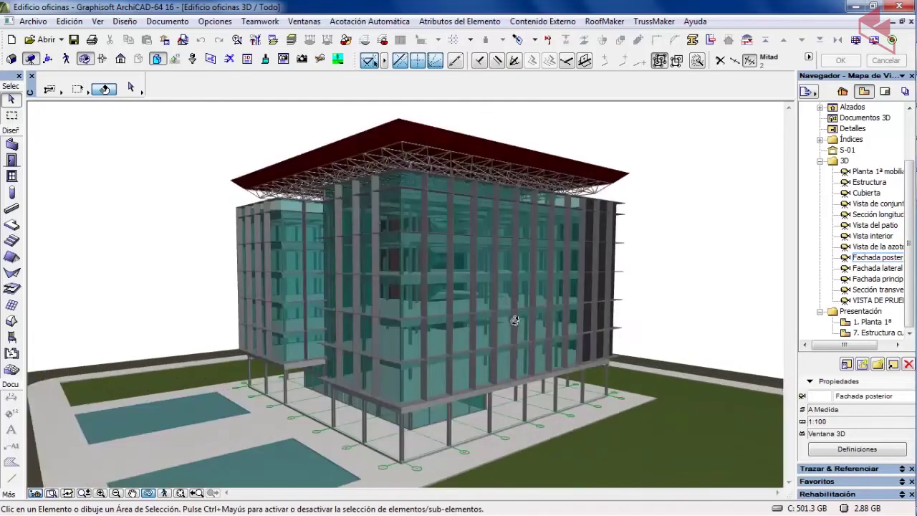
scroll(440, 291, "up", 3)
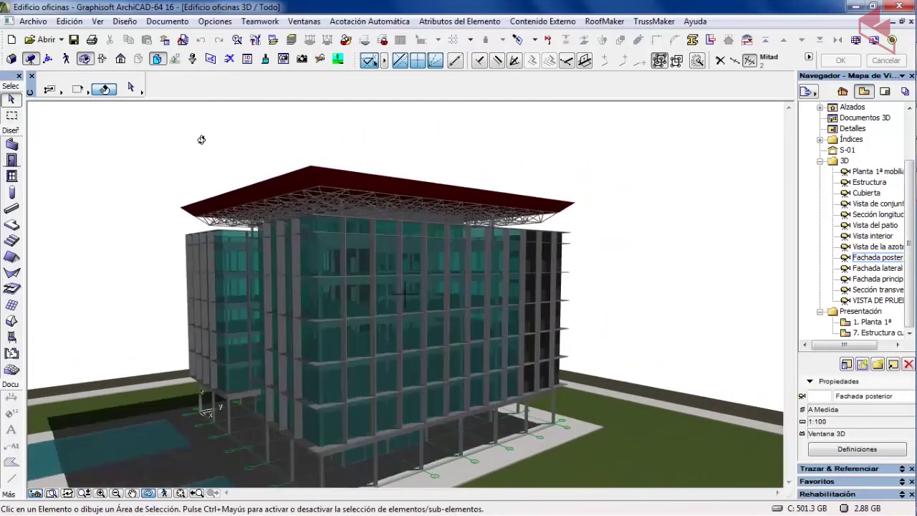
Step: Activate the 3D cutaway and orbit around the building to view the diagonal cut through its floors from the sectioned side
left_click(231, 63)
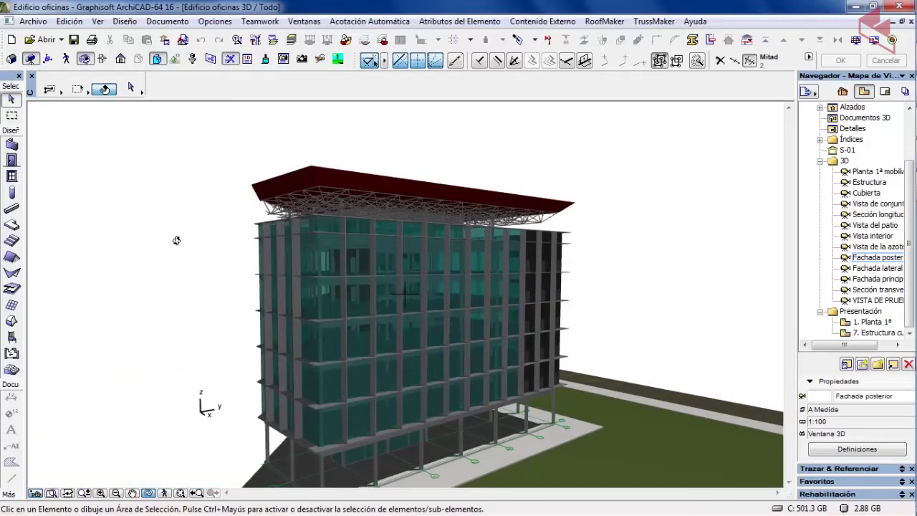
left_click_drag(176, 240, 464, 245)
scroll(338, 318, "down", 3)
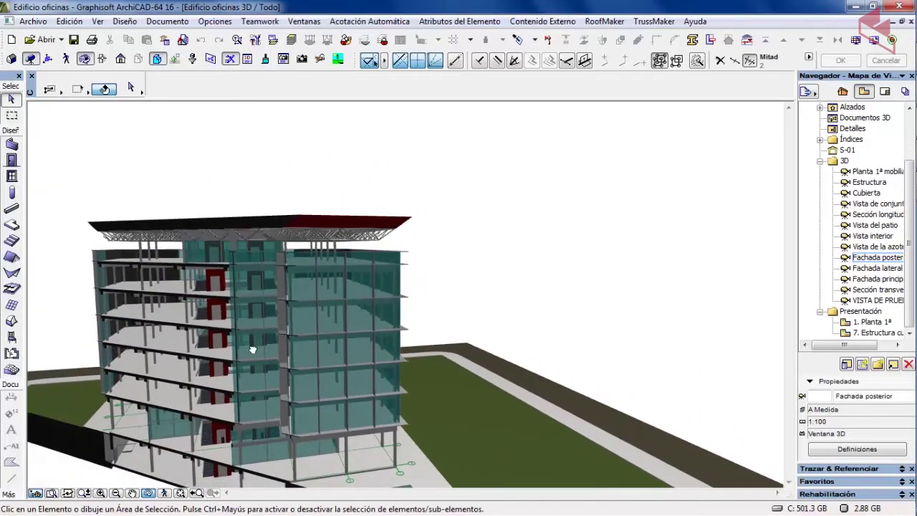
mouse_move(252, 349)
left_mouse_down()
mouse_move(396, 272)
mouse_move(239, 409)
mouse_move(297, 324)
mouse_move(606, 221)
mouse_move(247, 320)
mouse_move(247, 338)
left_mouse_up()
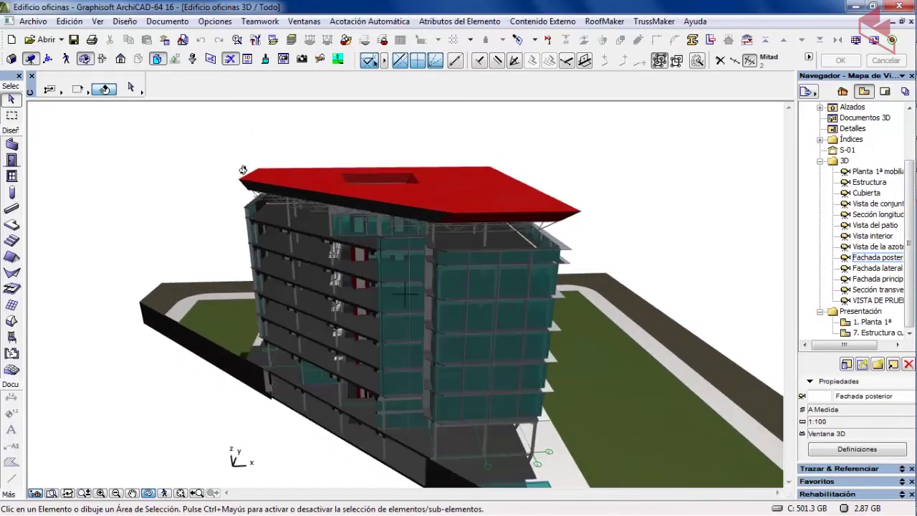
Step: Add a diagonal section plane across the building's elevation, cut away the side above the line, and orbit to view the sloping cut
left_click(210, 59)
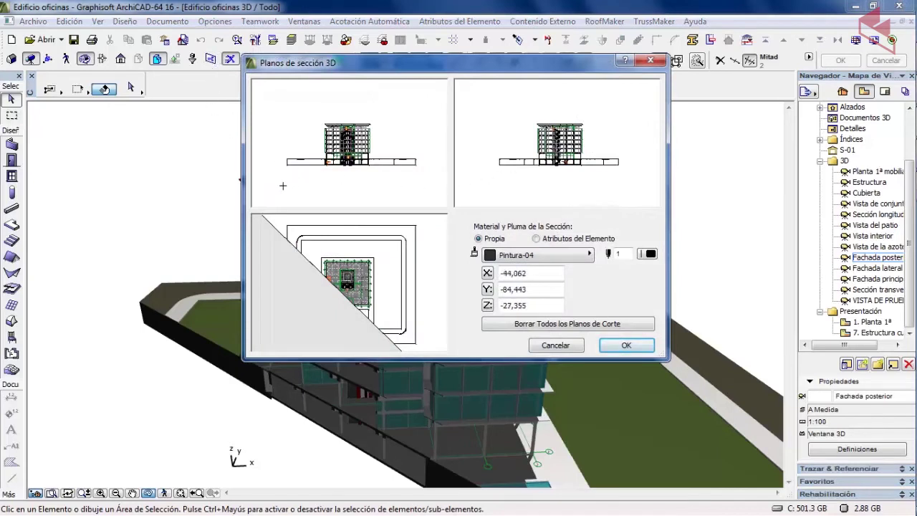
left_click_drag(283, 185, 429, 82)
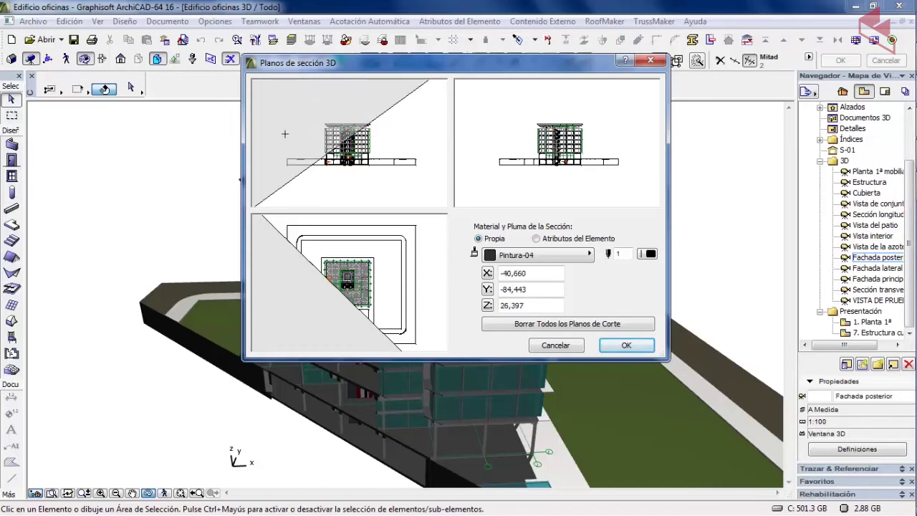
left_click(621, 346)
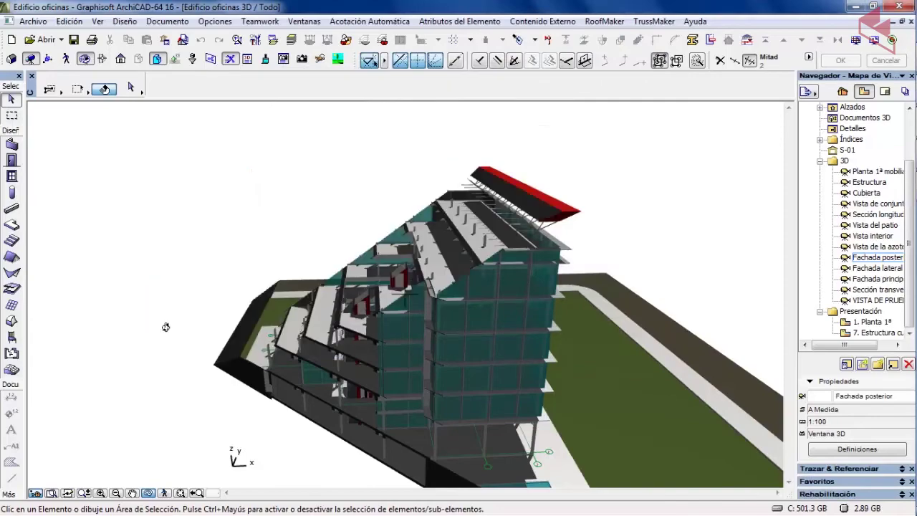
left_click_drag(191, 306, 179, 288)
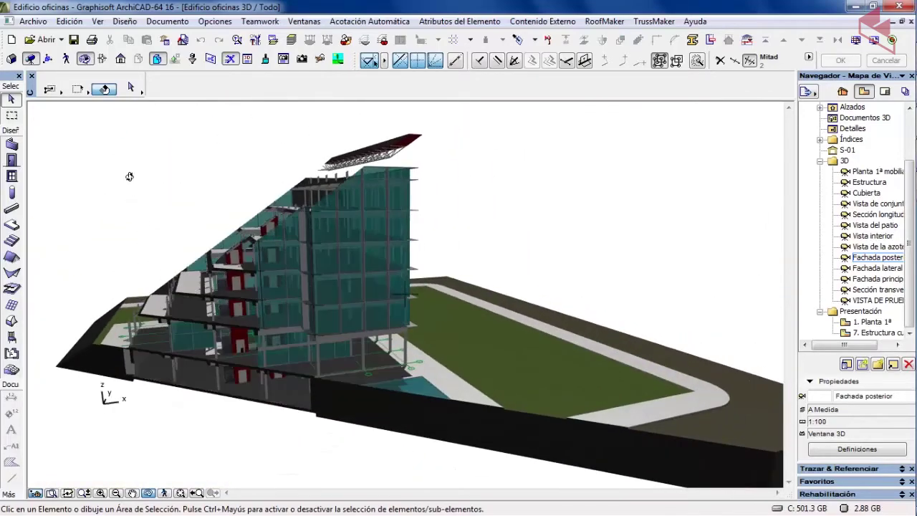
Step: Delete all 3D cutting planes, apply the change, and orbit around the whole building
left_click(209, 61)
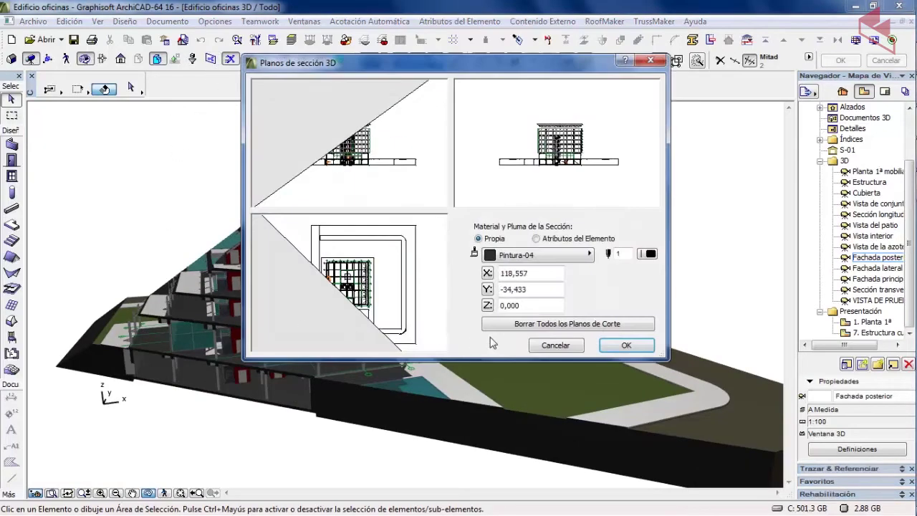
left_click(555, 326)
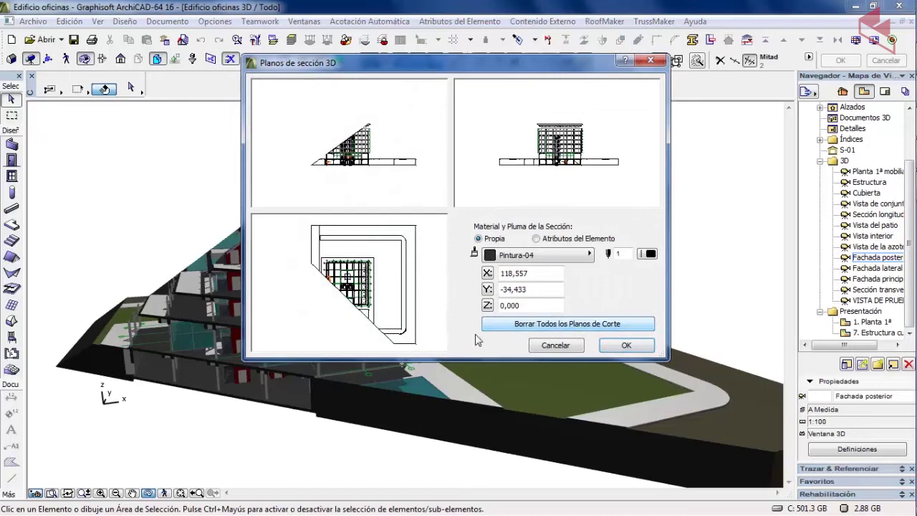
left_click(627, 346)
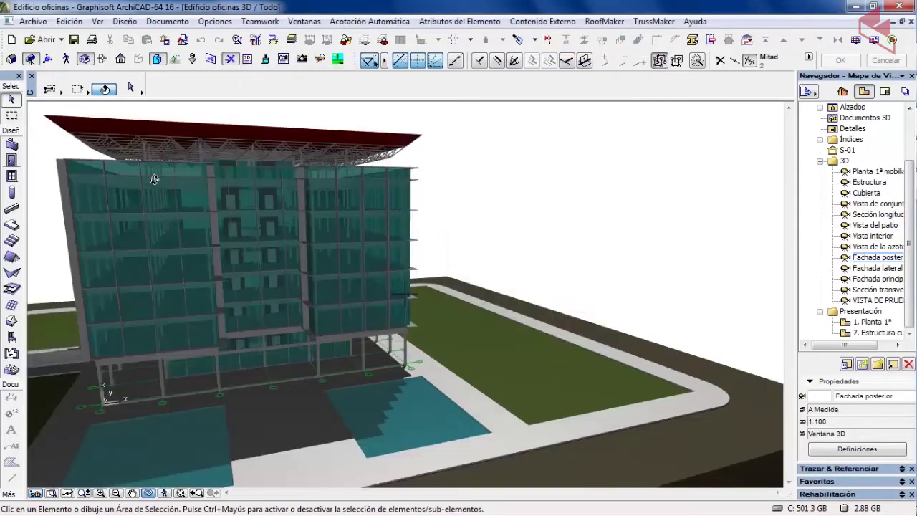
left_click_drag(213, 138, 463, 279)
Step: Switch to the 2. Planta 2ª floor plan and open the detailed sun settings from the perspective settings
key("F2")
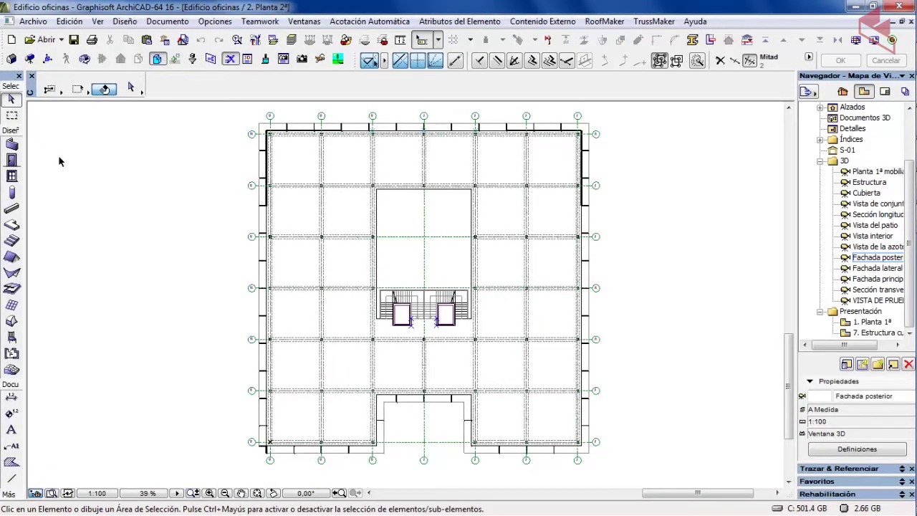
left_click(47, 60)
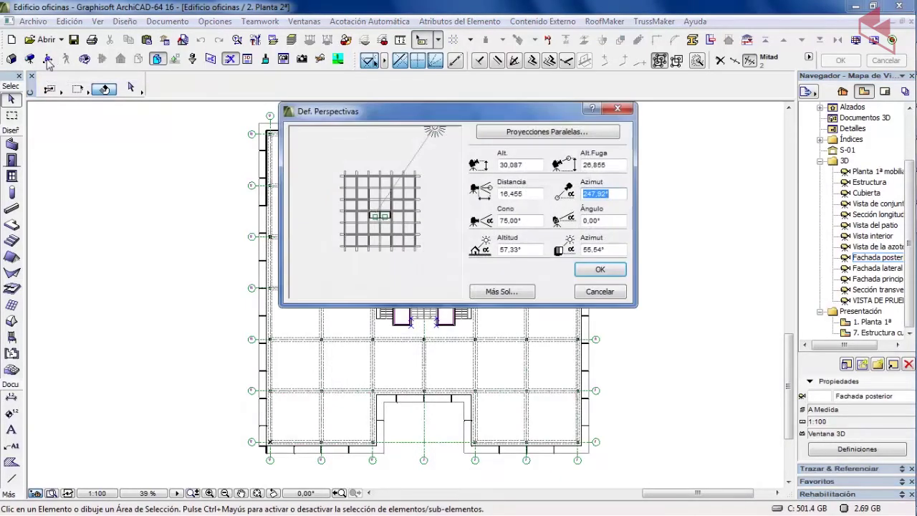
left_click(501, 292)
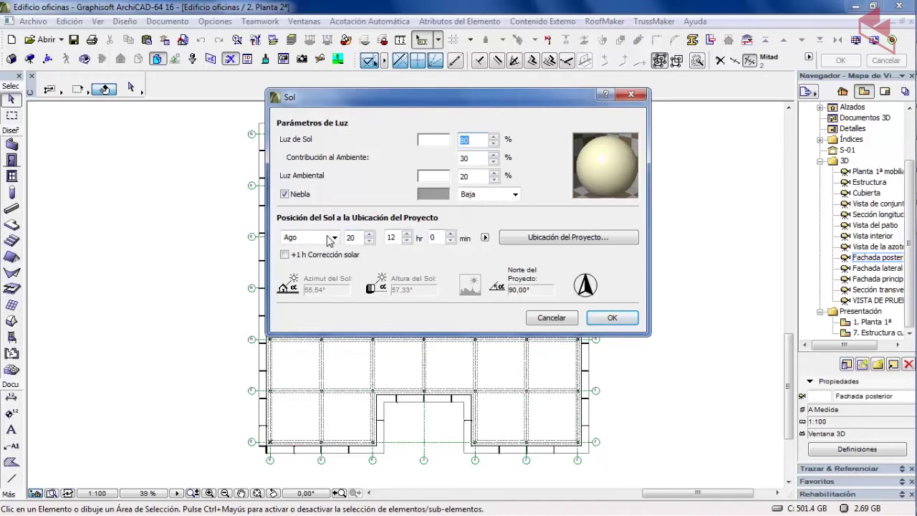
Step: Open the project location settings and review the latitude, longitude, altitude and time zone
left_click(560, 239)
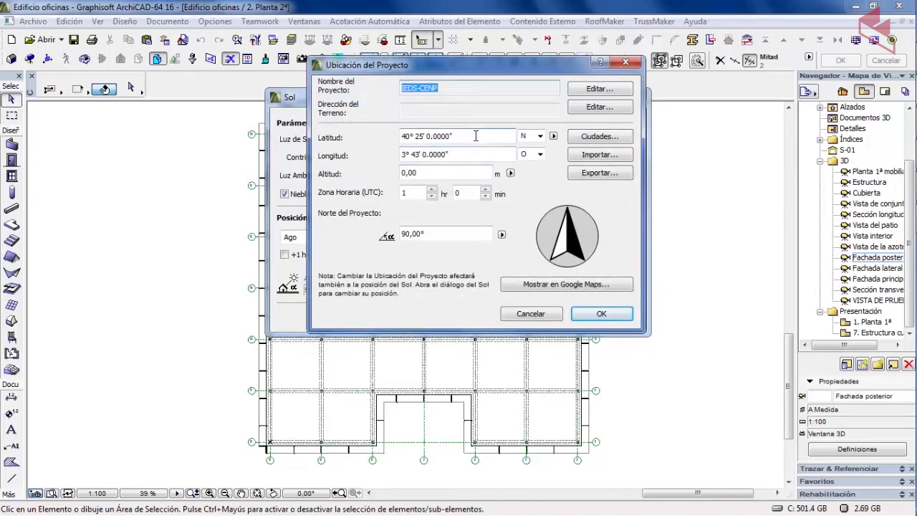
left_click_drag(475, 136, 338, 137)
left_click_drag(456, 157, 372, 158)
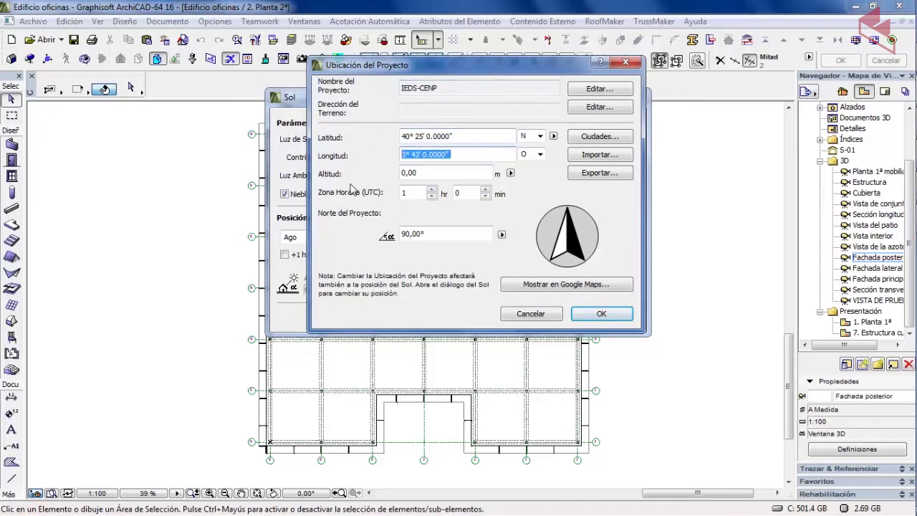
left_click_drag(444, 173, 380, 173)
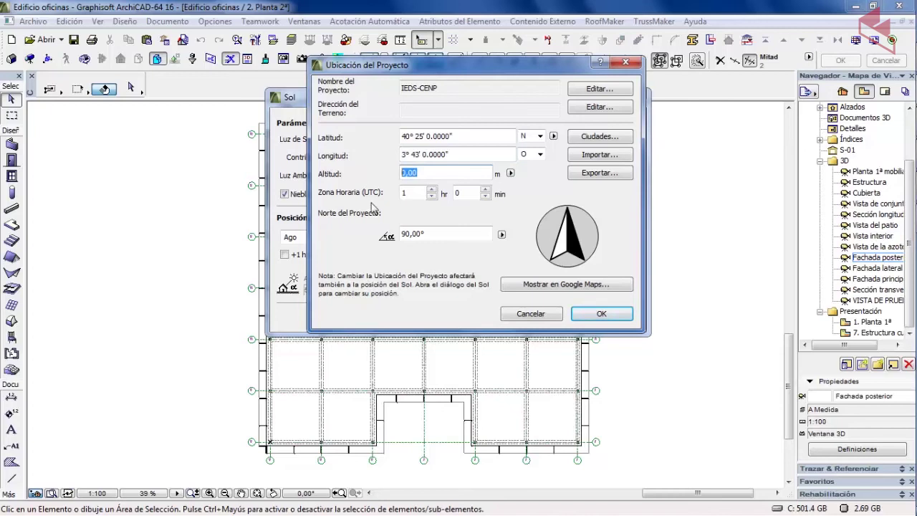
left_click(410, 192)
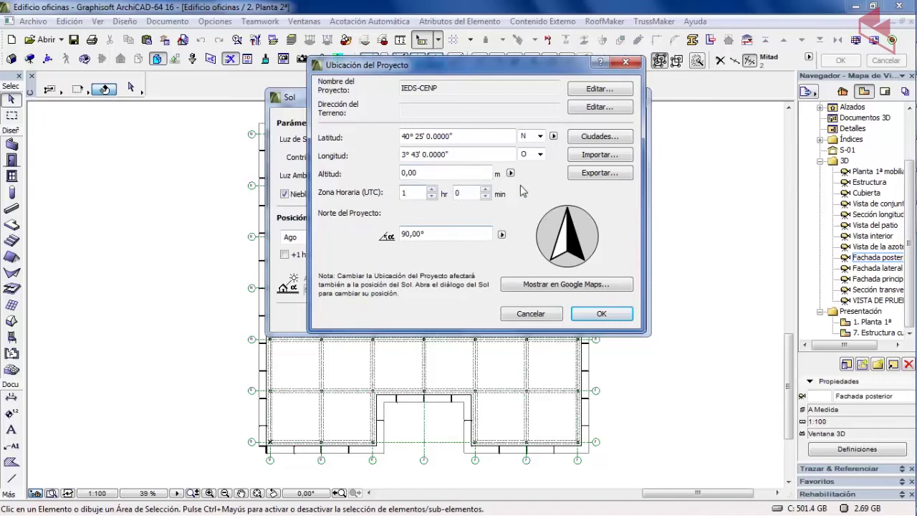
Step: Browse the list of predefined cities for the project location and close it without choosing one
left_click(595, 137)
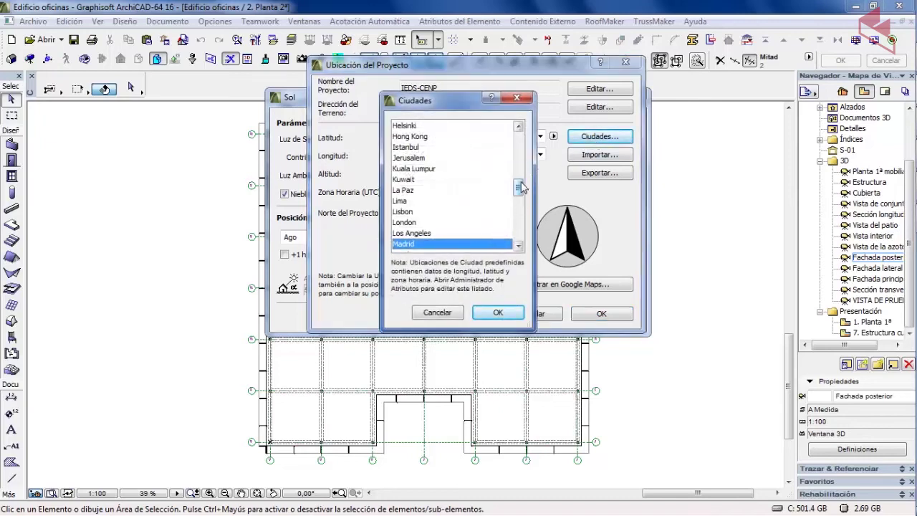
mouse_move(518, 188)
left_mouse_down()
mouse_move(519, 213)
mouse_move(519, 180)
left_mouse_up()
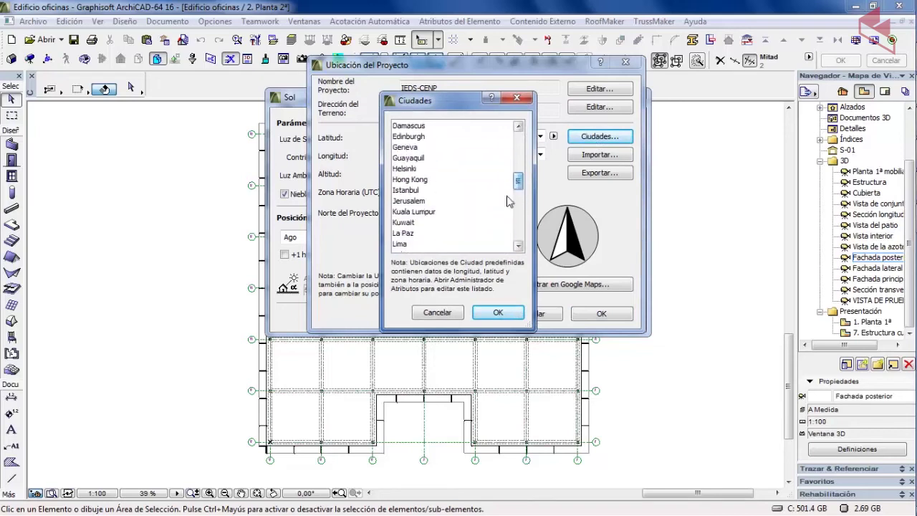
left_click(437, 312)
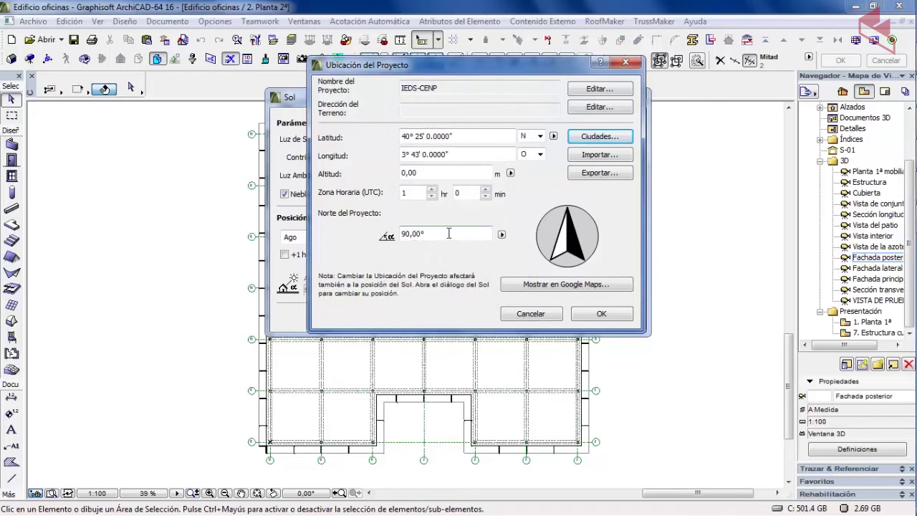
Step: Review the project north angle and show the project location in Google Maps in the web browser
double_click(437, 237)
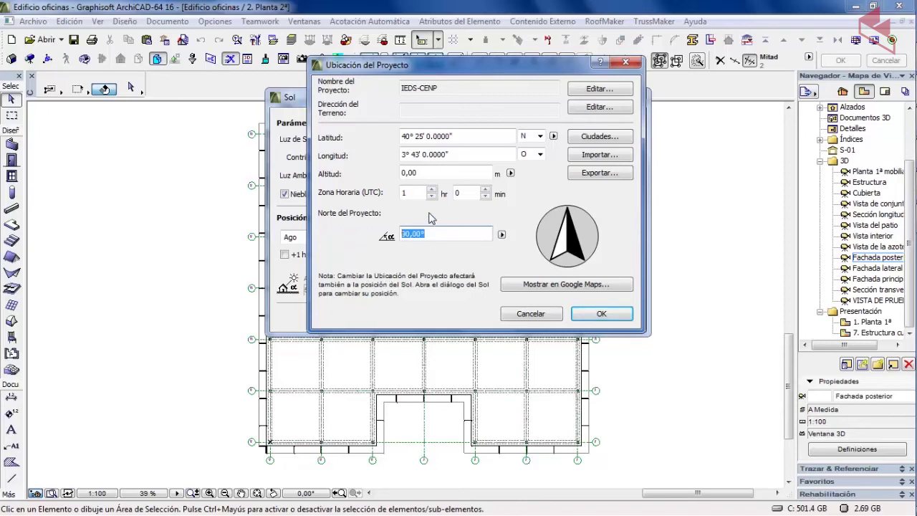
left_click(566, 284)
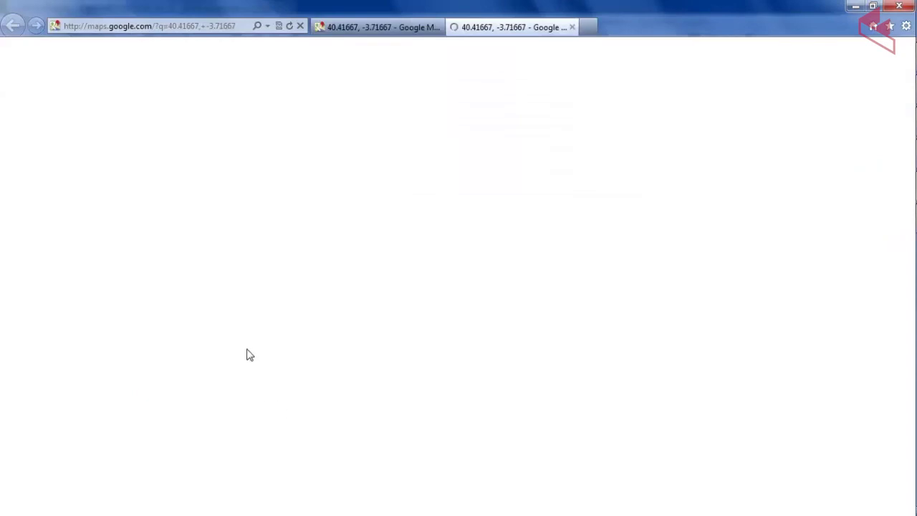